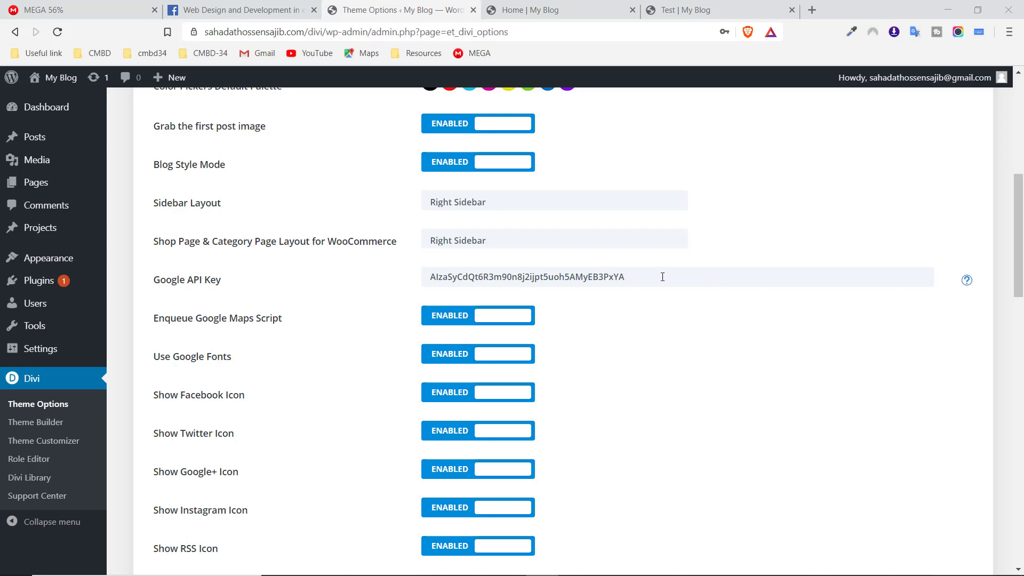
Turn the Enqueue Google Maps Script option off and back on in the Divi theme options
scroll(663, 277, "down", 1)
scroll(378, 269, "down", 6)
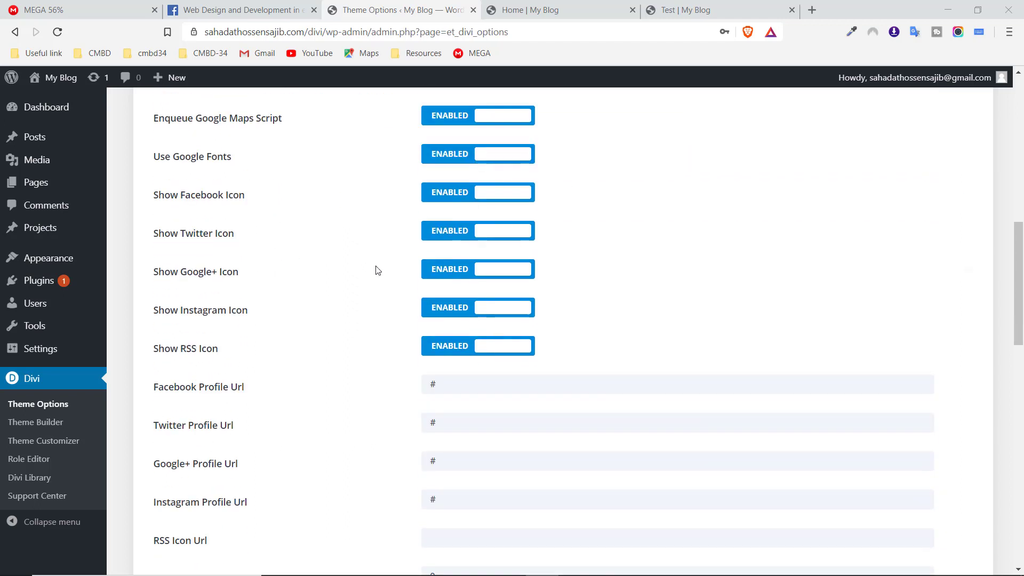
scroll(378, 272, "up", 4)
scroll(378, 272, "up", 2)
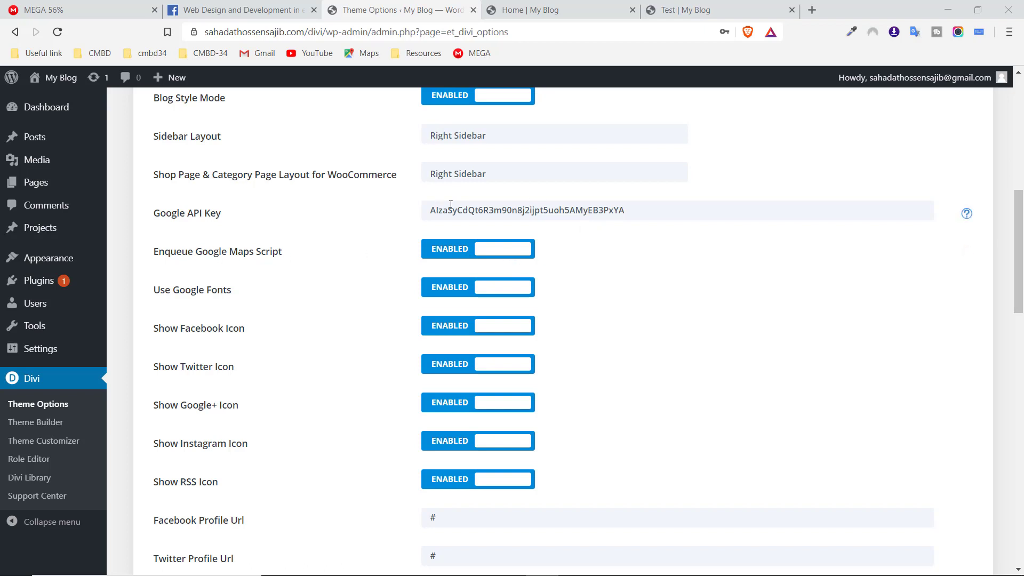
left_click(656, 208)
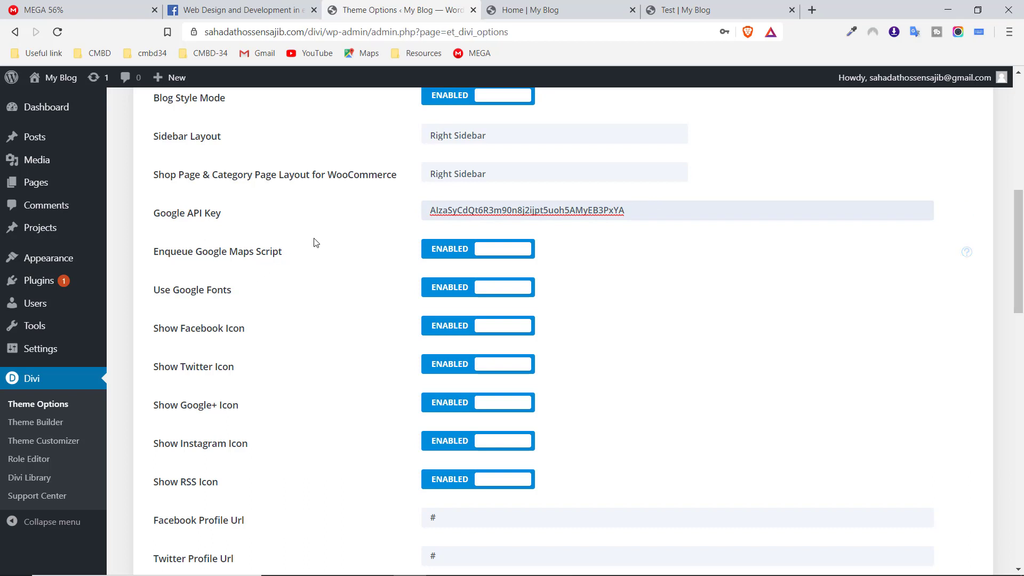
left_click(450, 258)
left_click(449, 258)
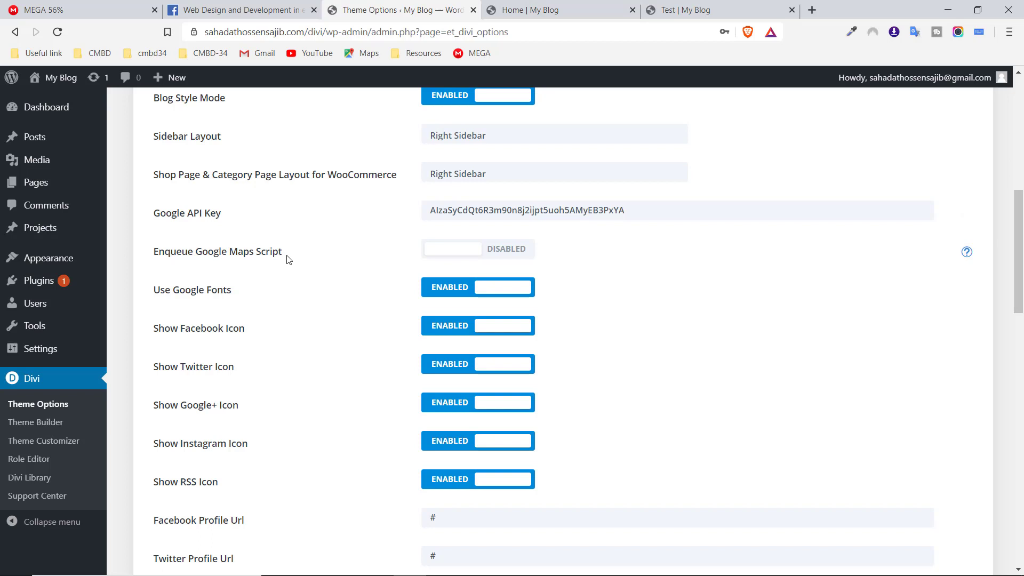
left_click(514, 249)
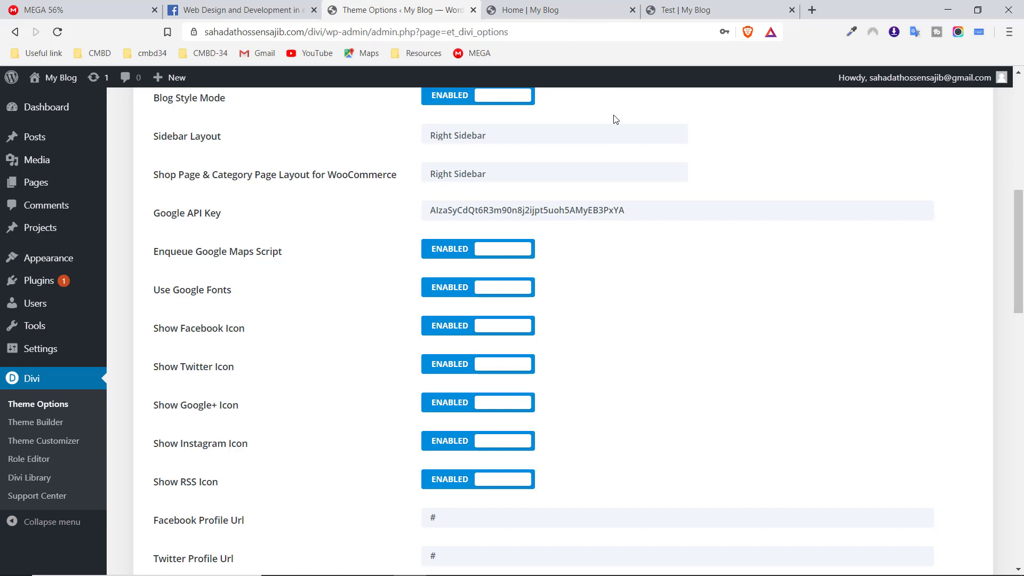
Disable the Use Google Fonts option and save the theme option changes
scroll(567, 188, "down", 1)
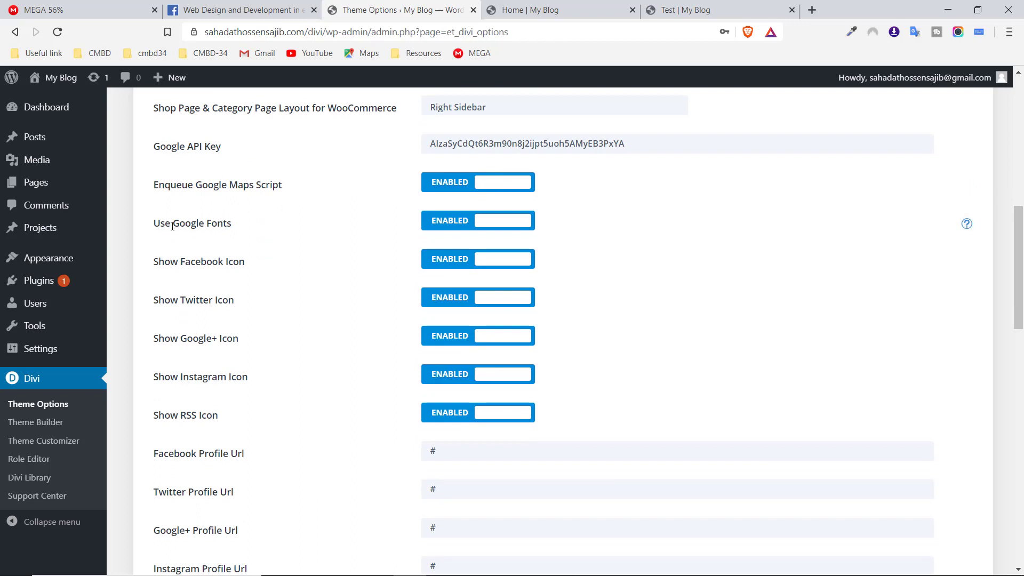
left_click_drag(193, 227, 237, 226)
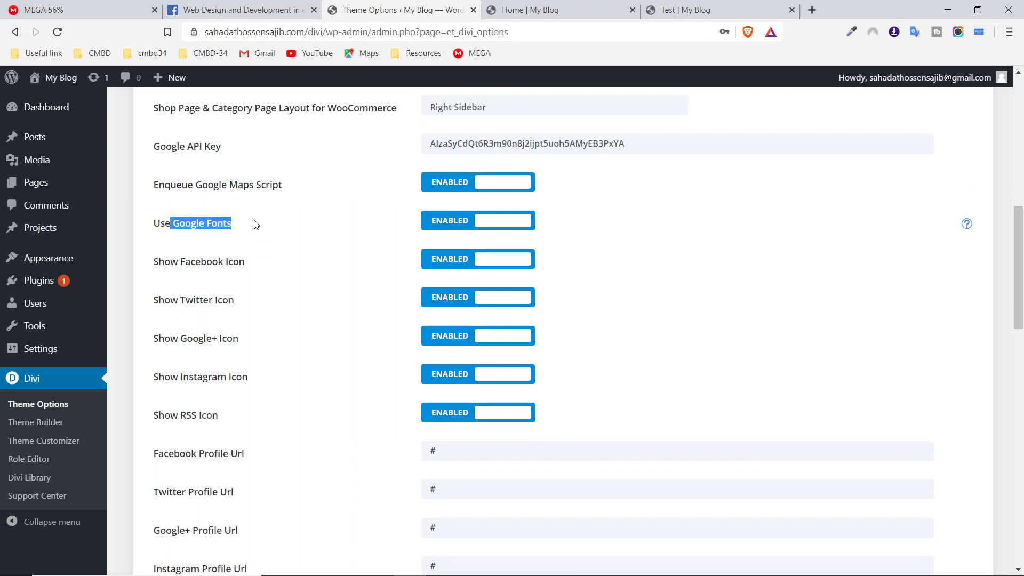
left_click(254, 224)
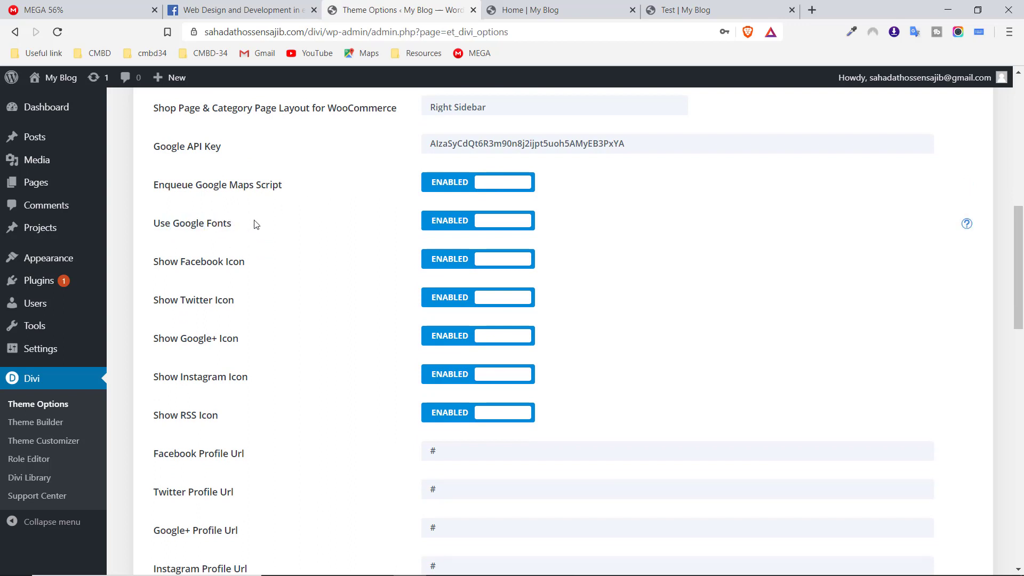
left_click(446, 224)
scroll(320, 263, "down", 15)
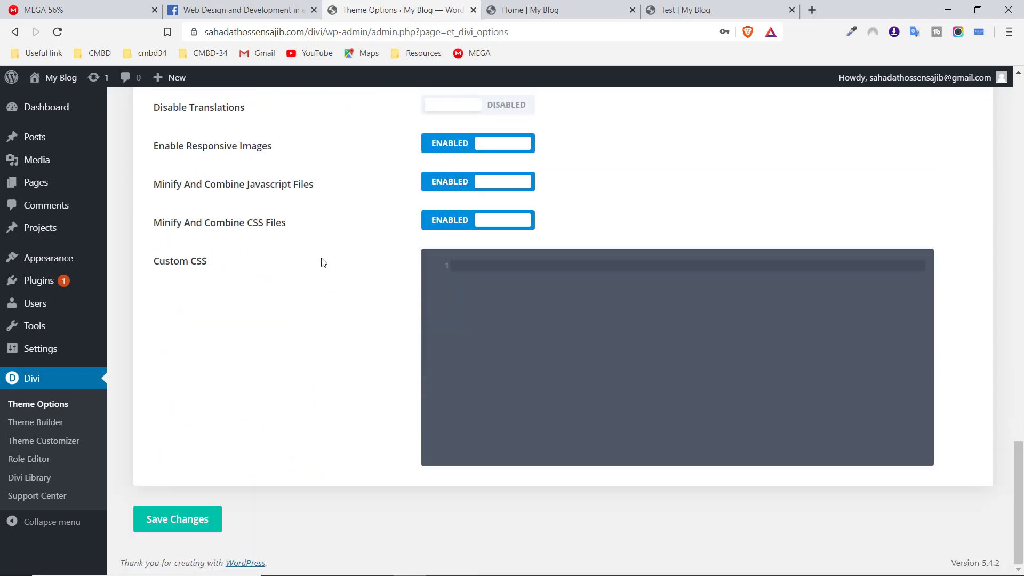
left_click(178, 519)
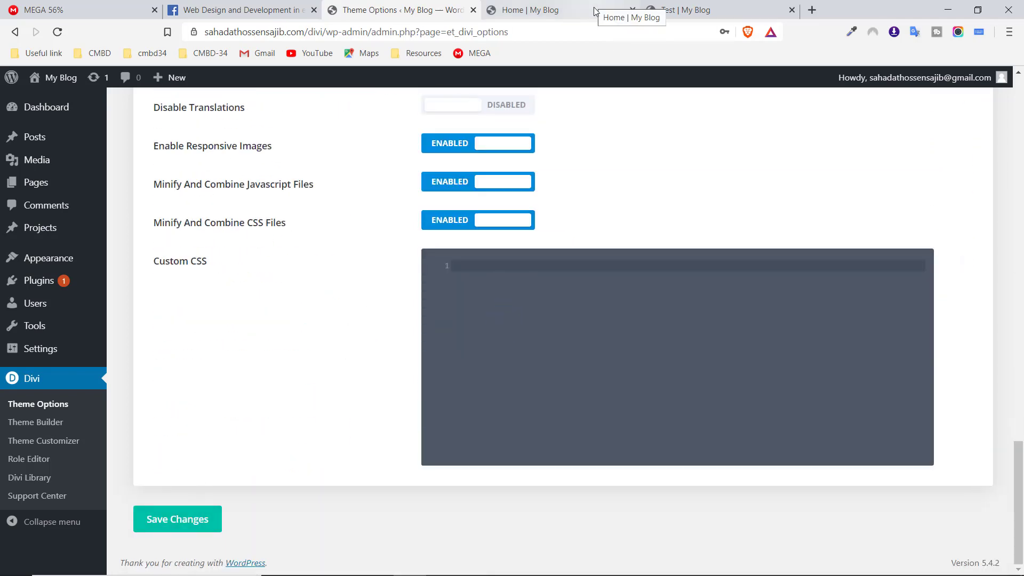
Open the text settings of the "Free Local Shipping" heading on the Home page in the visual builder
left_click(533, 10)
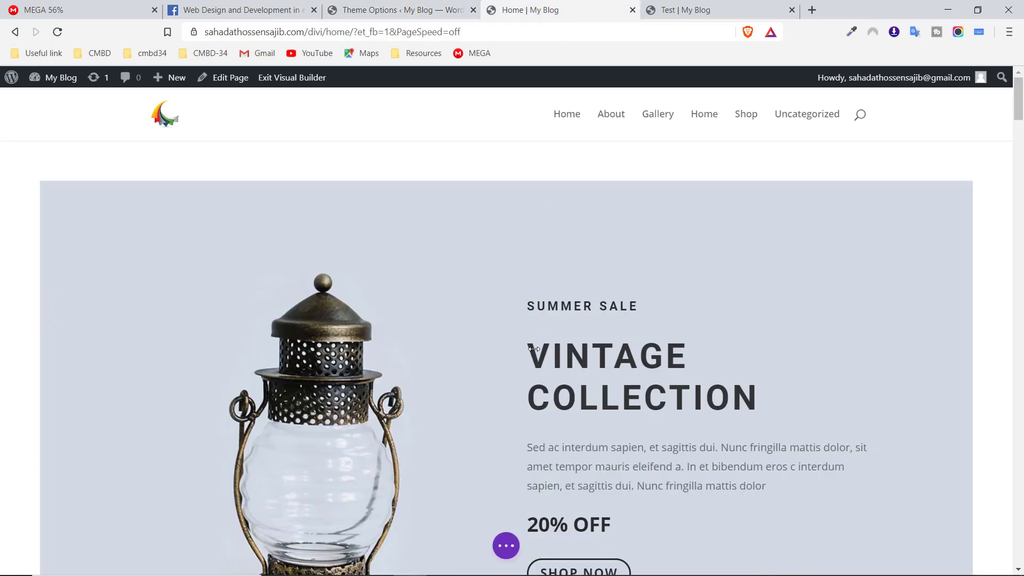
scroll(512, 313, "down", 5)
scroll(515, 313, "down", 5)
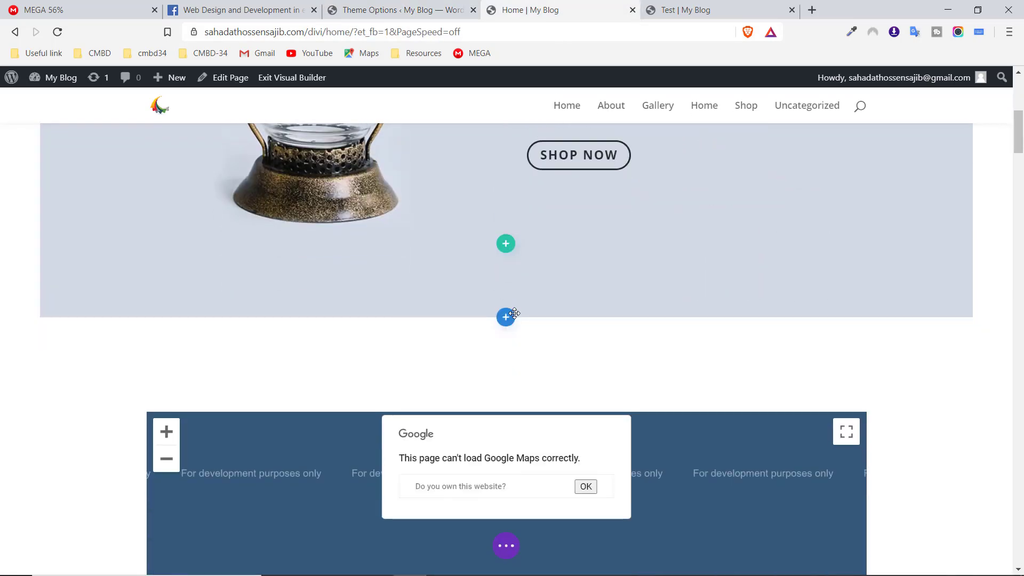
scroll(515, 312, "down", 2)
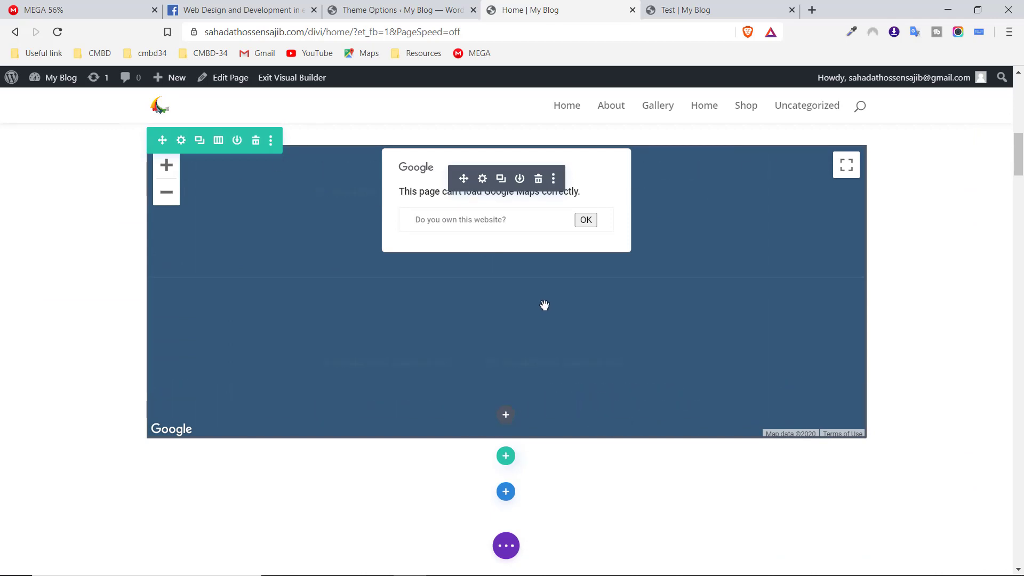
scroll(954, 352, "down", 5)
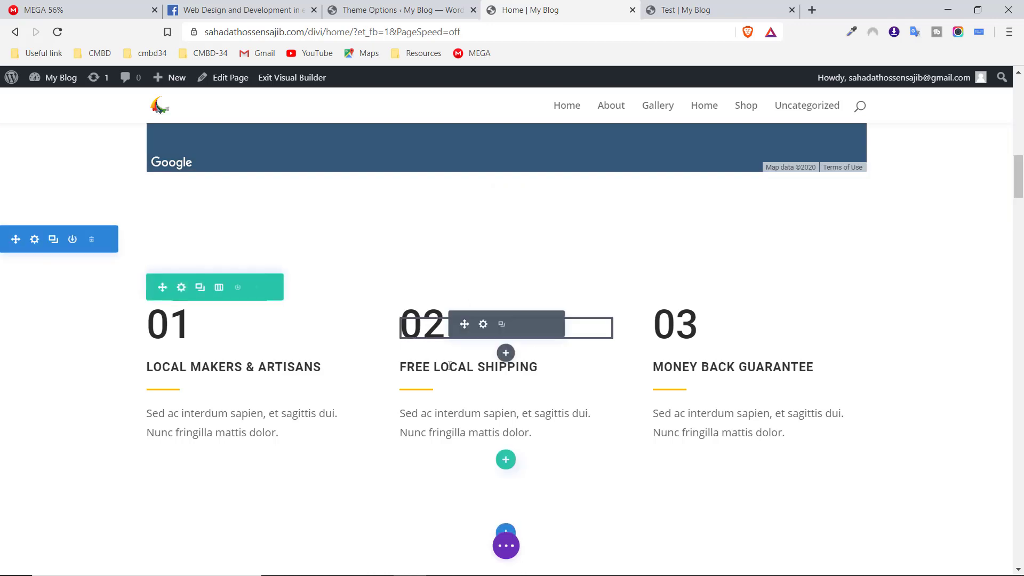
mouse_move(462, 368)
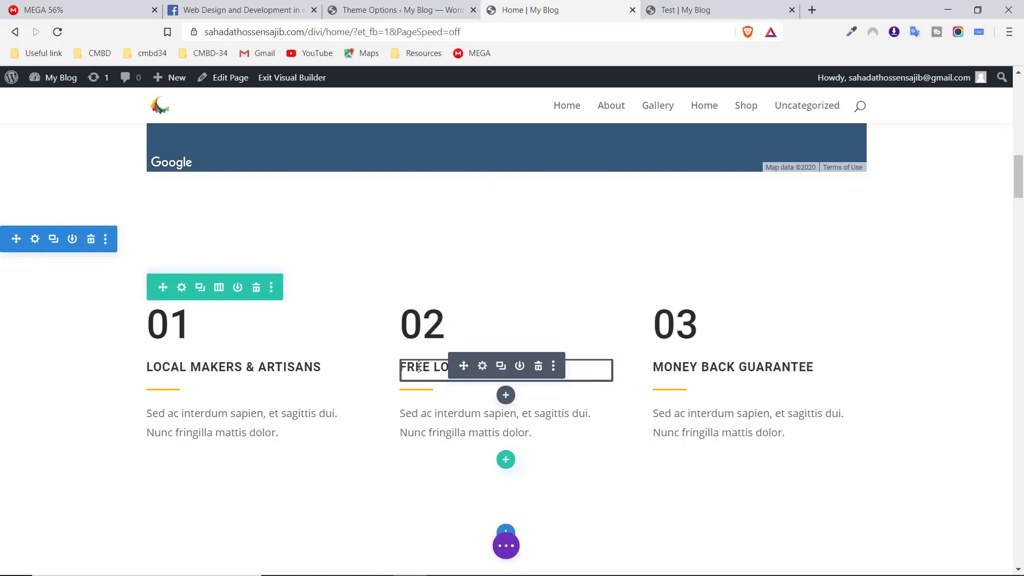
left_click(482, 366)
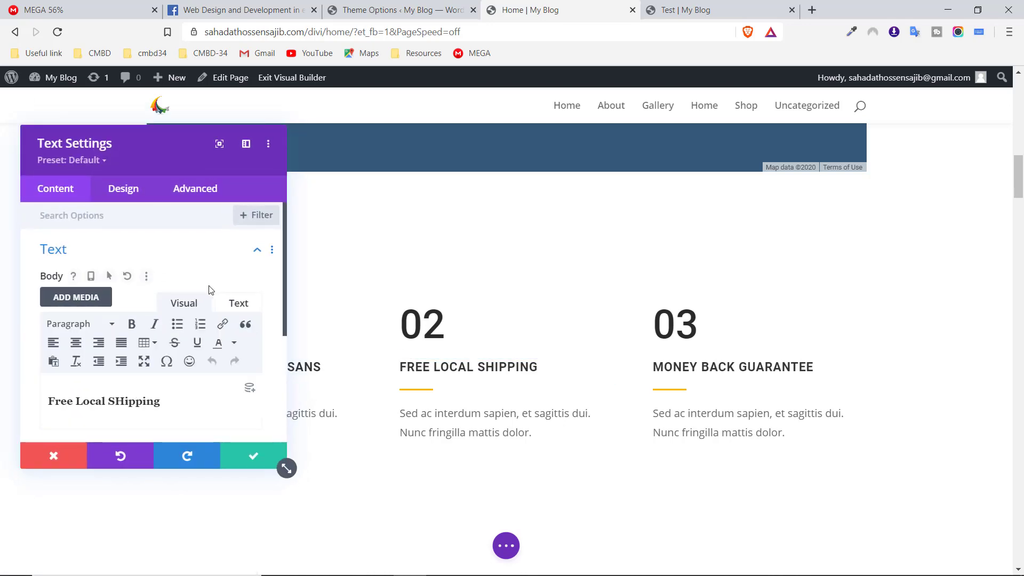
Examine the heading's content settings and the fonts available for Text Font in its design settings
scroll(158, 292, "down", 3)
scroll(159, 295, "up", 2)
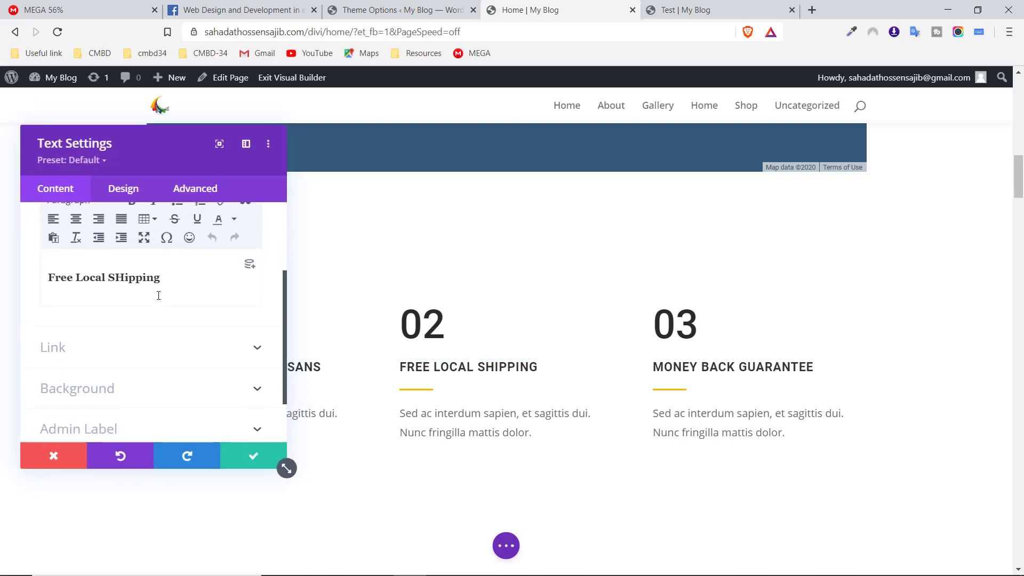
scroll(160, 299, "up", 1)
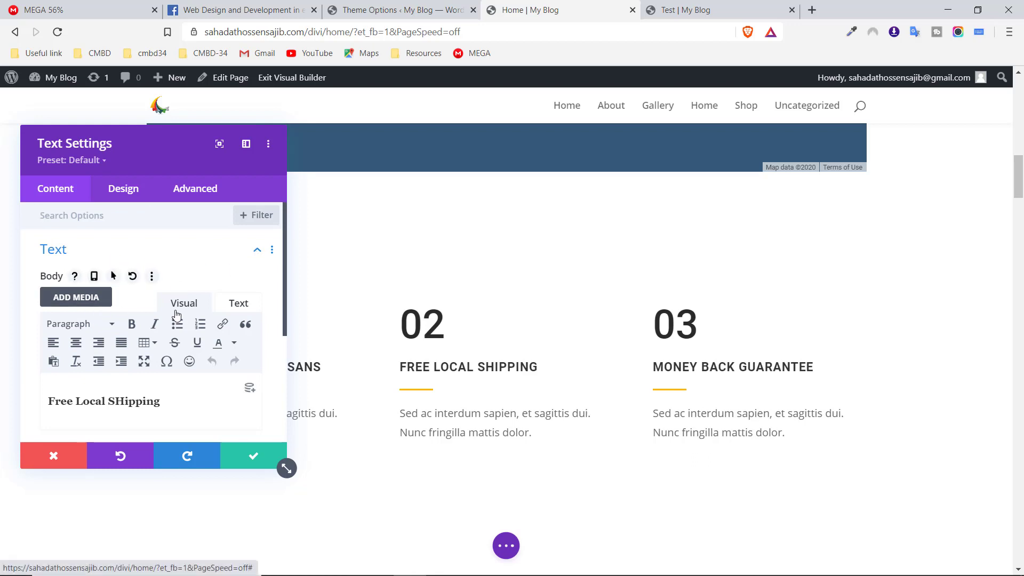
scroll(176, 315, "down", 2)
scroll(176, 311, "down", 2)
scroll(176, 314, "up", 3)
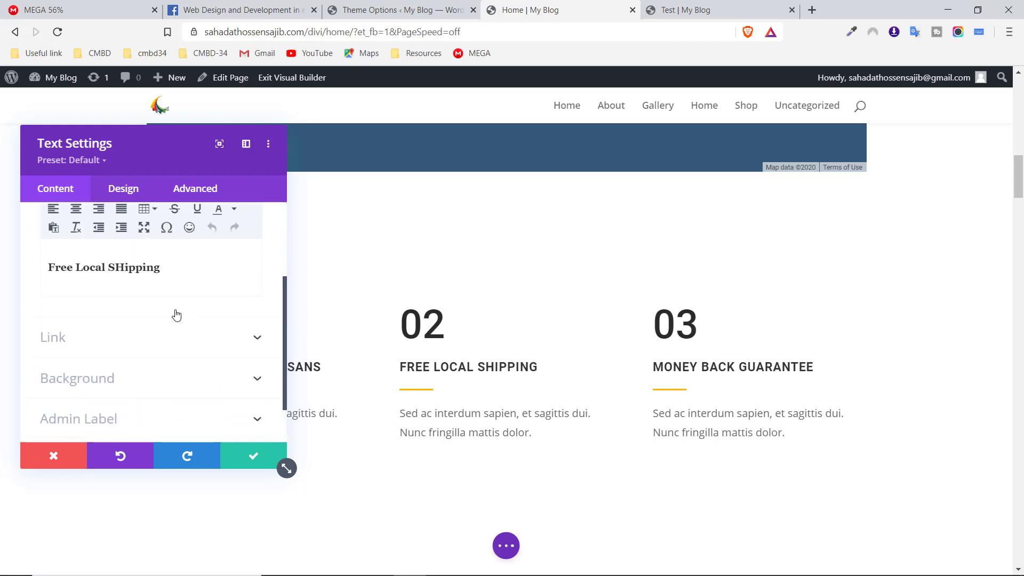
left_click(120, 193)
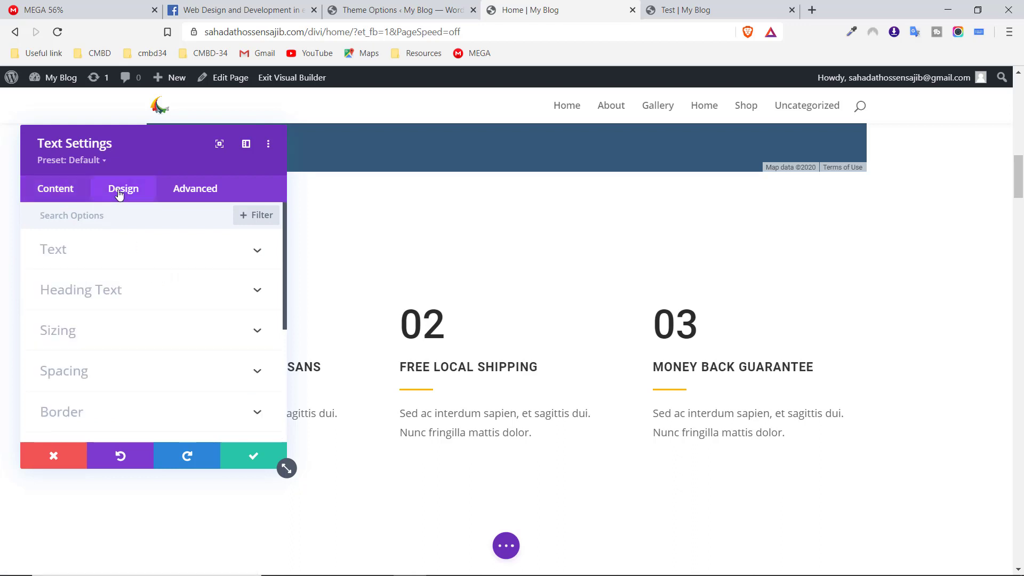
left_click(161, 256)
scroll(146, 310, "down", 1)
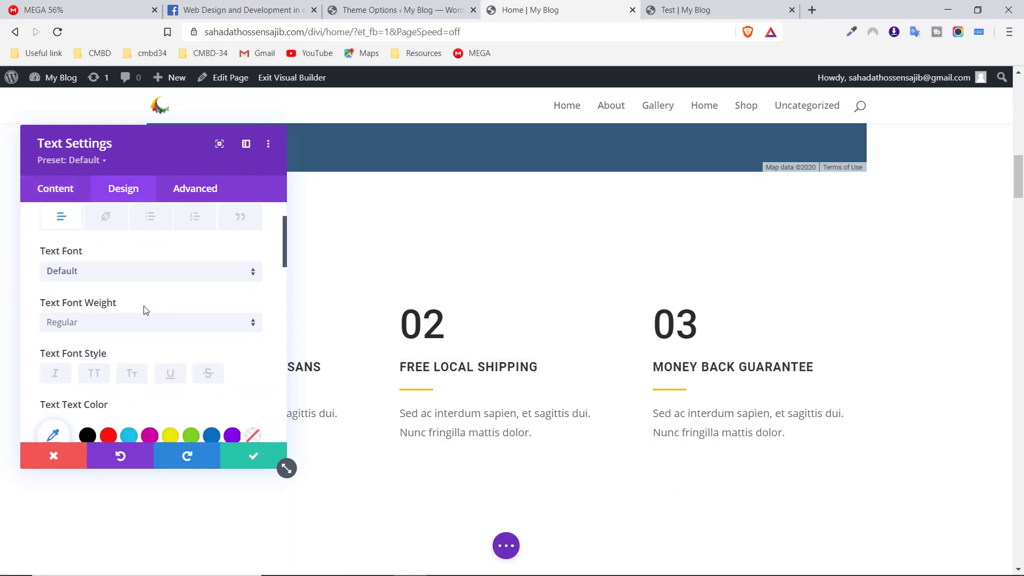
left_click(129, 277)
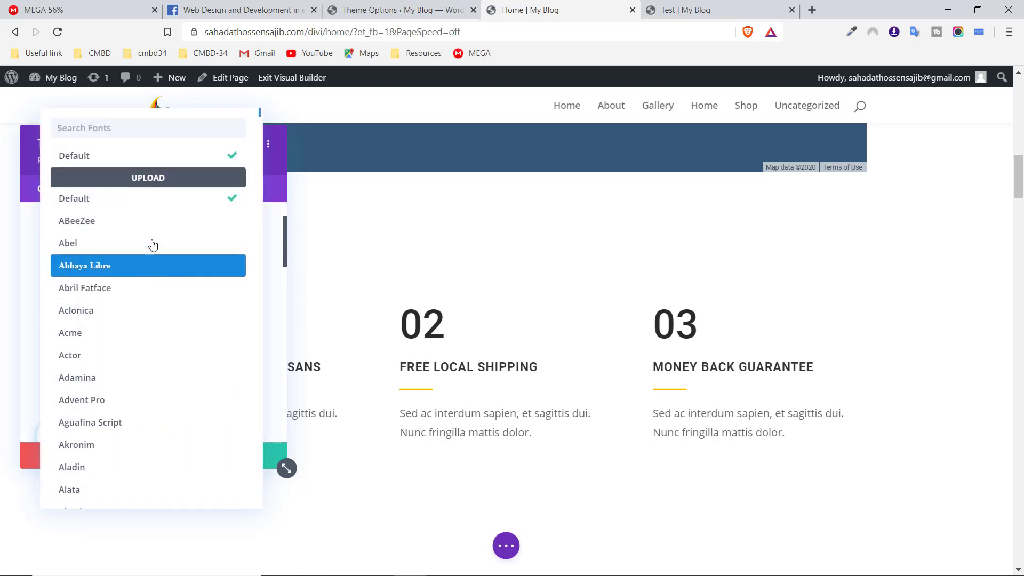
scroll(133, 293, "down", 12)
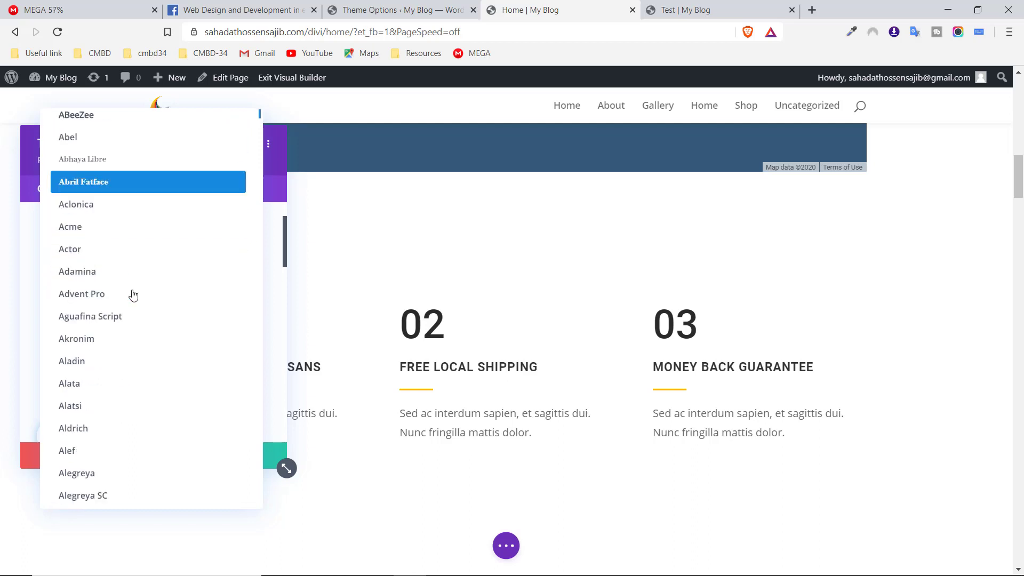
scroll(133, 295, "down", 20)
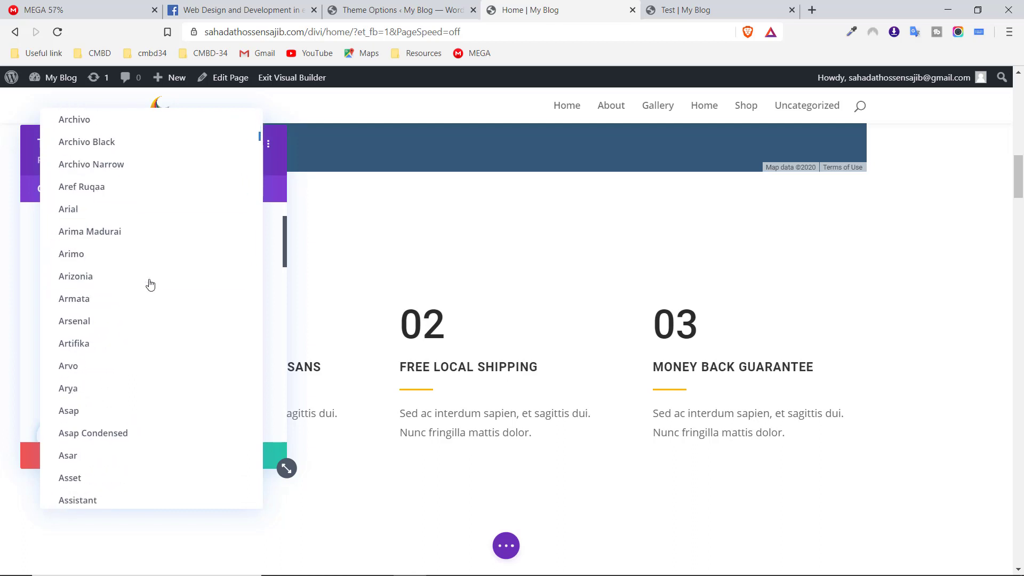
left_click(154, 283)
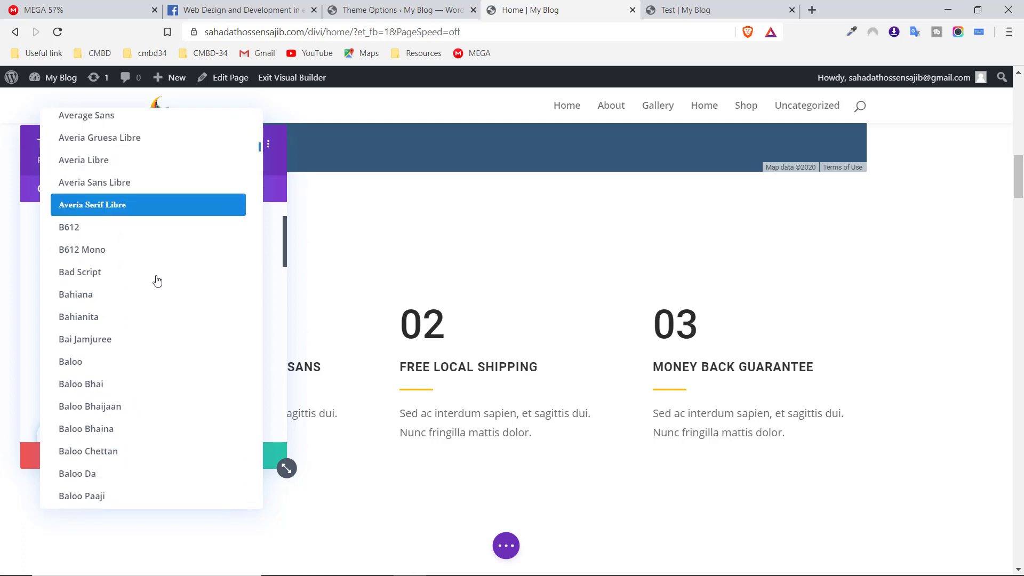
left_click(451, 174)
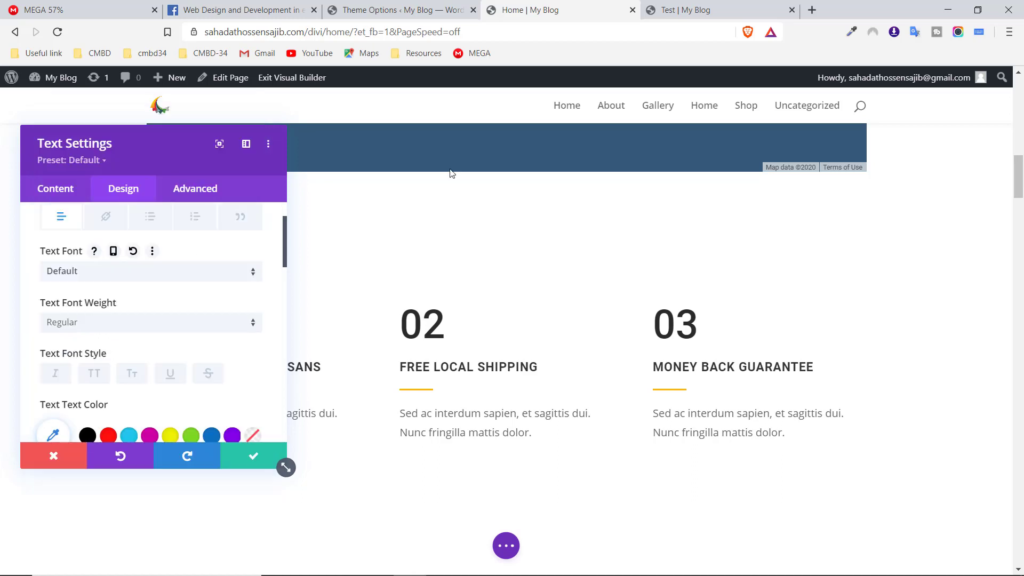
Return to the Divi theme options and enable the Use Google Fonts option
left_click(398, 9)
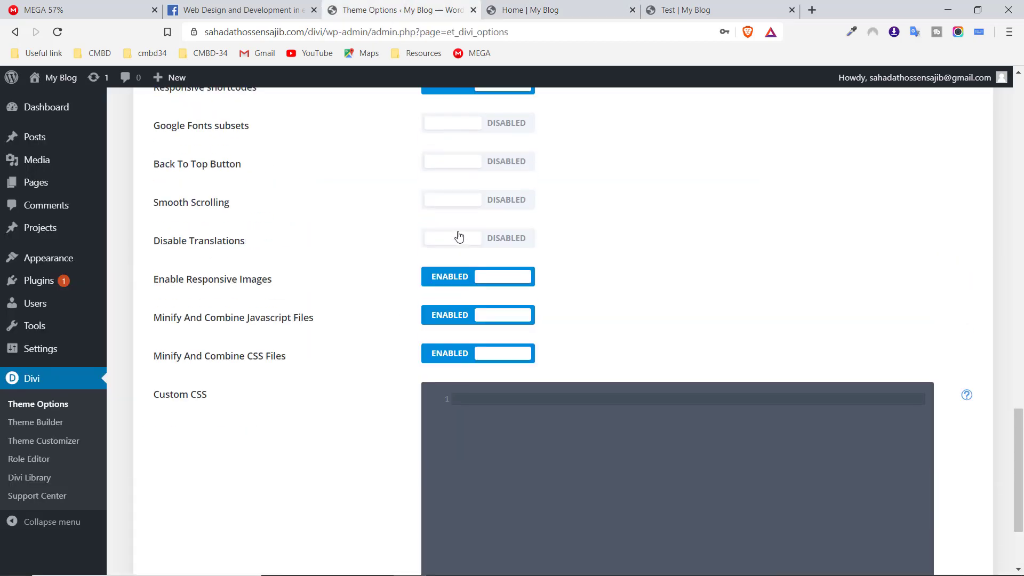
scroll(459, 237, "up", 1)
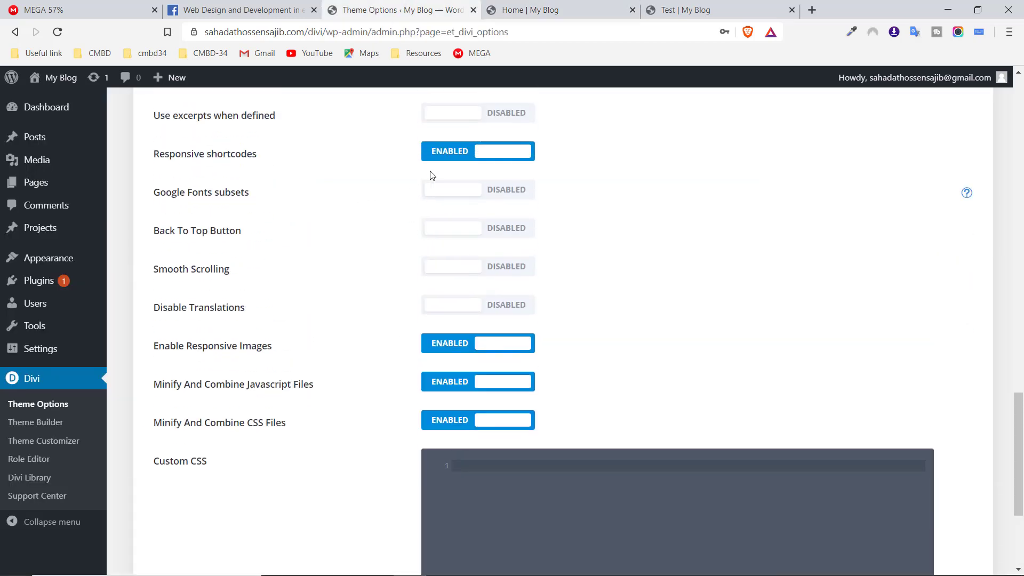
scroll(433, 171, "up", 5)
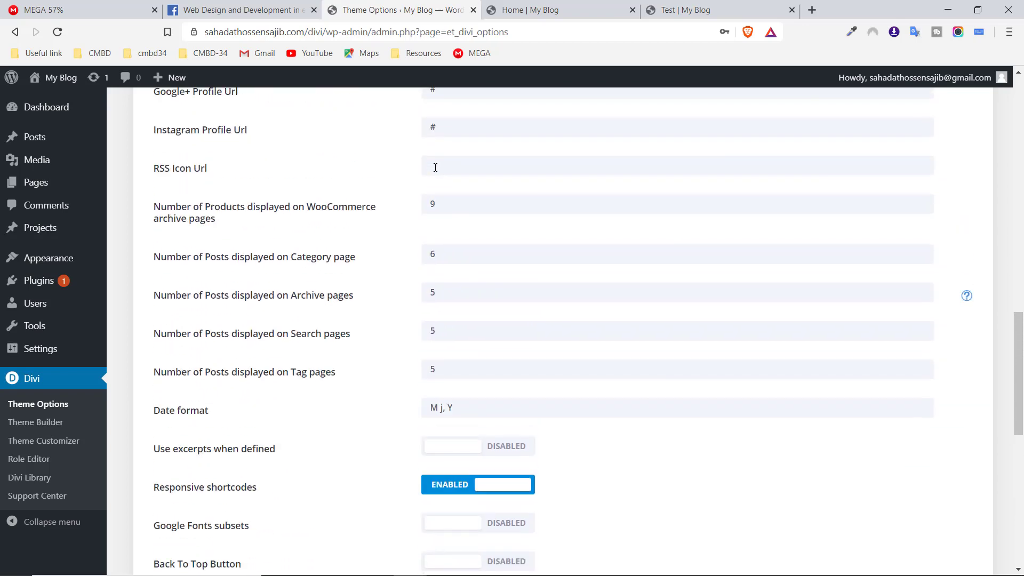
scroll(435, 168, "up", 5)
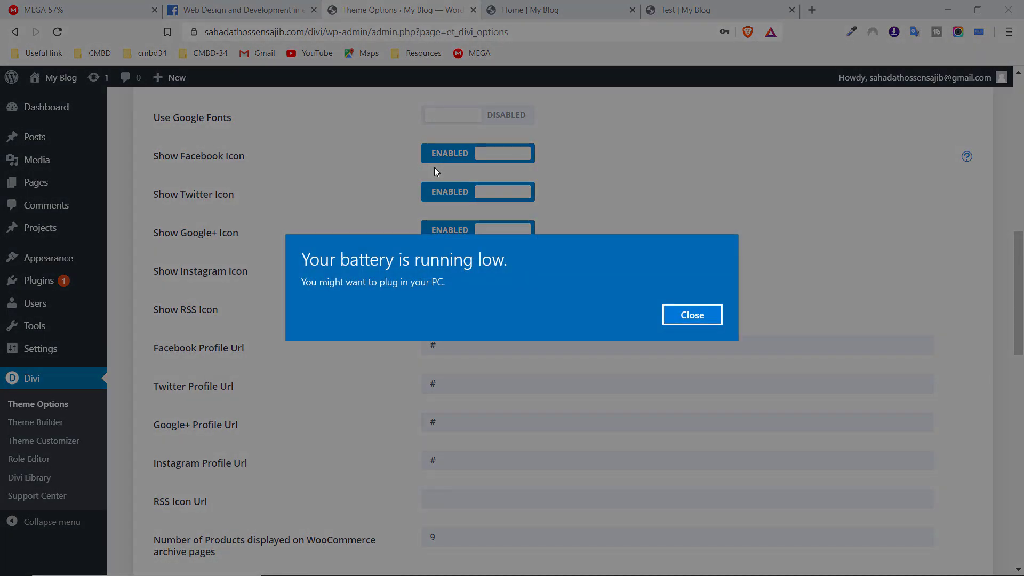
left_click(693, 315)
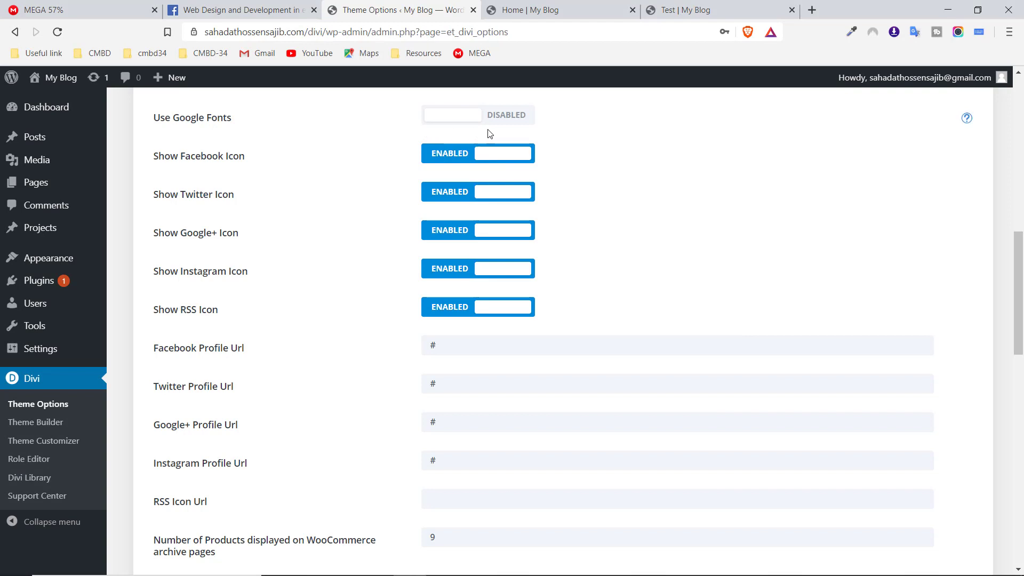
scroll(487, 133, "up", 1)
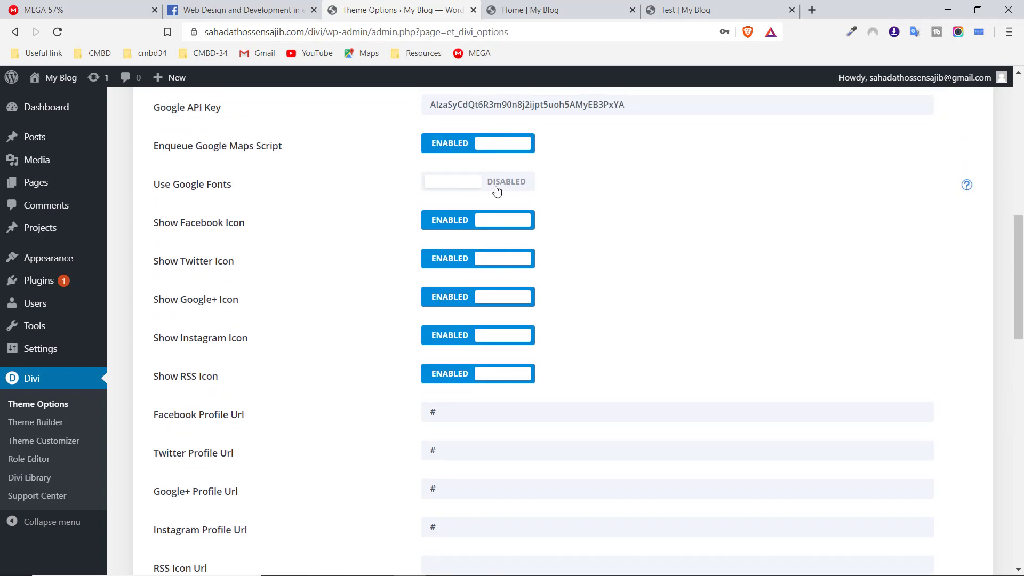
mouse_move(492, 545)
left_click(549, 561)
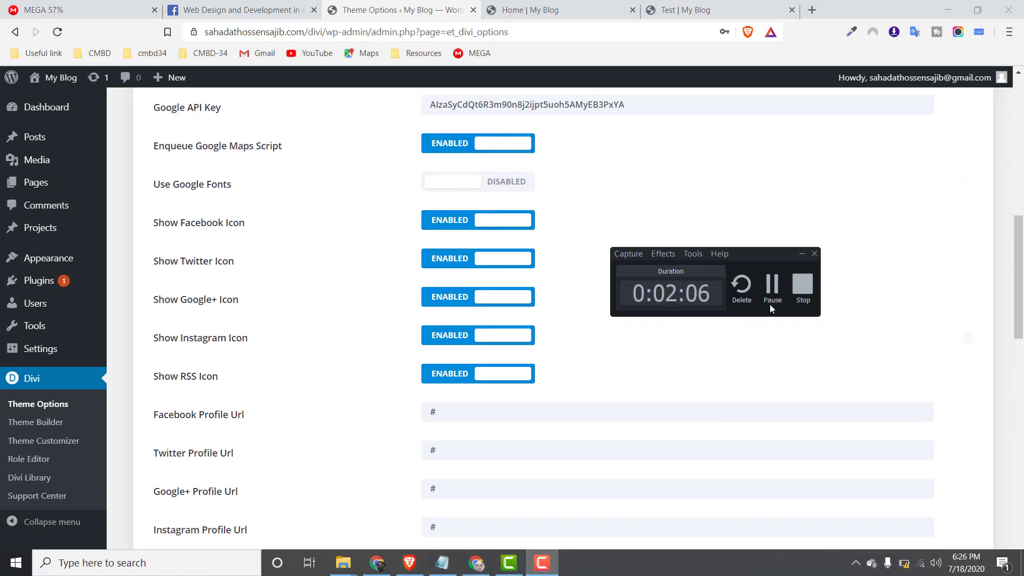
left_click(703, 237)
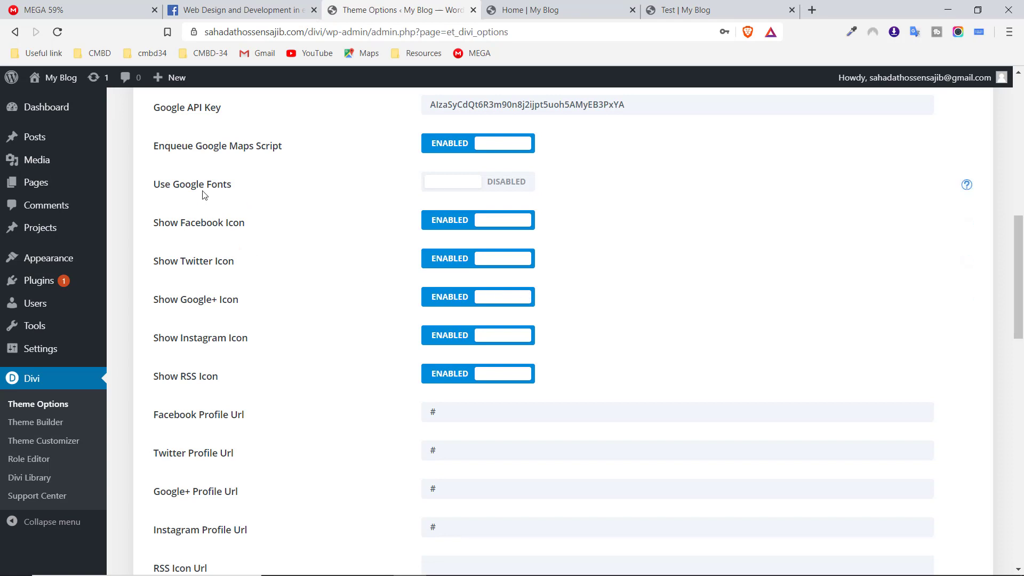
left_click(514, 182)
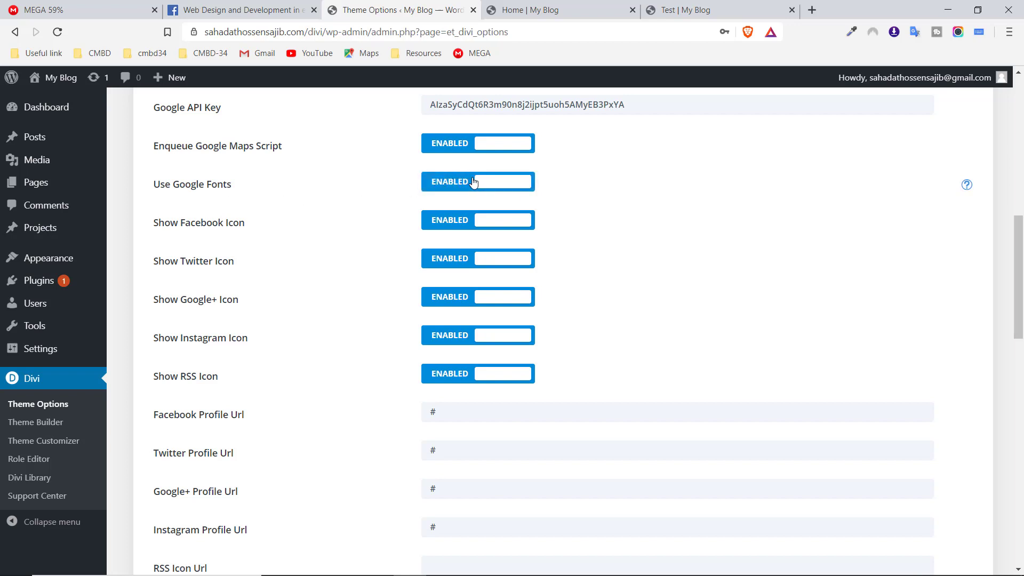
Examine the fonts available for Text Font in the heading's design settings on the Home page
left_click(513, 9)
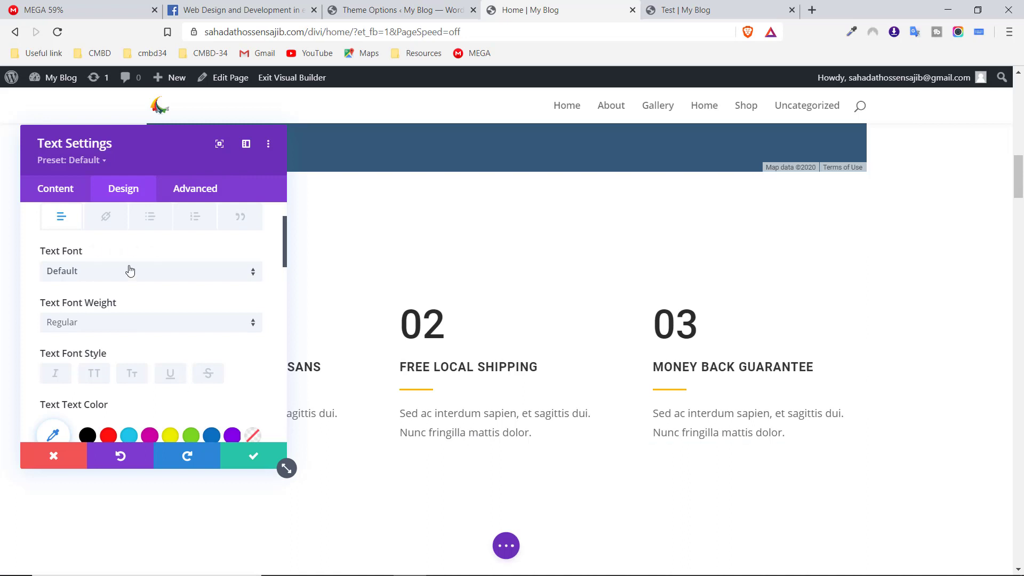
left_click(148, 273)
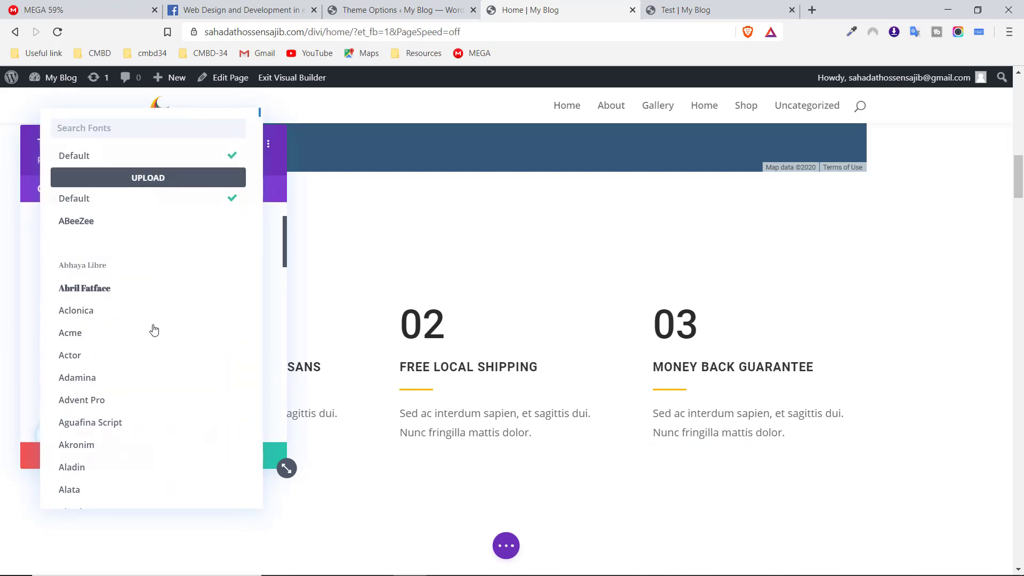
left_click(404, 9)
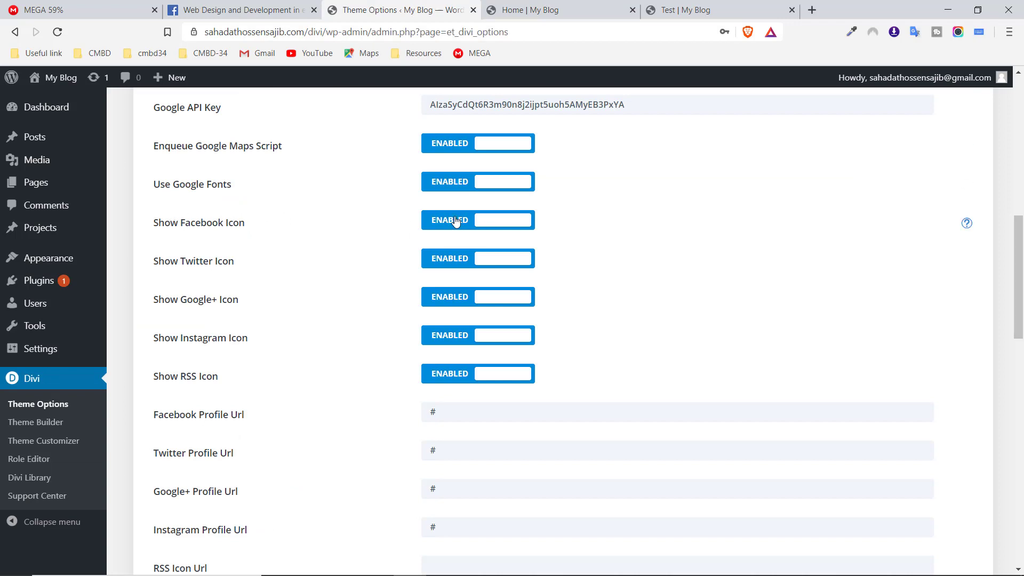
Close the font list on the Home page and examine the social media icons in the page footer
left_click(553, 6)
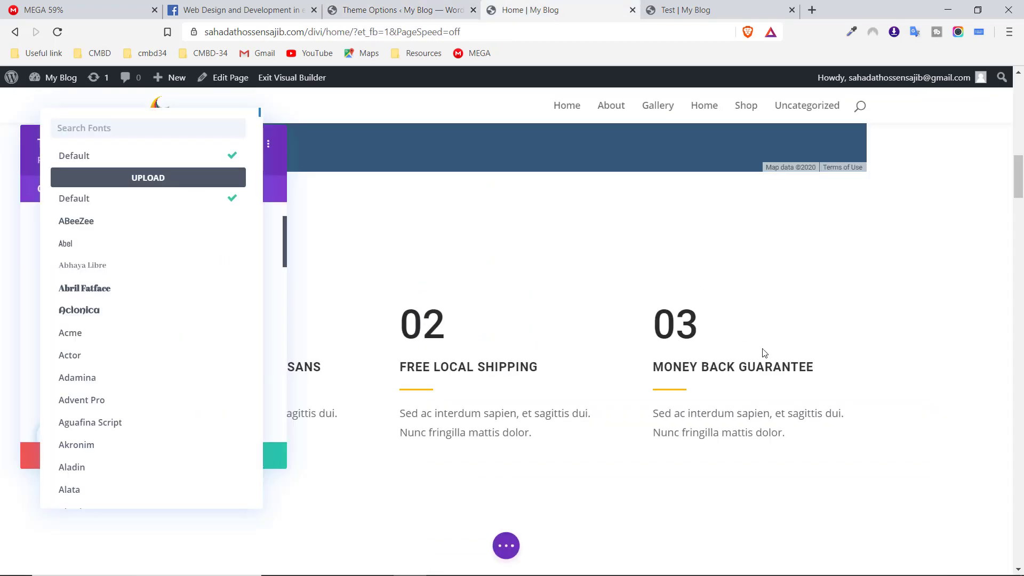
left_click(628, 263)
scroll(711, 224, "down", 10)
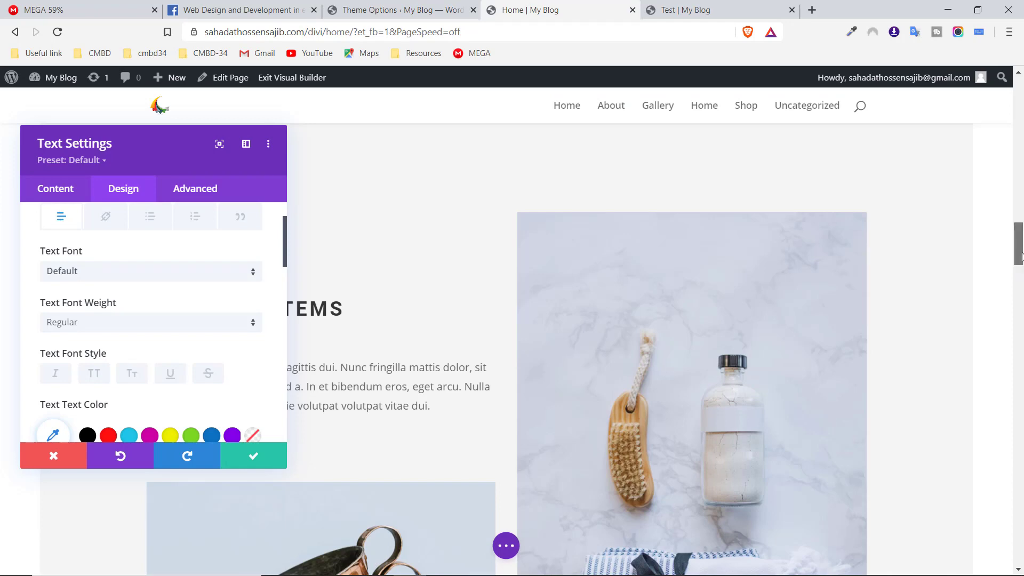
left_click_drag(1020, 256, 1020, 544)
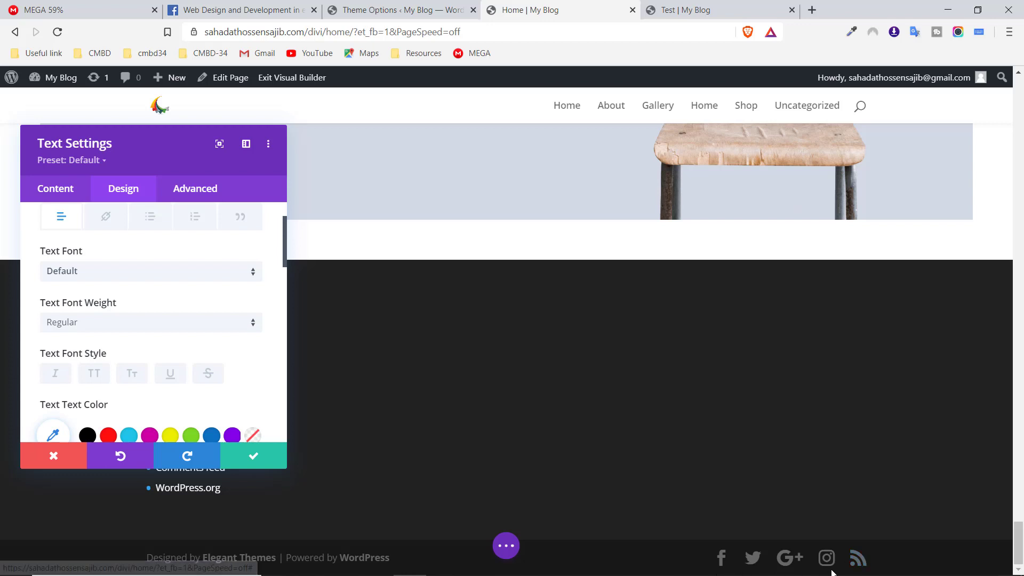
Switch the Enqueue Google Maps Script, Use Google Fonts and Show Facebook Icon theme options off and back on
left_click(398, 9)
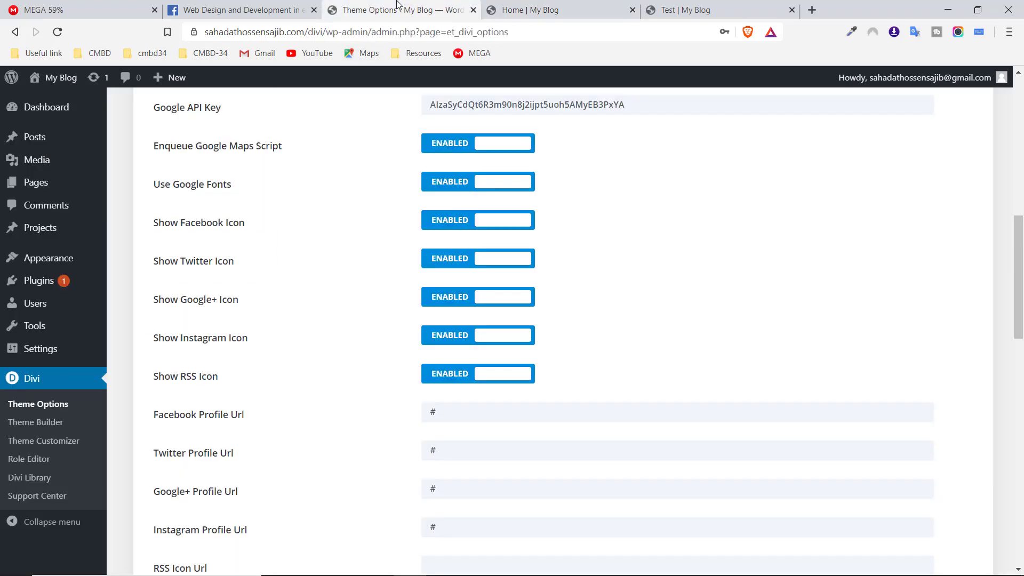
left_click(435, 146)
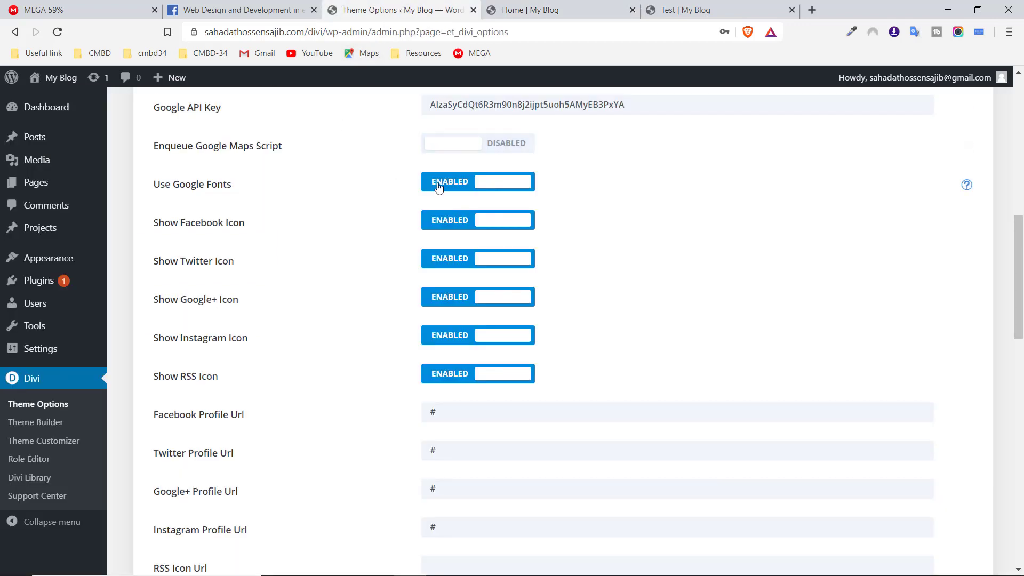
left_click(437, 187)
left_click(503, 143)
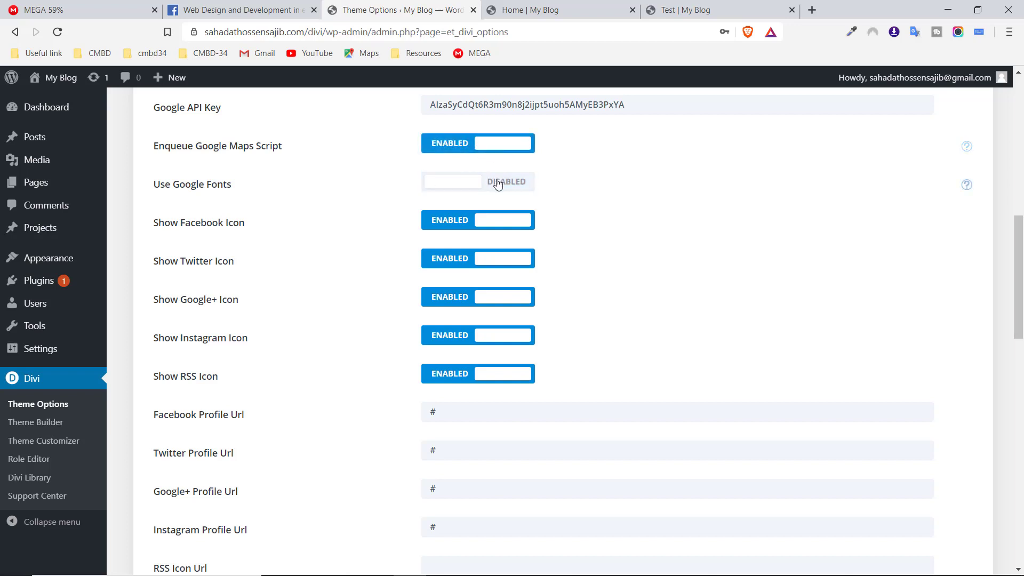
left_click(511, 184)
left_click(459, 227)
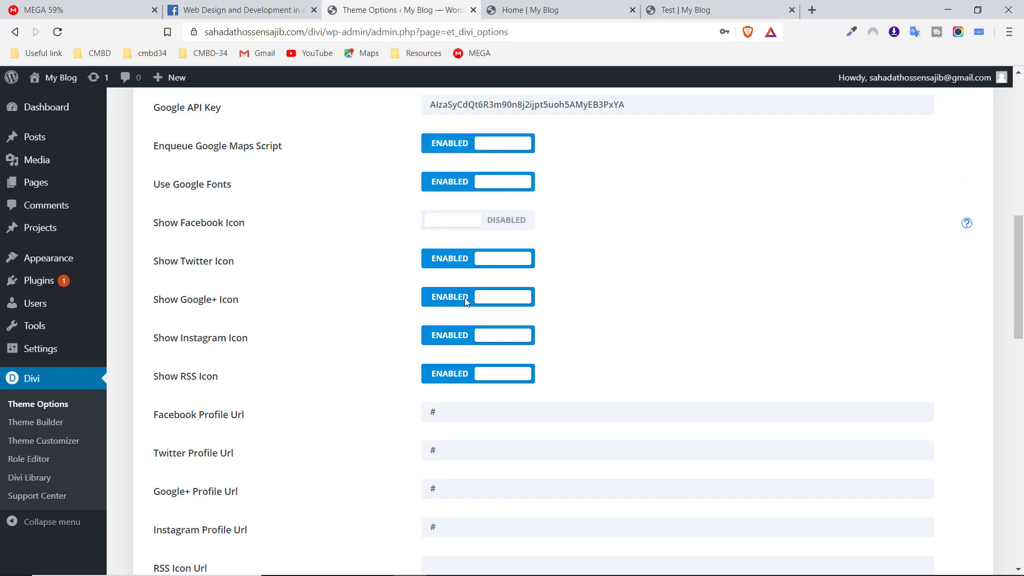
left_click(515, 222)
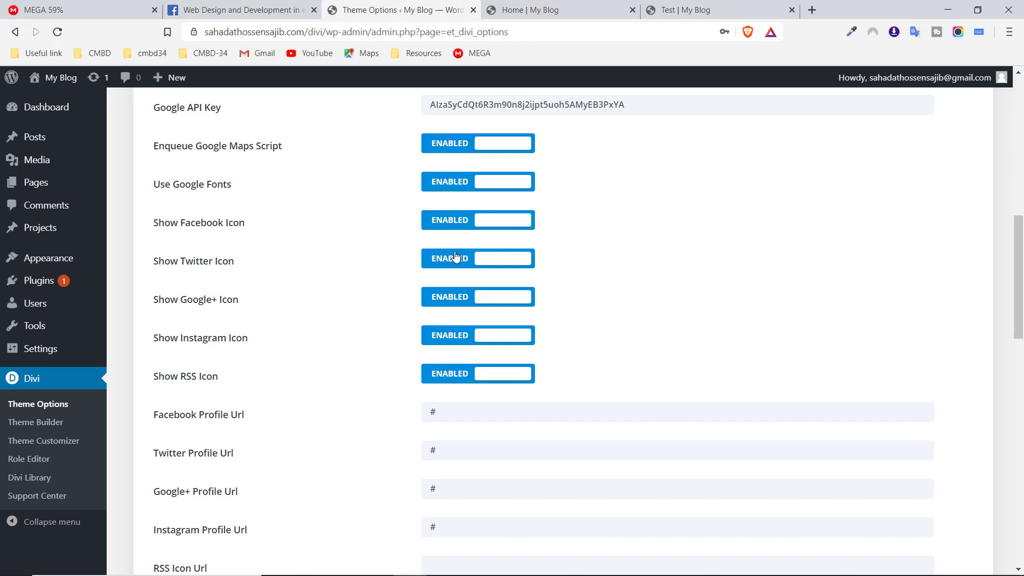
Examine the social profile URL fields in the theme options and the matching icons in the Home page footer
scroll(475, 368, "down", 2)
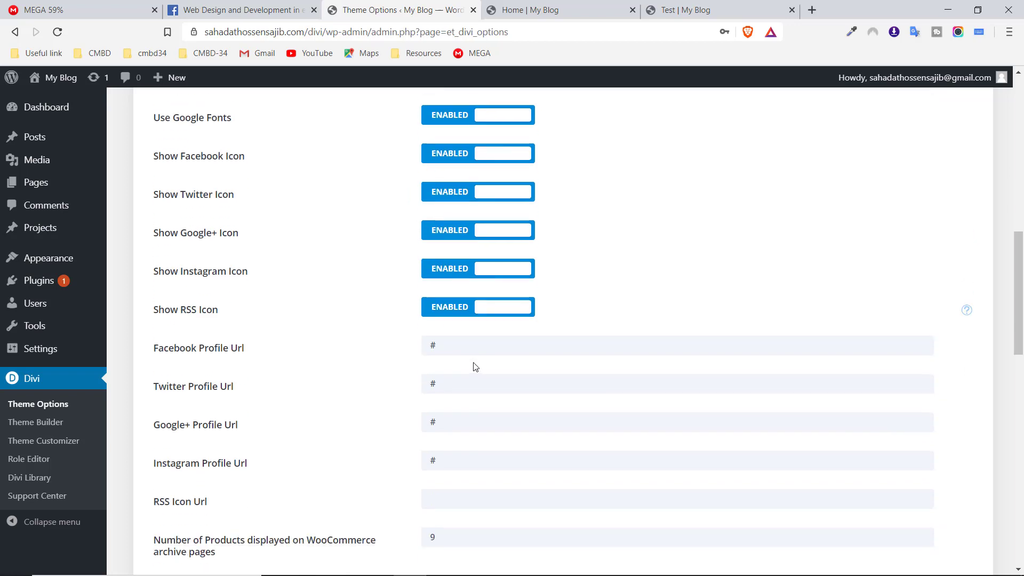
scroll(454, 303, "down", 3)
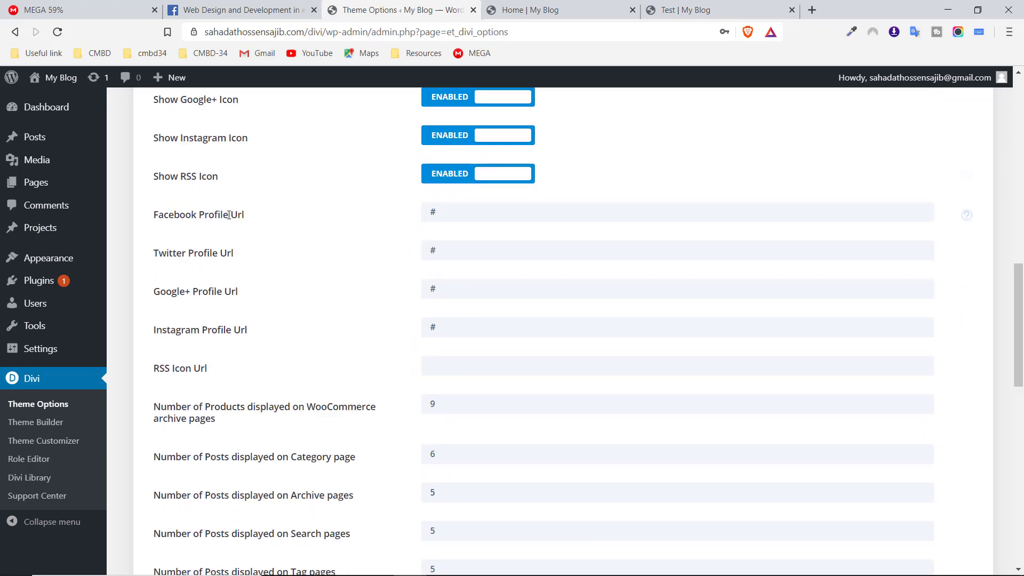
left_click(534, 9)
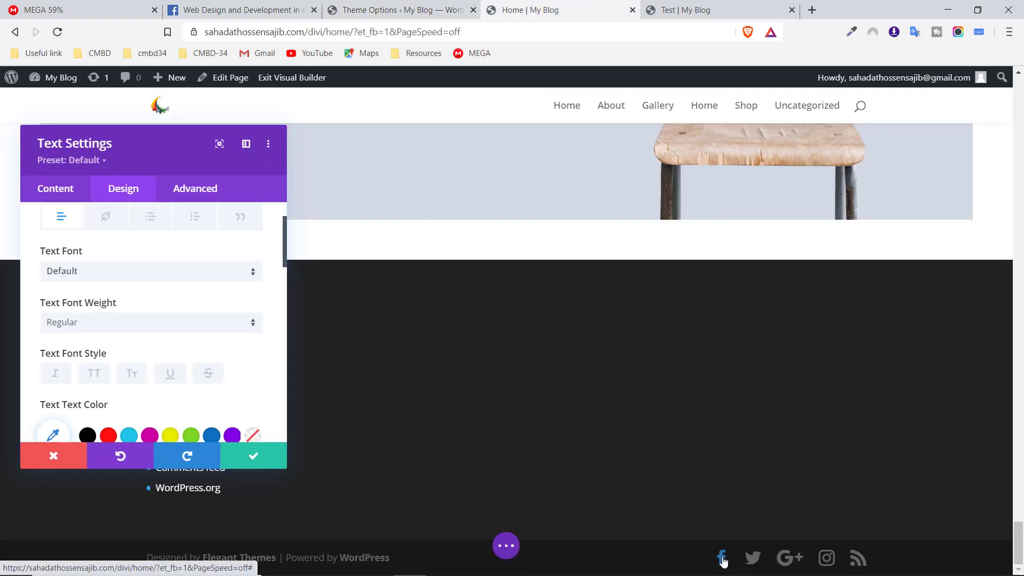
left_click(382, 8)
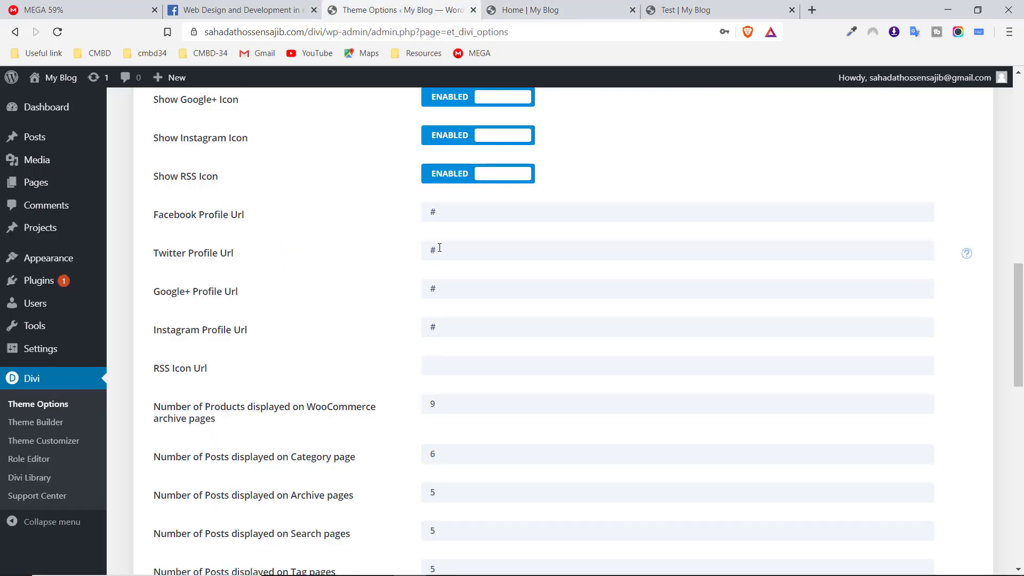
left_click_drag(449, 209, 414, 210)
left_click_drag(453, 251, 423, 249)
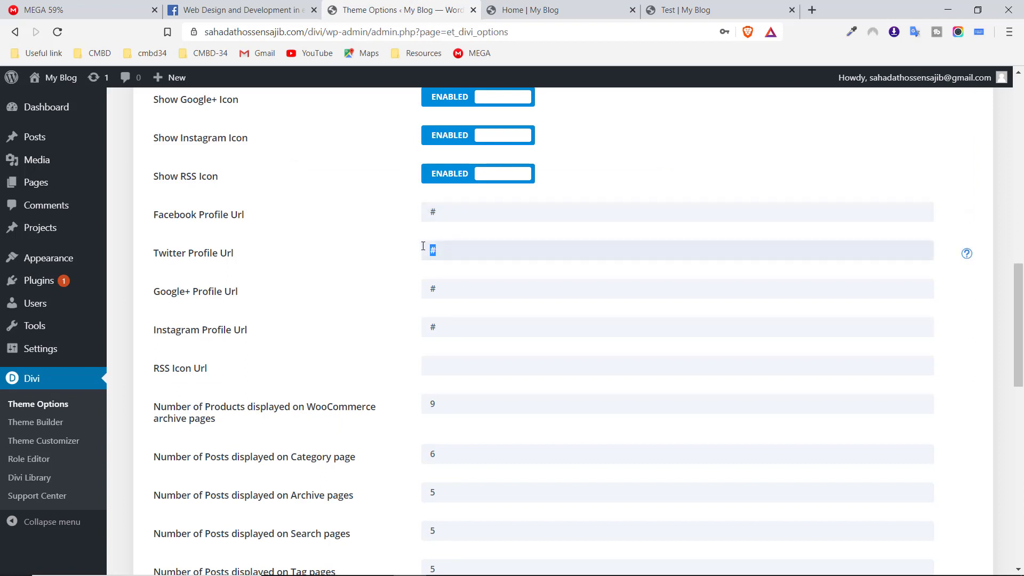
Examine the theme options for the number of products on WooCommerce archive pages and posts on the category page
scroll(472, 333, "down", 2)
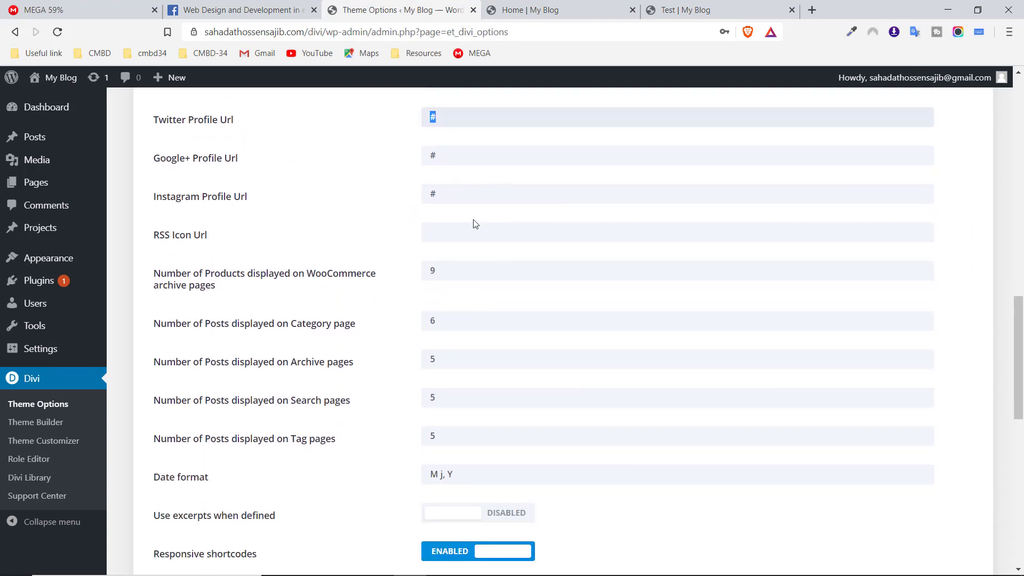
scroll(476, 224, "down", 1)
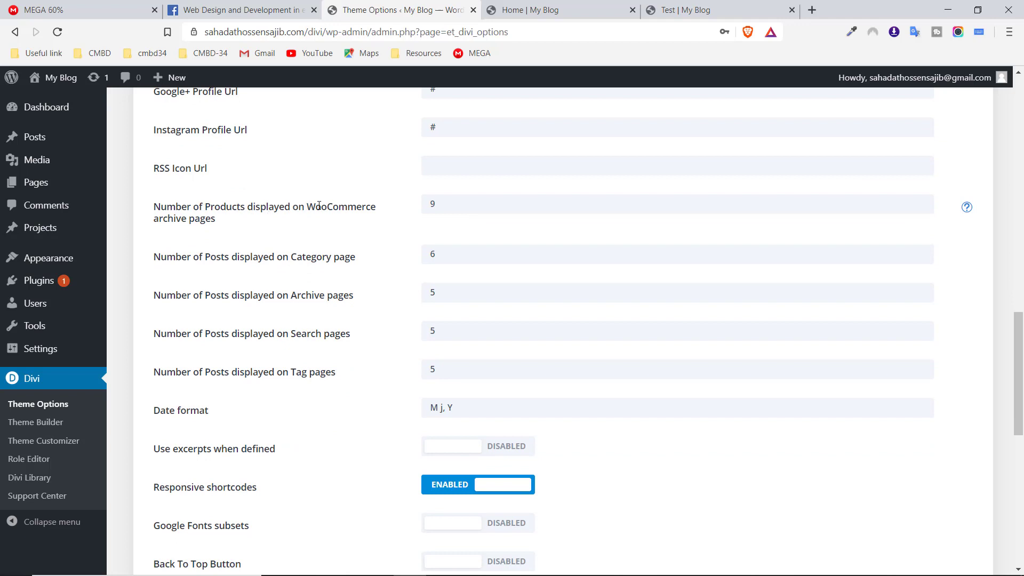
left_click_drag(216, 221, 156, 208)
left_click(155, 208)
left_click_drag(451, 202, 420, 204)
scroll(404, 239, "down", 1)
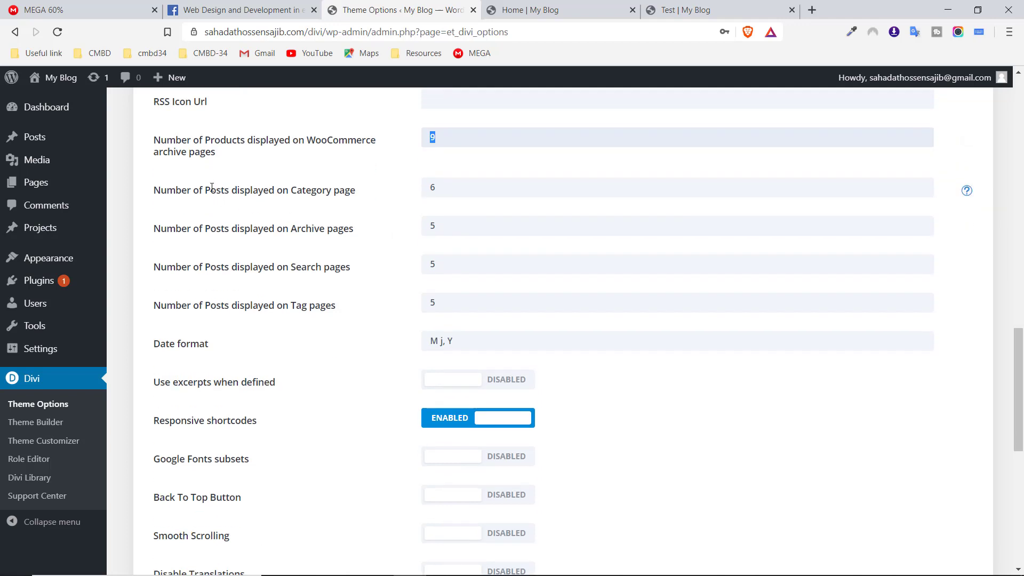
left_click_drag(211, 188, 270, 201)
left_click(327, 204)
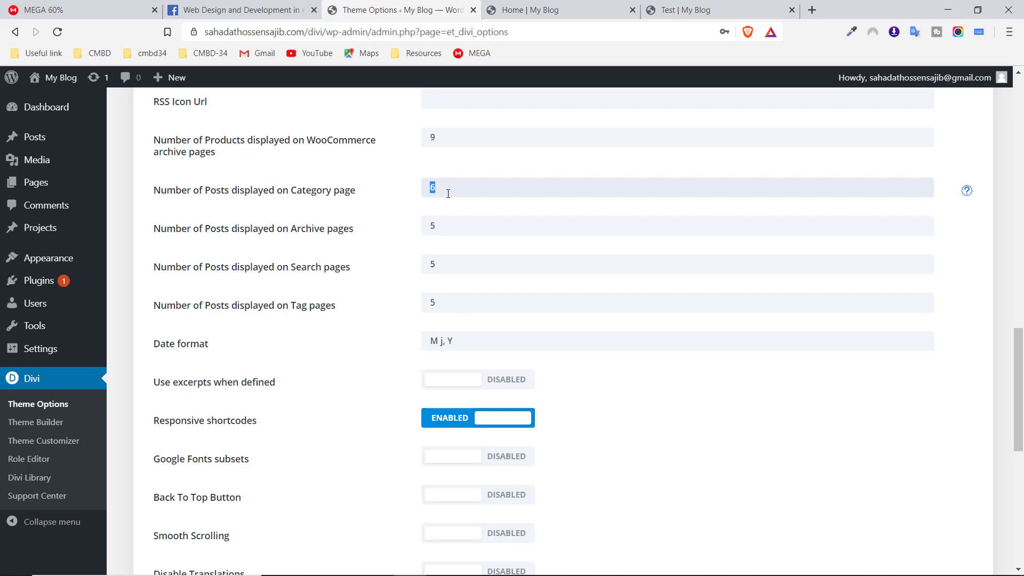
Go from the Test post to the WordPress dashboard and open the live site in a new browser tab
left_click(689, 6)
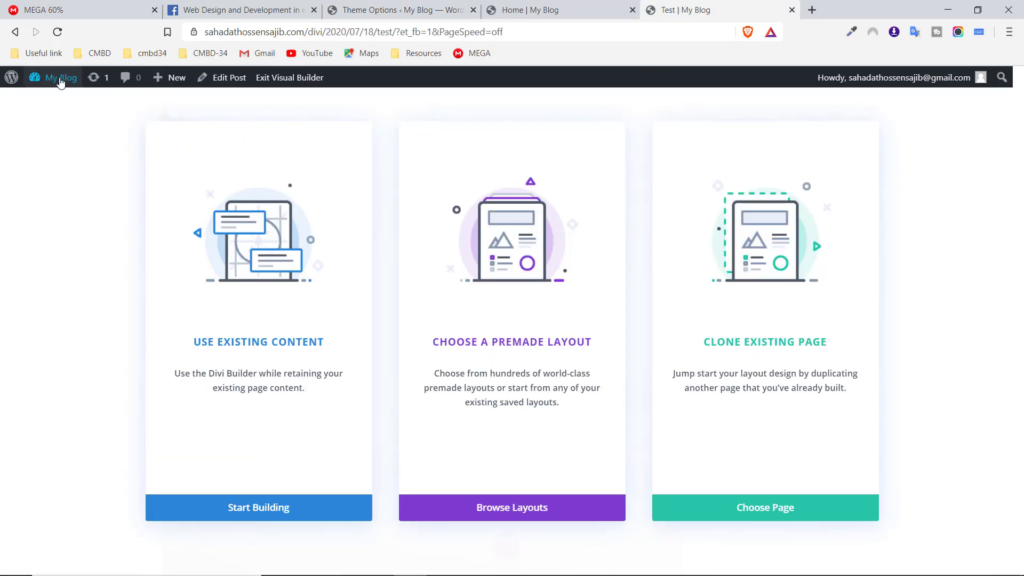
mouse_move(59, 77)
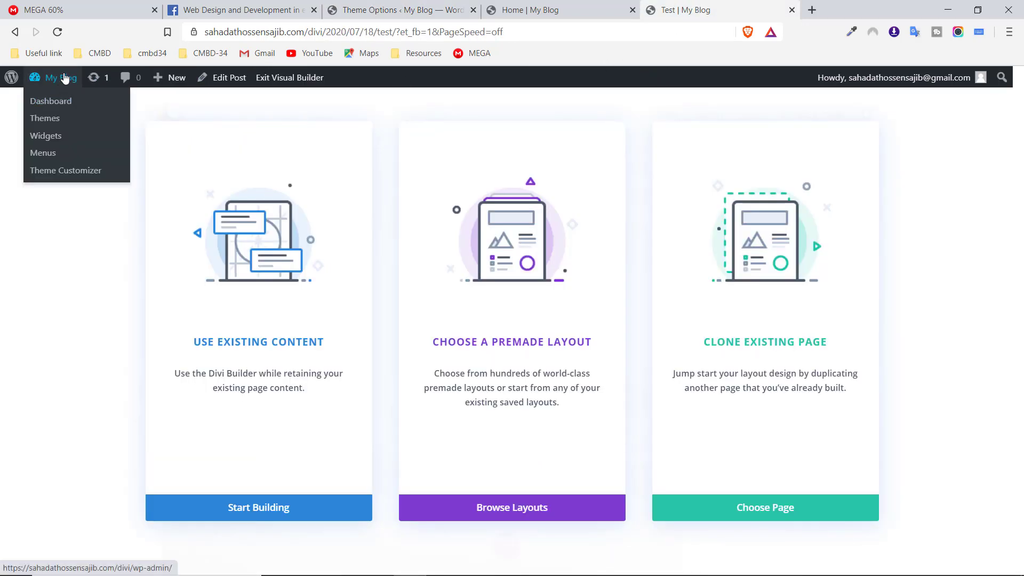
left_click(64, 78)
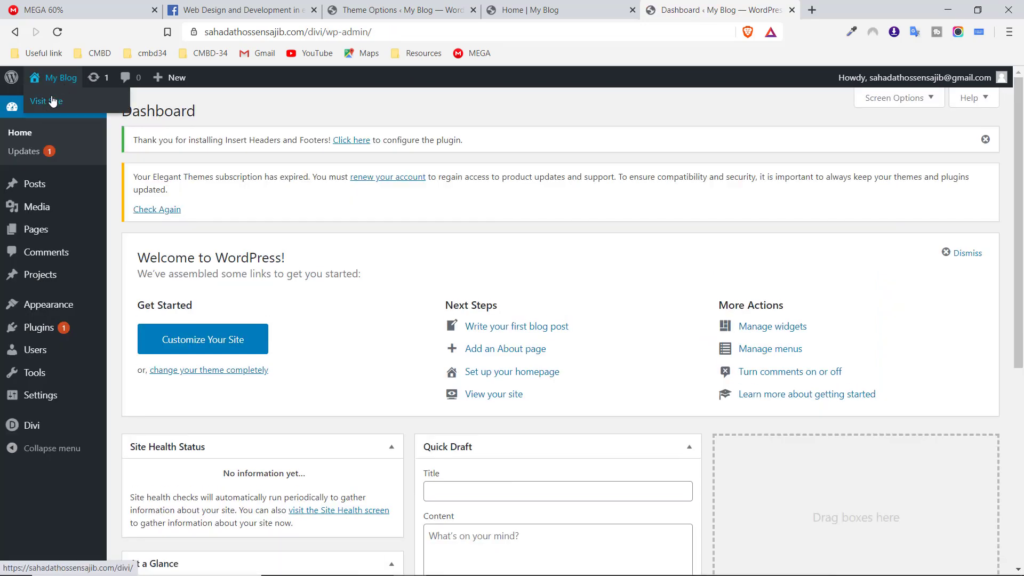
right_click(51, 100)
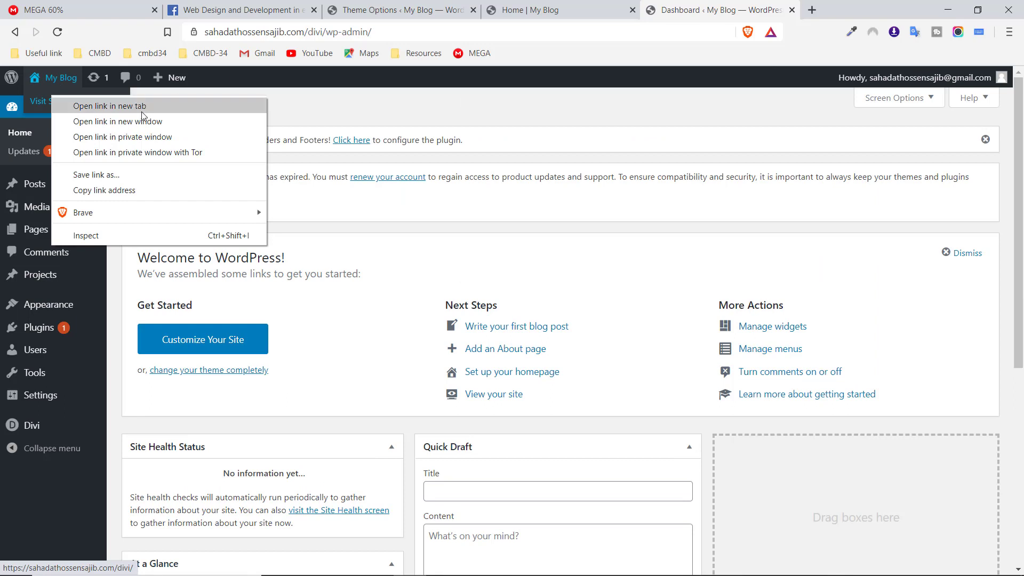
left_click(109, 105)
left_click(793, 4)
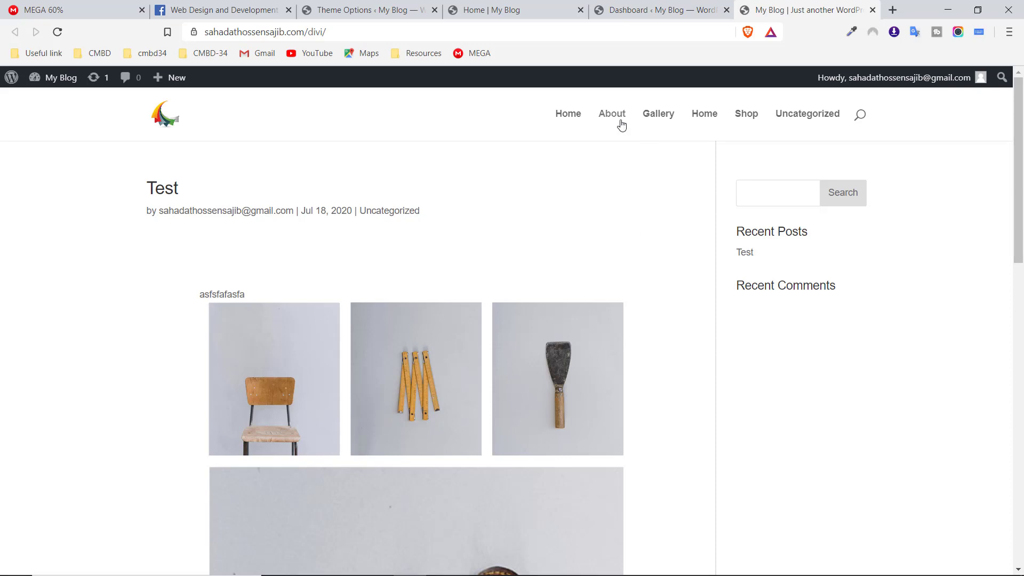
Open the Uncategorized category page from the live site's menu and examine its post listing
left_click(701, 118)
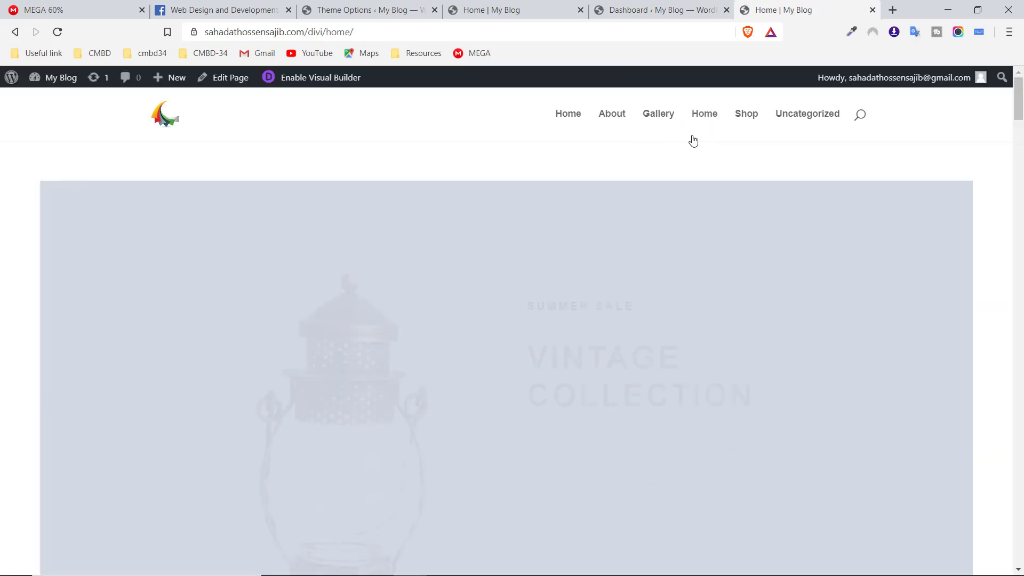
left_click(817, 117)
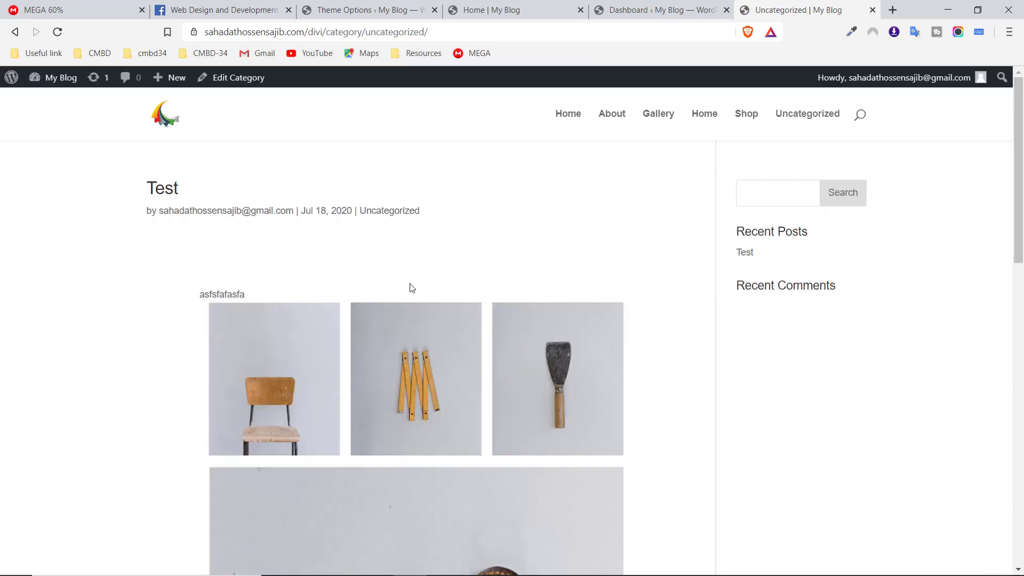
scroll(645, 315, "down", 14)
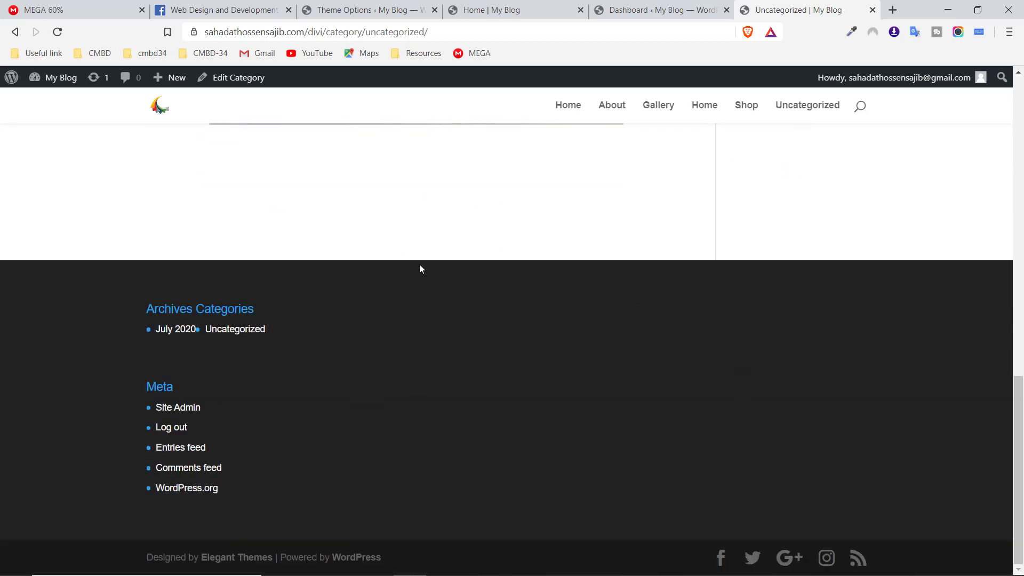
scroll(485, 235, "up", 6)
left_click(660, 7)
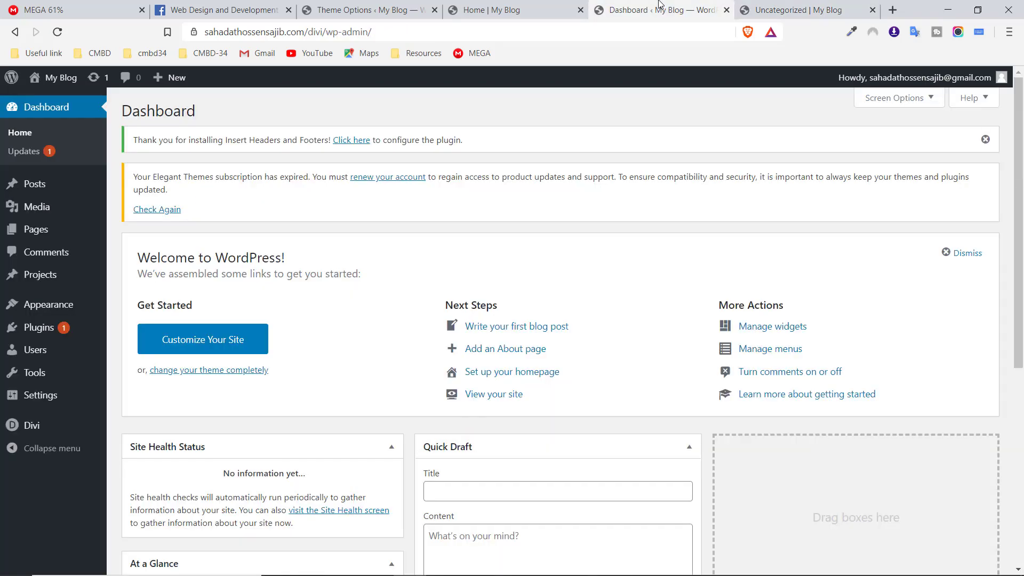
left_click(777, 10)
Open the live Home page and examine its sections down to the archive and category links in the footer
left_click(703, 108)
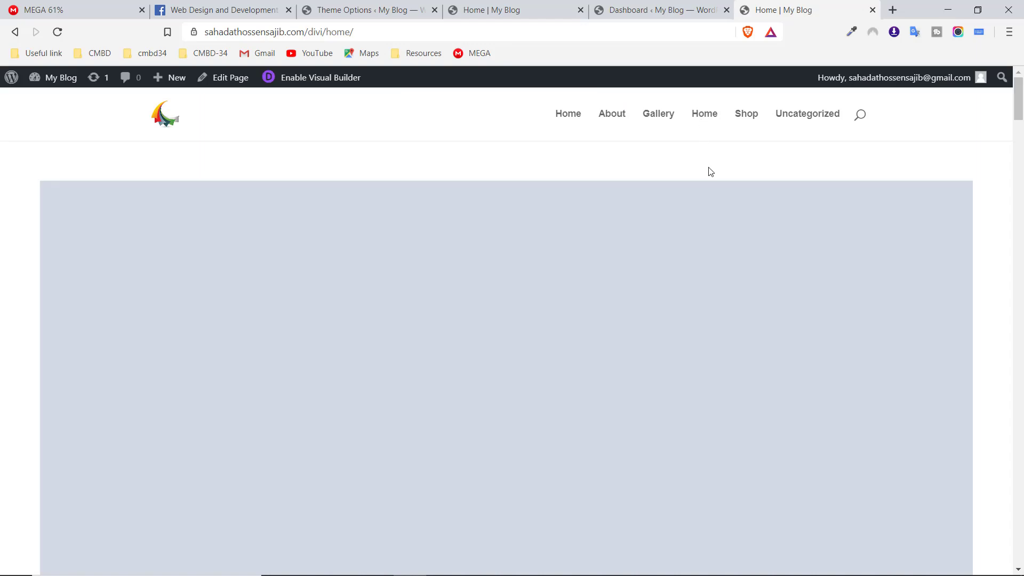
scroll(735, 213, "down", 15)
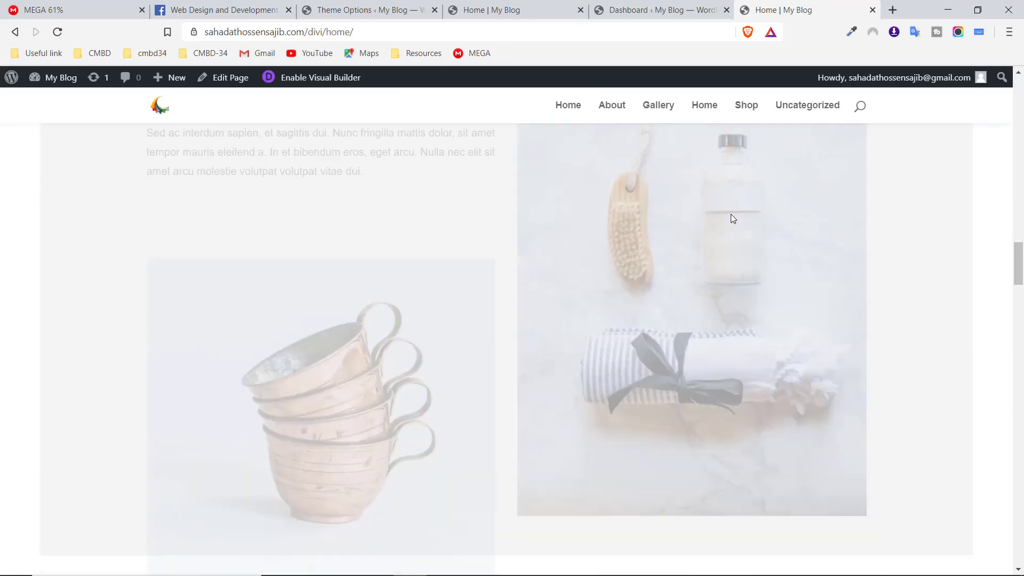
scroll(732, 220, "down", 15)
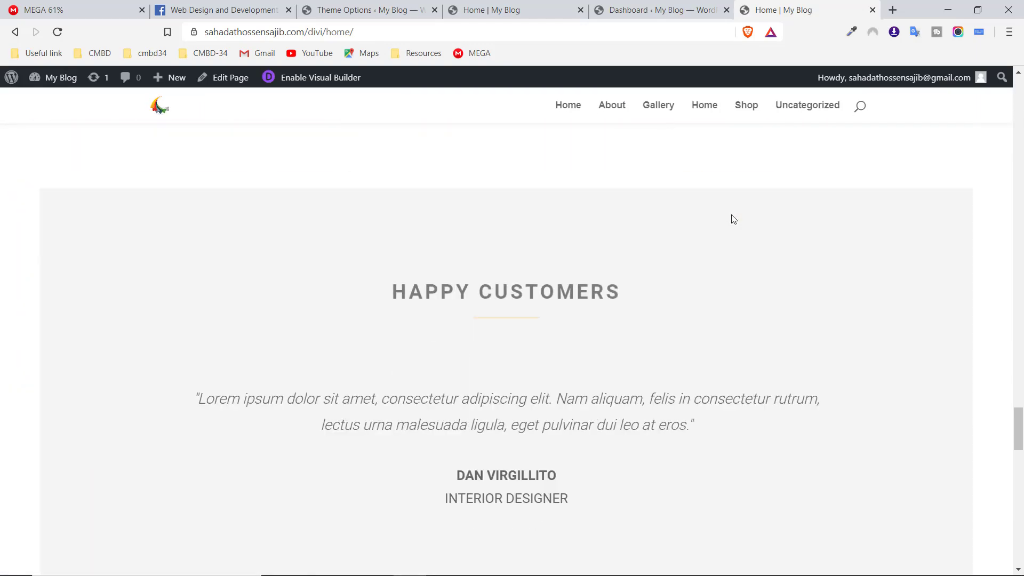
scroll(734, 219, "down", 10)
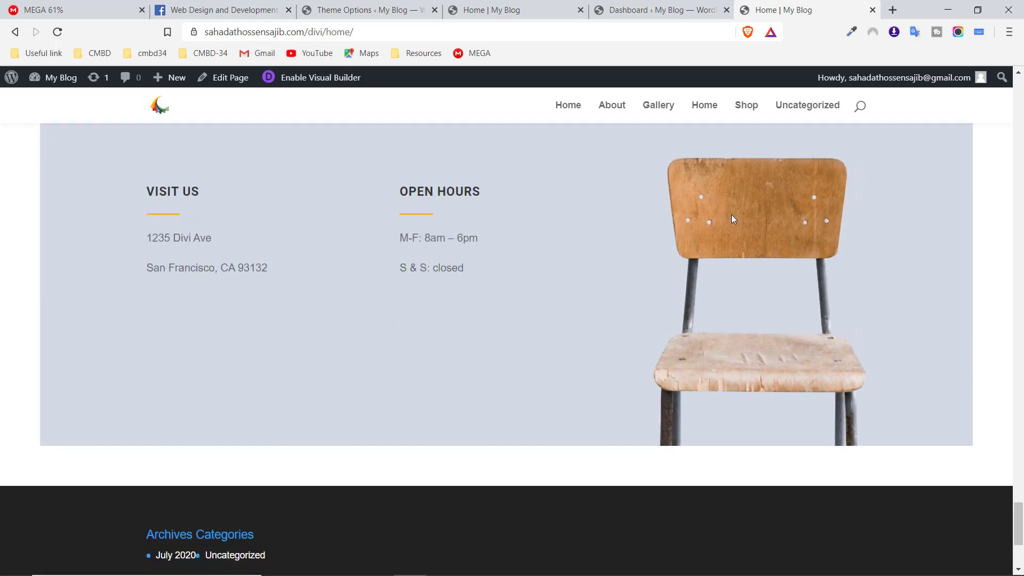
scroll(733, 218, "up", 8)
scroll(733, 218, "down", 2)
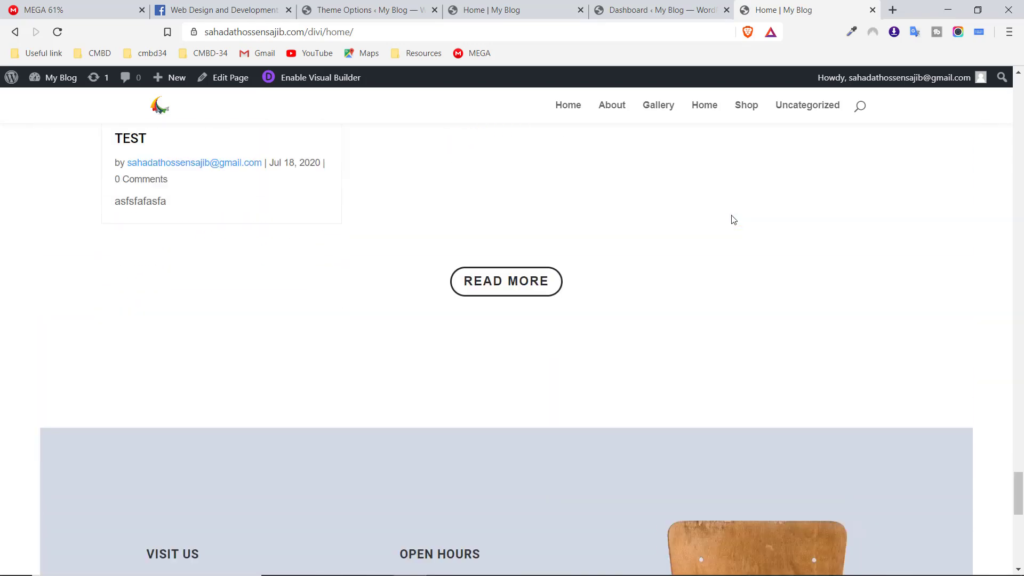
scroll(733, 219, "up", 2)
scroll(251, 285, "down", 10)
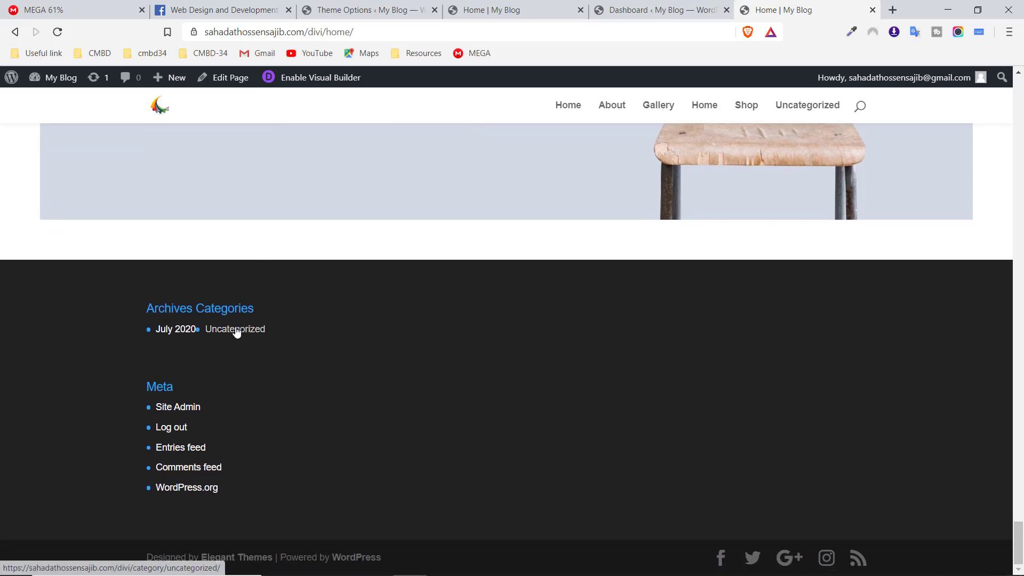
Examine the Archives and Categories lists in the live Home page's footer
left_click_drag(154, 309, 264, 306)
left_click(252, 323)
scroll(474, 293, "up", 10)
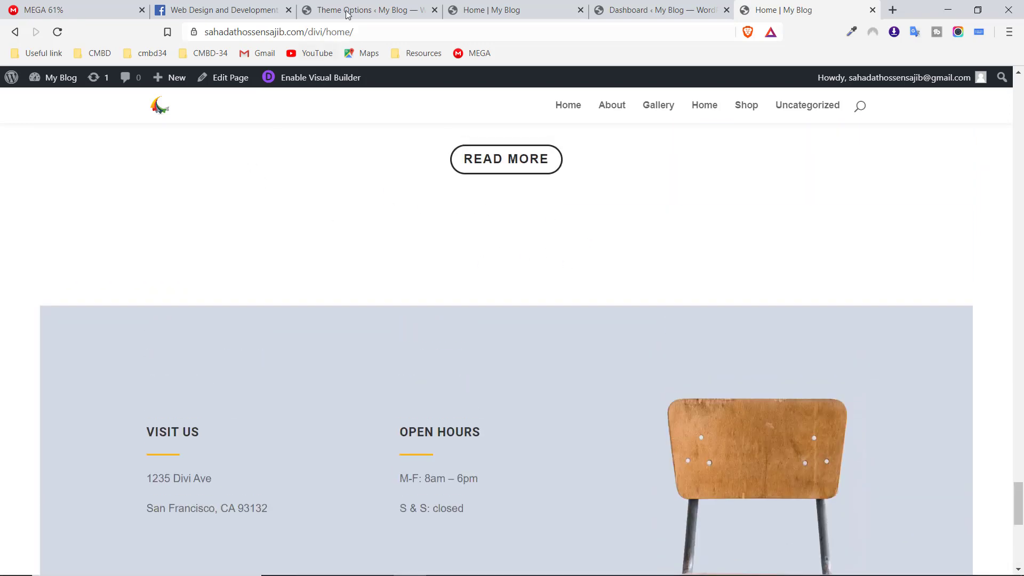
Return to the Divi theme options and examine the post counts for archive, search and tag pages
left_click(363, 9)
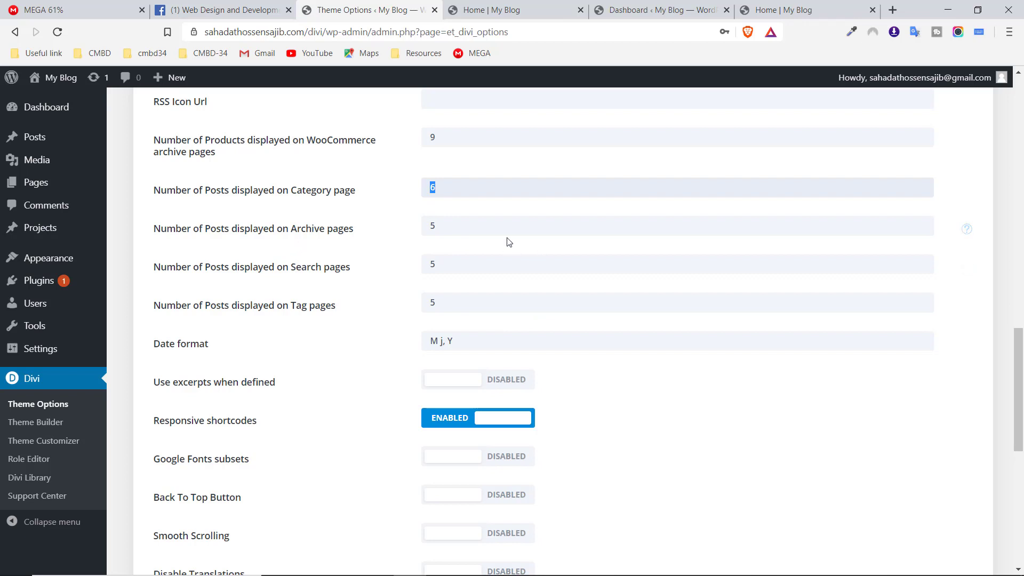
left_click(476, 233)
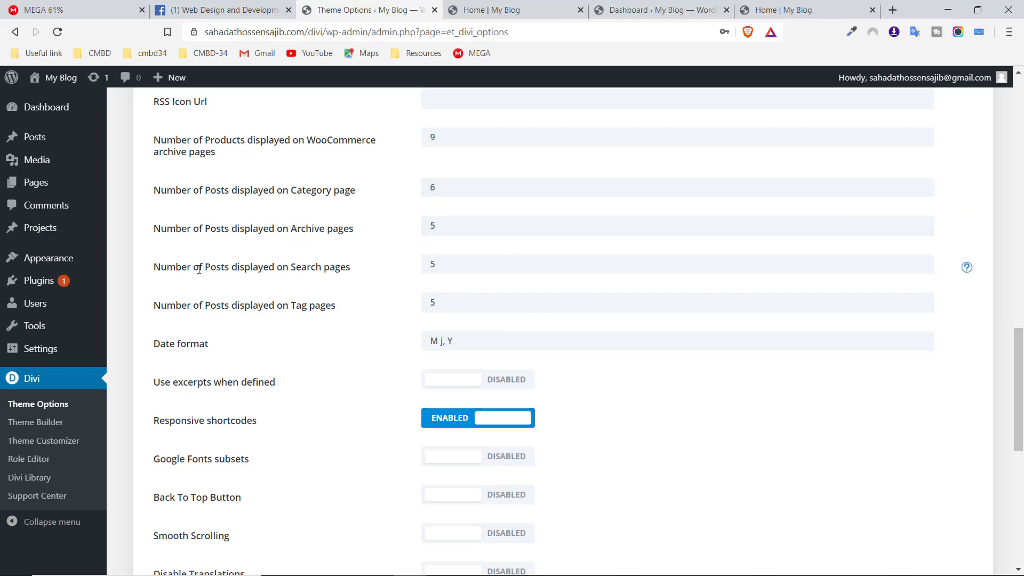
double_click(432, 265)
left_click_drag(334, 303, 289, 307)
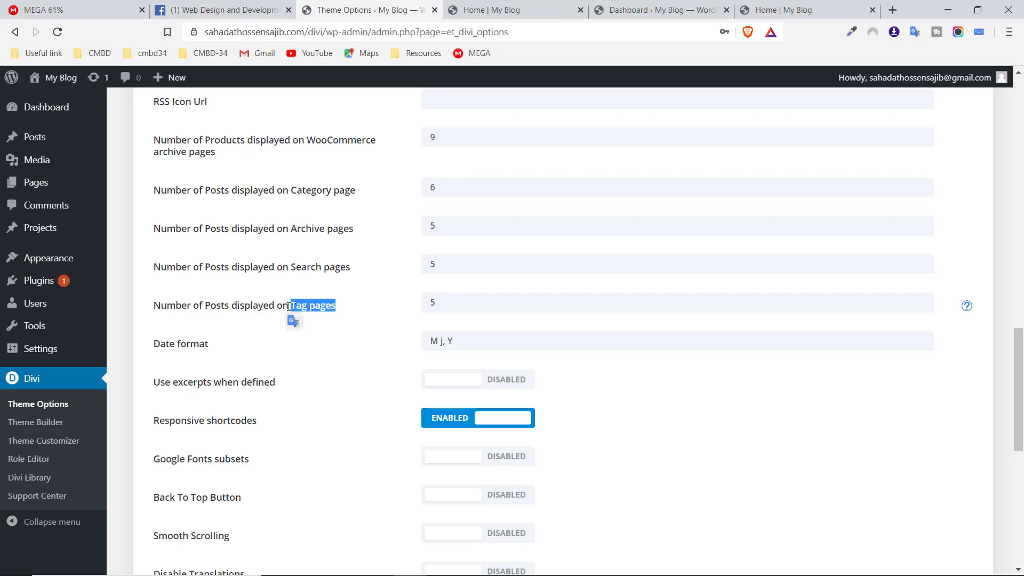
left_click(461, 304)
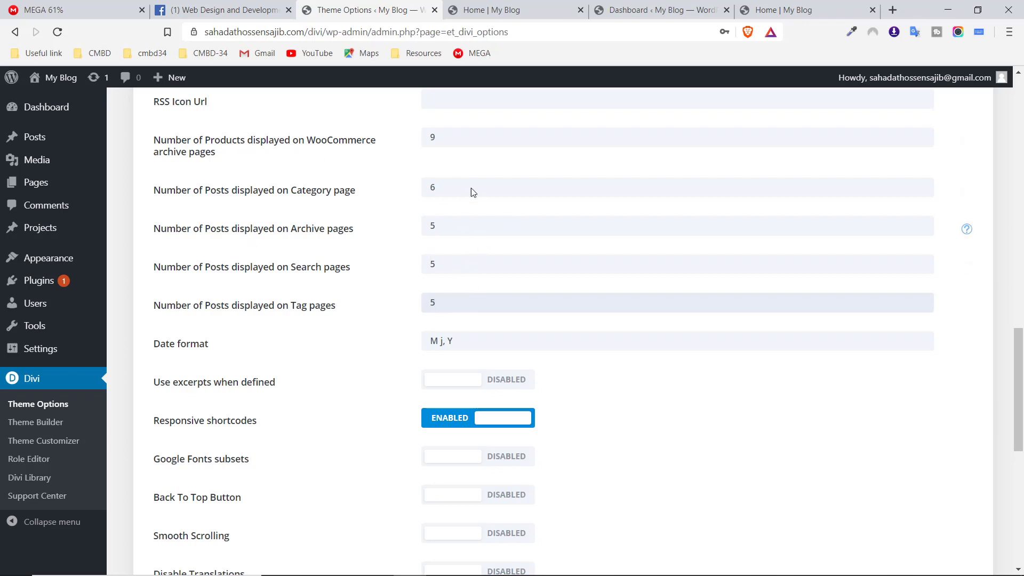
scroll(511, 246, "down", 1)
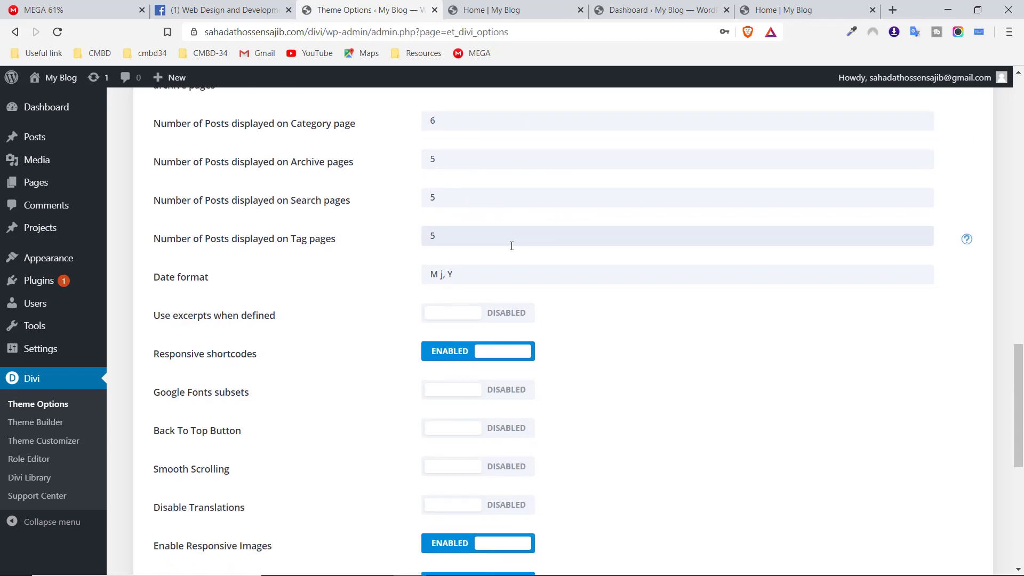
Examine the Date format option, open its help and follow the links to the WordPress article on formatting date and time
left_click(484, 277)
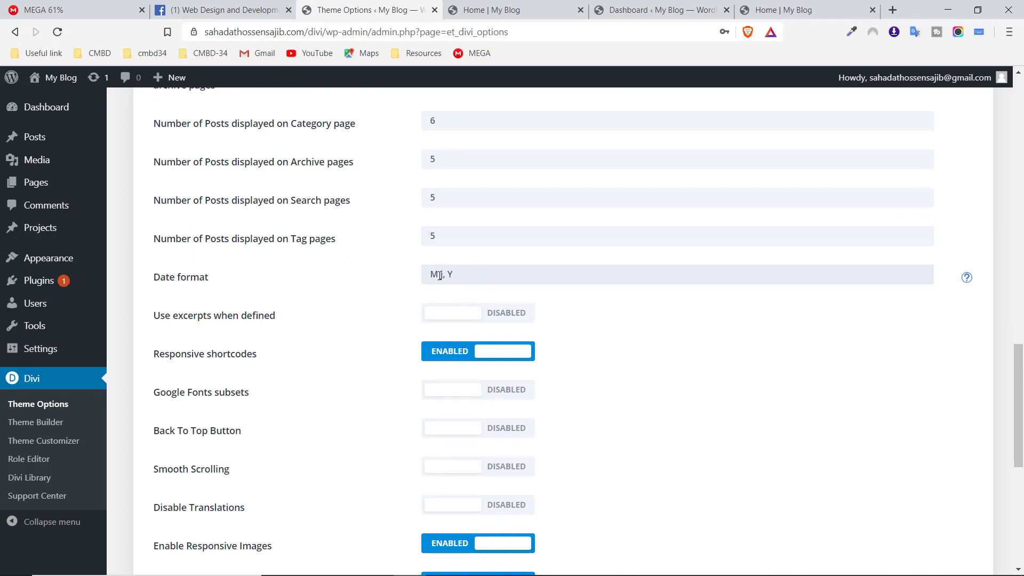
left_click_drag(438, 274, 431, 270)
left_click(423, 276)
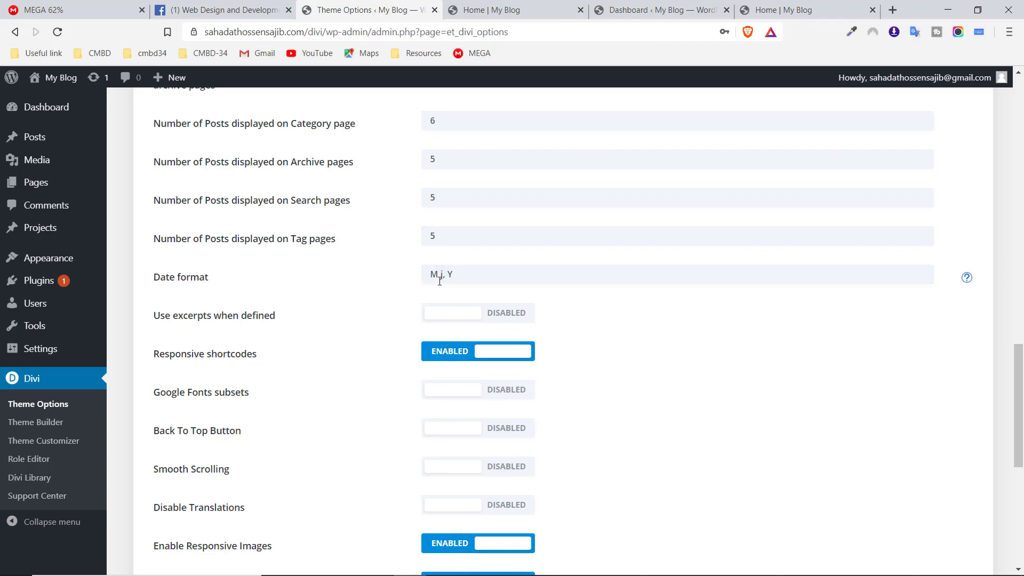
left_click(460, 274)
left_click(968, 280)
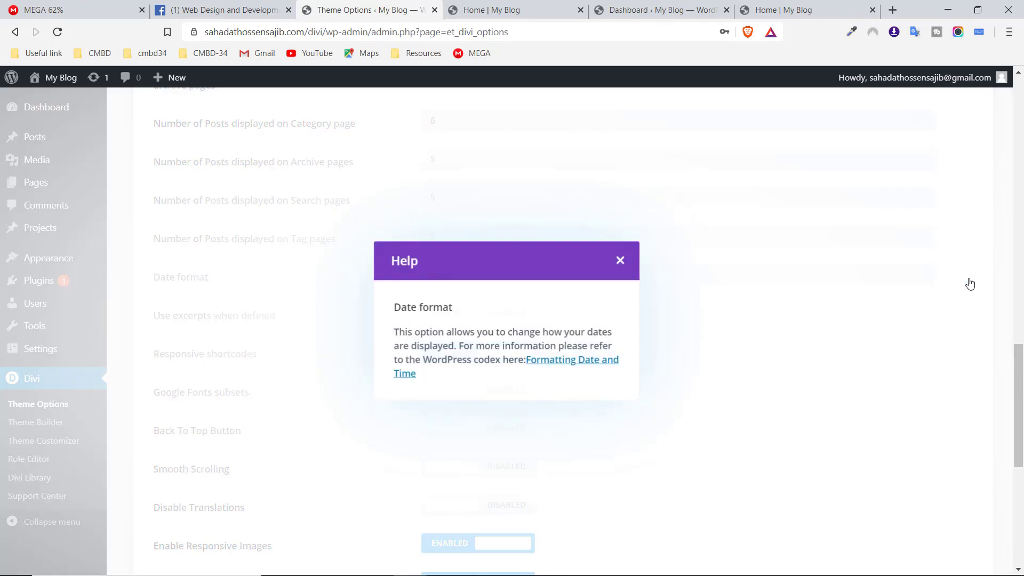
left_click(572, 364)
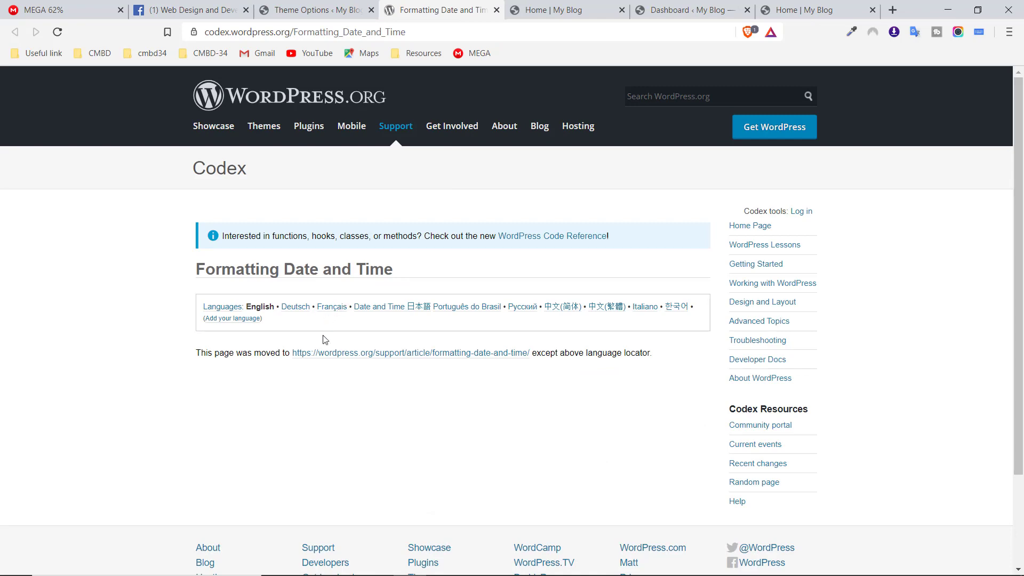
left_click(435, 356)
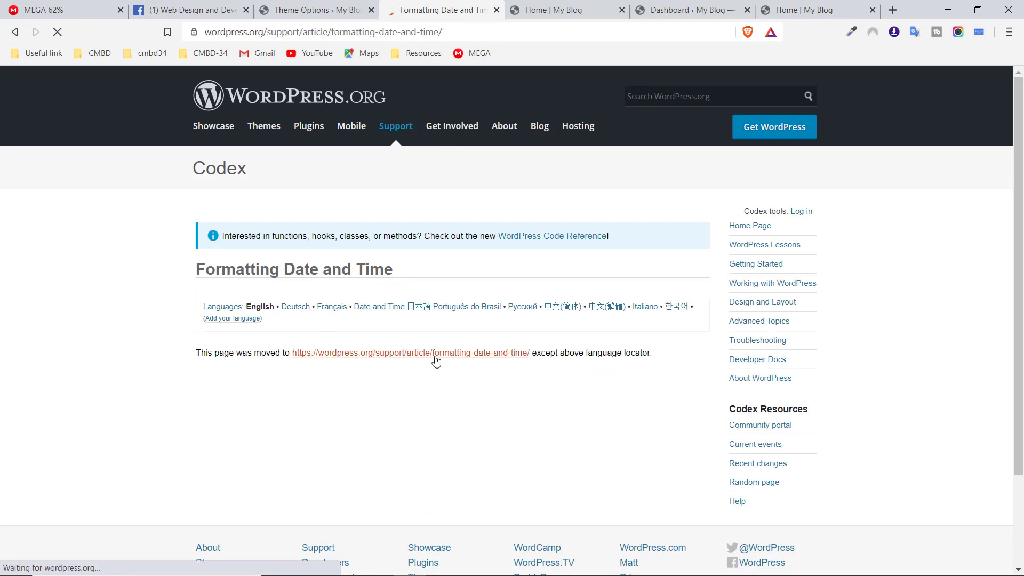
Examine the article's example format string "l, F j, Y" and the date it creates
scroll(427, 352, "down", 4)
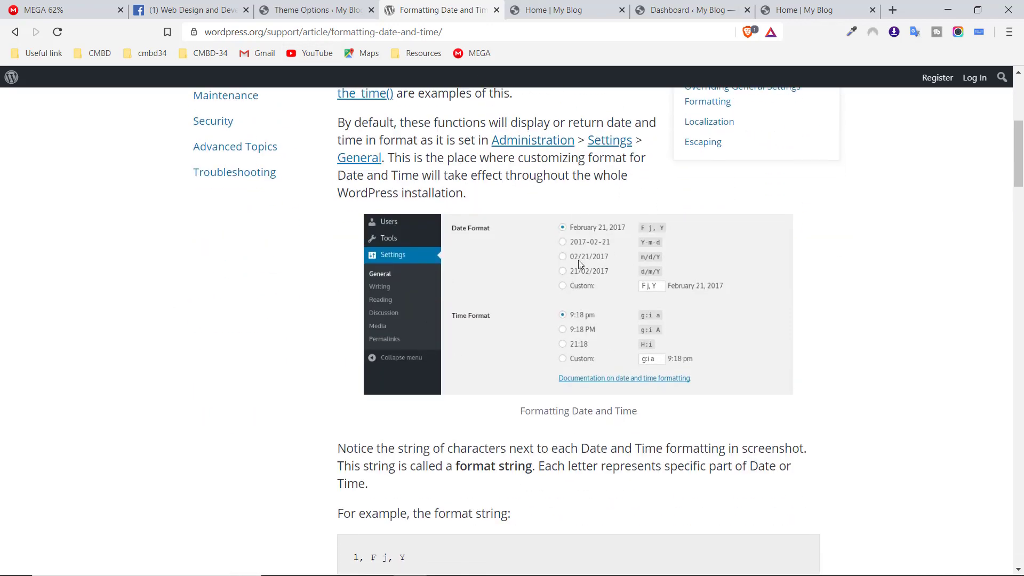
scroll(582, 250, "down", 6)
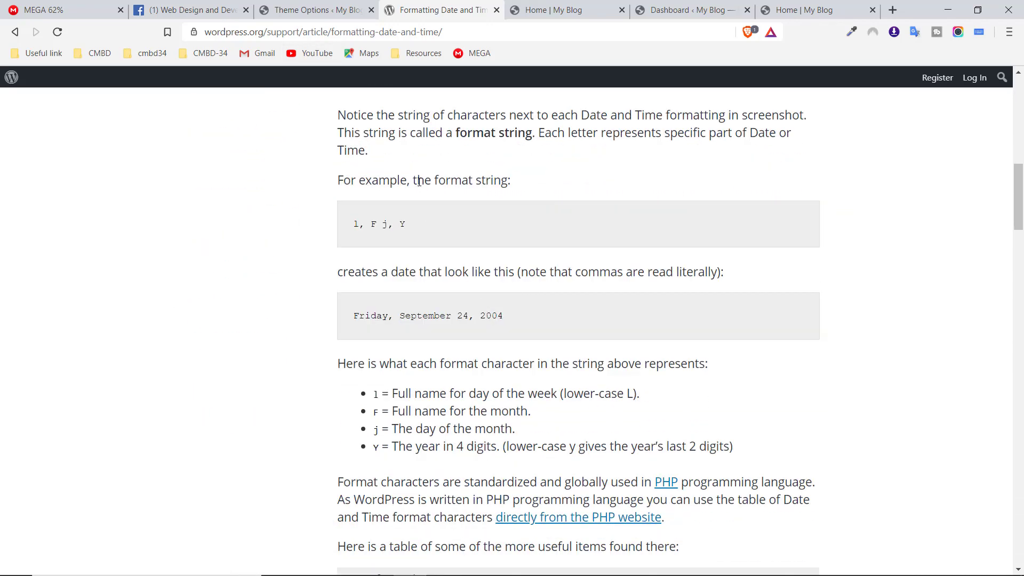
left_click_drag(352, 230, 459, 229)
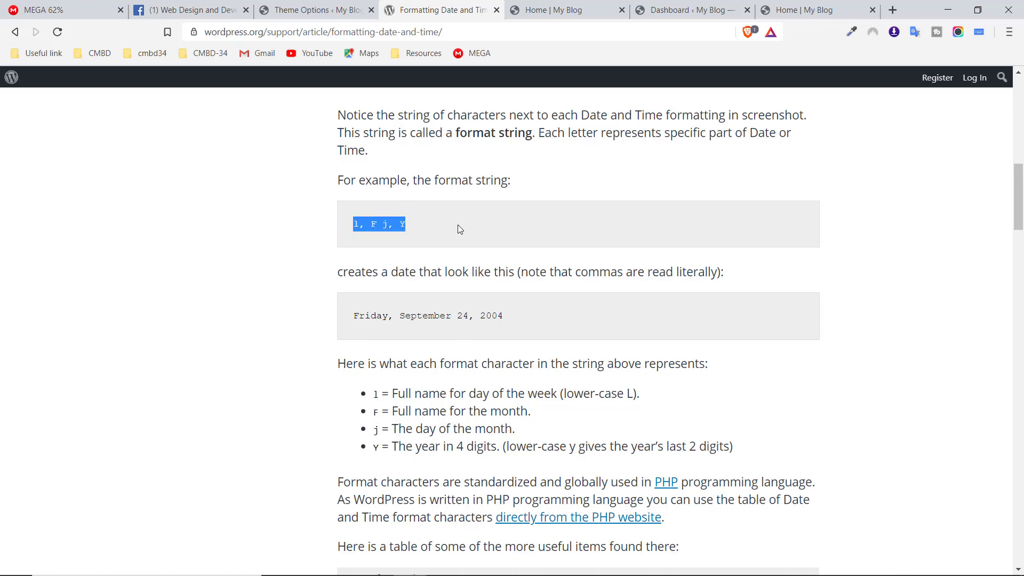
left_click(460, 230)
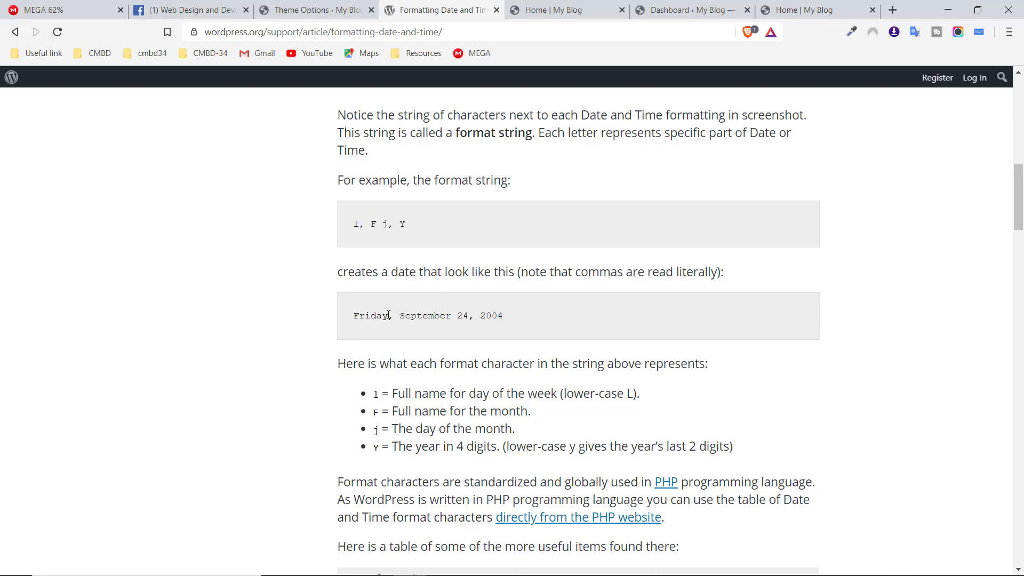
left_click_drag(388, 315, 452, 320)
scroll(523, 327, "down", 1)
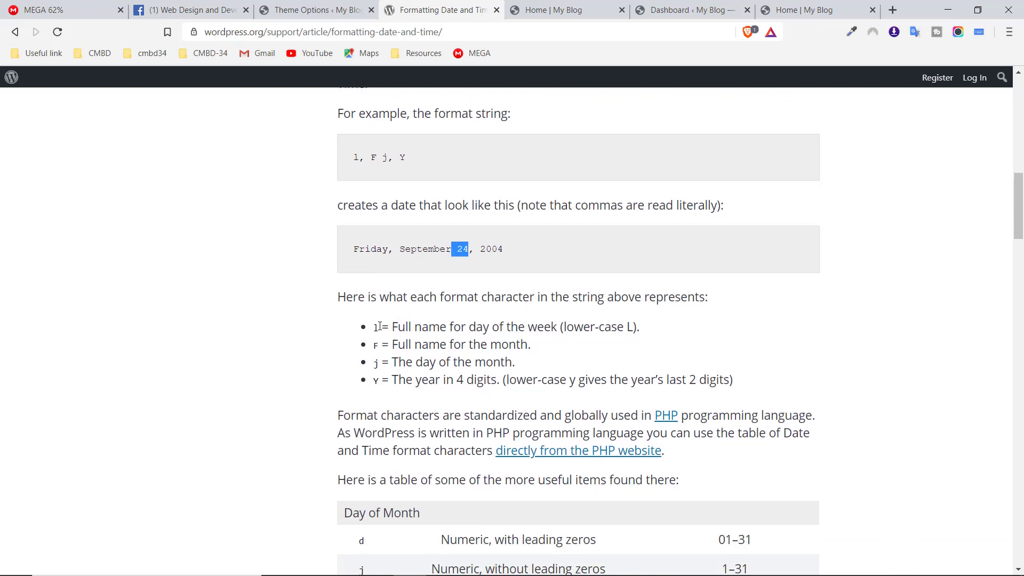
Read what the format characters l, F, j and Y represent and review the table of further date characters
left_click_drag(380, 326, 357, 323)
left_click_drag(449, 327, 504, 327)
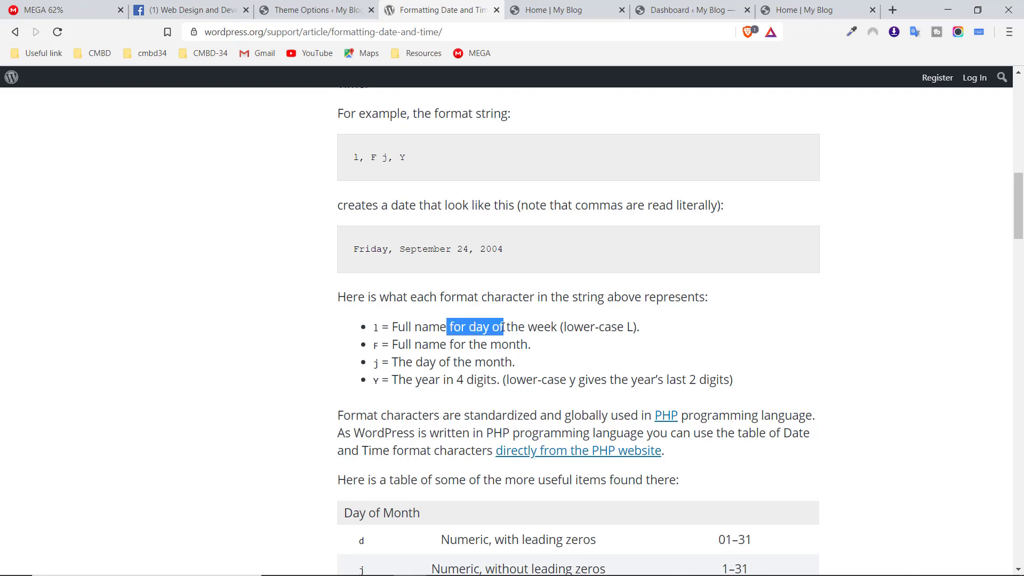
left_click(560, 327)
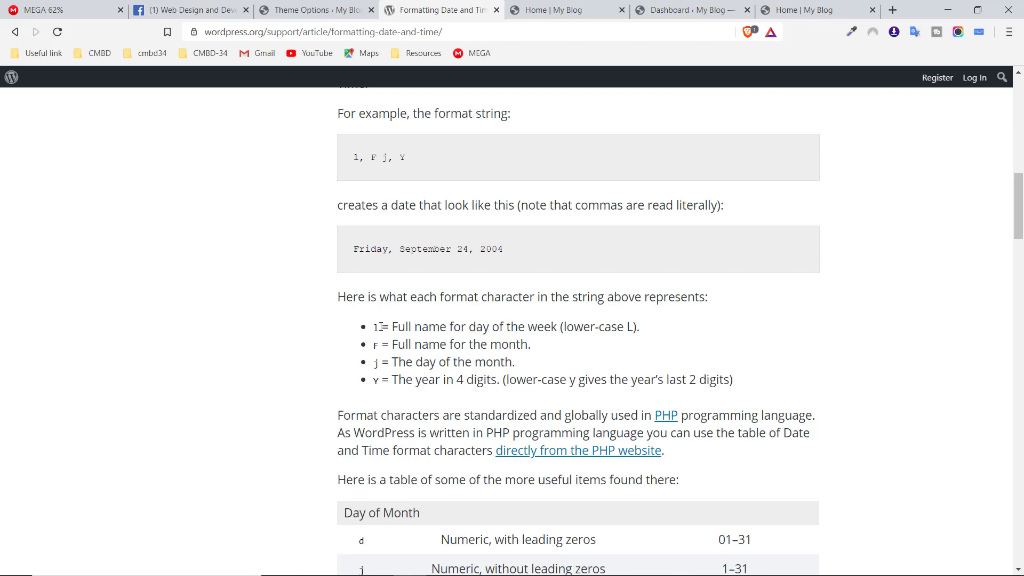
left_click_drag(381, 326, 363, 342)
double_click(536, 326)
left_click_drag(453, 343, 536, 347)
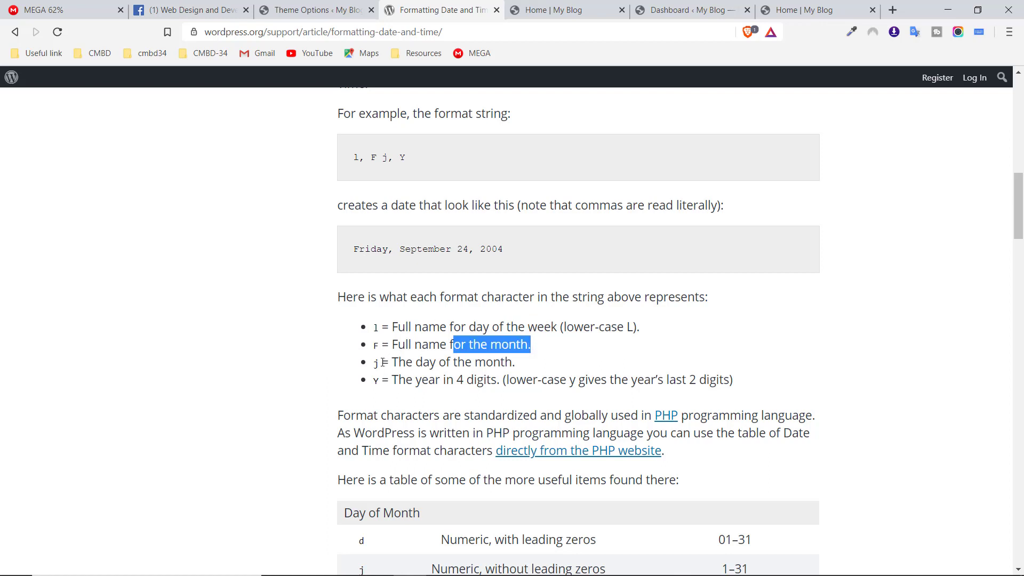
left_click_drag(383, 363, 536, 370)
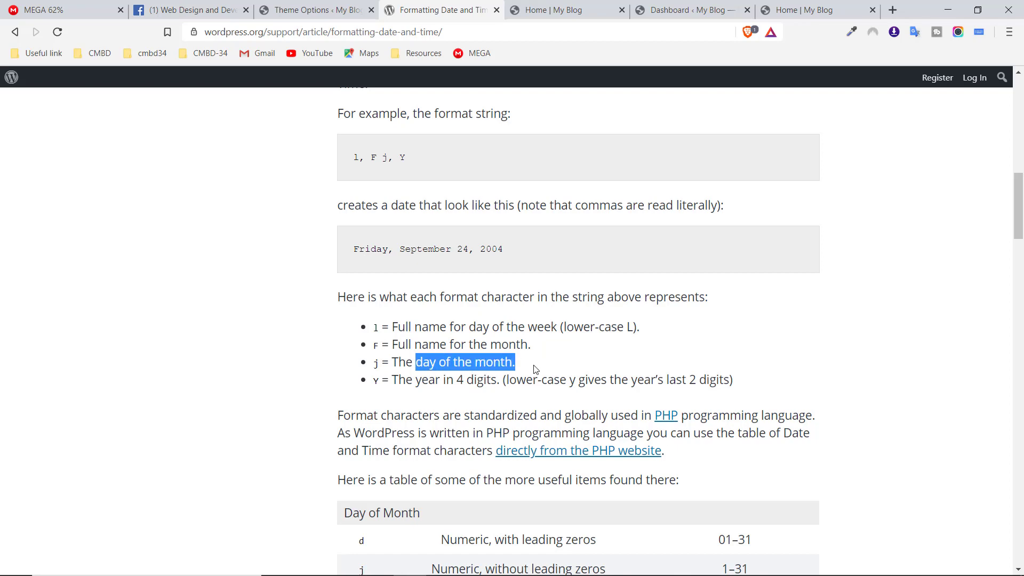
left_click_drag(377, 380, 372, 385)
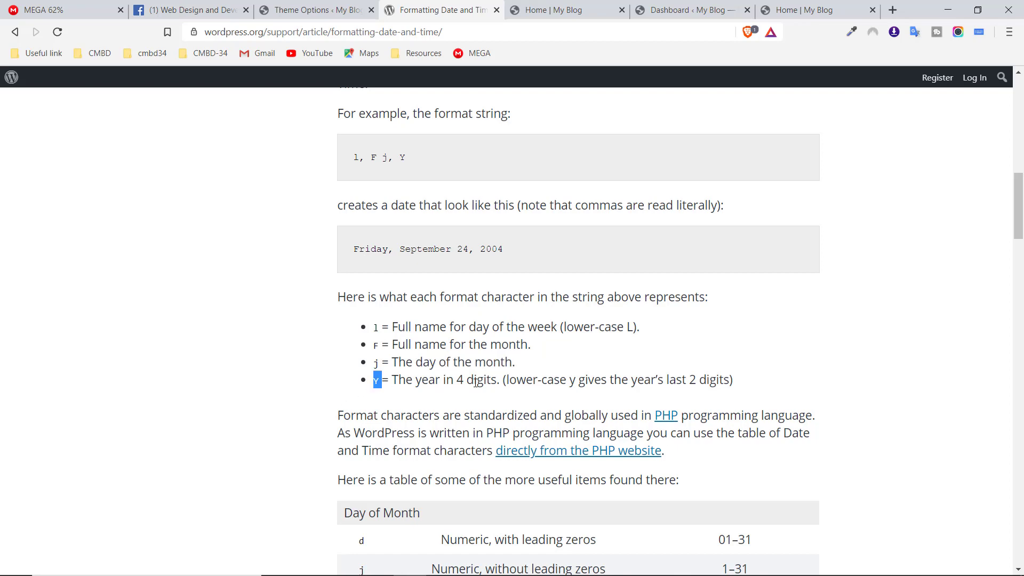
left_click_drag(567, 380, 475, 381)
left_click(560, 352)
scroll(561, 372, "down", 3)
scroll(561, 372, "down", 5)
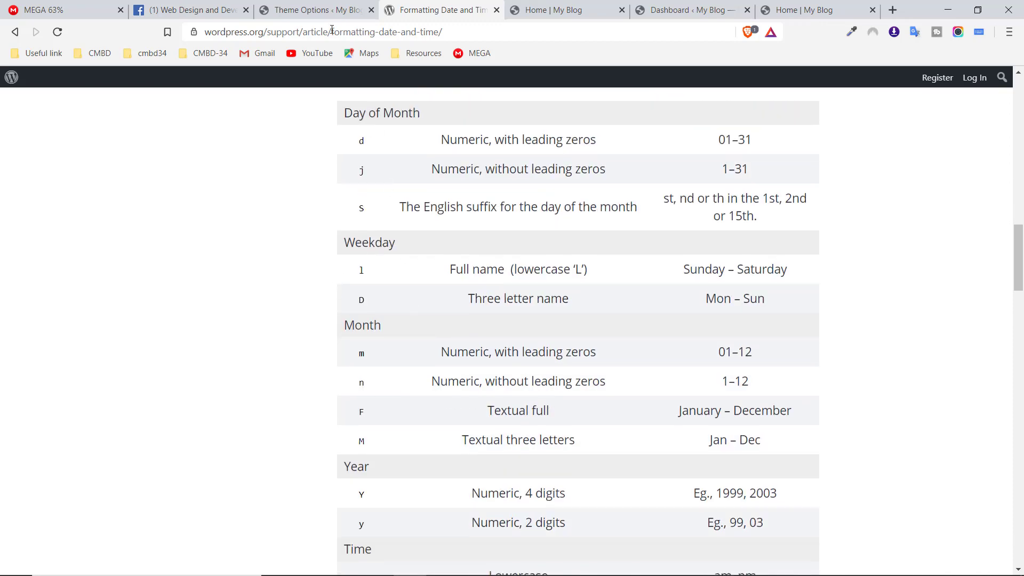
Return to the Divi theme options, close the Date format help and view the Use excerpts when defined option
left_click(301, 6)
left_click(621, 260)
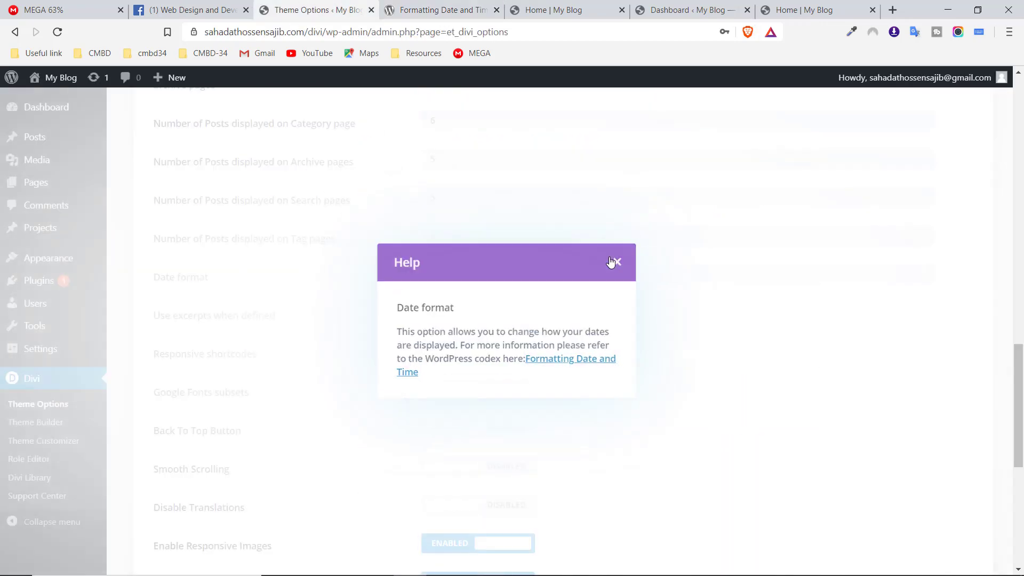
scroll(403, 265, "down", 1)
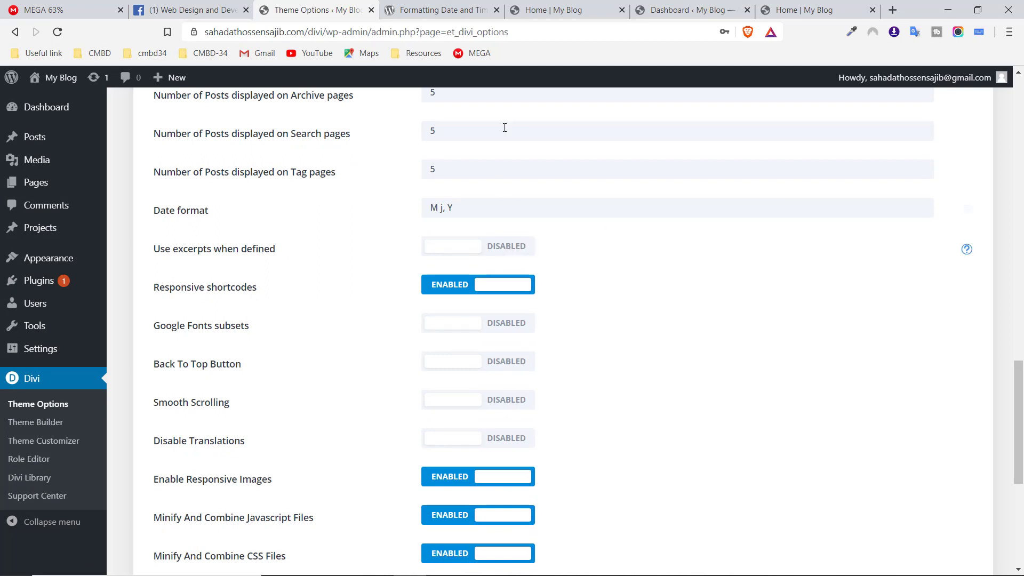
Switch to the WordPress dashboard and open the Test post for editing from the list of posts
left_click(552, 10)
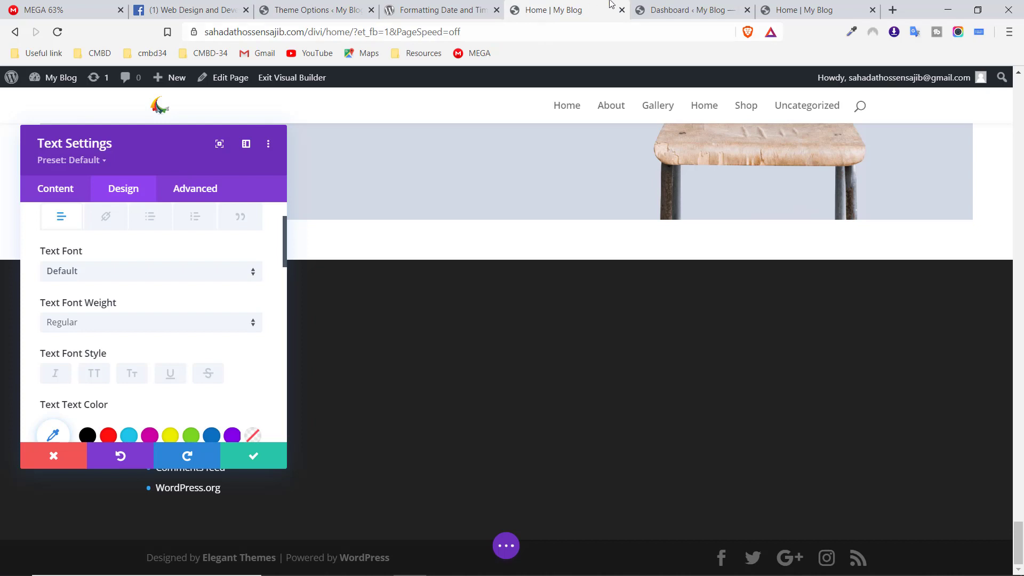
left_click(667, 10)
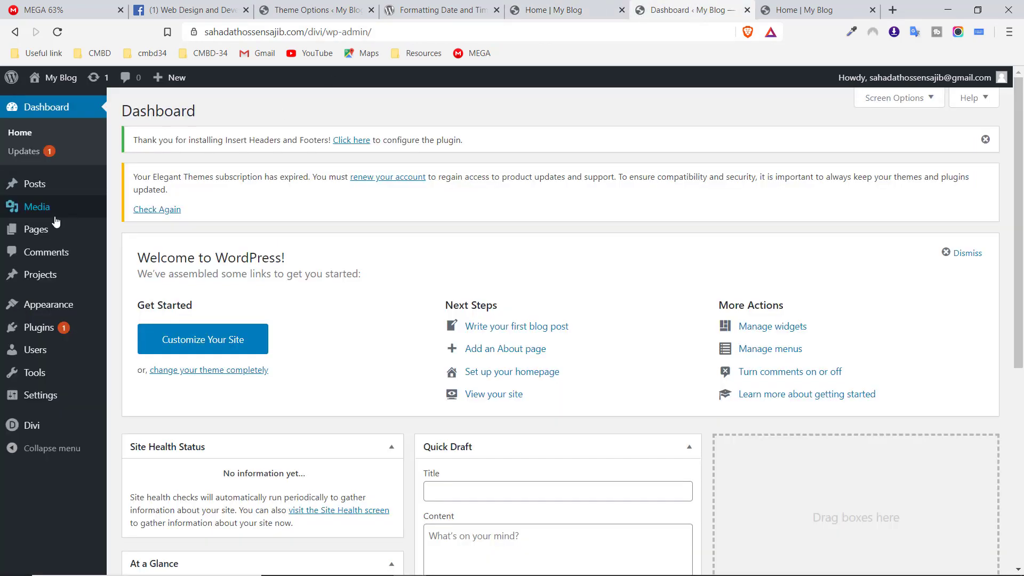
left_click(41, 184)
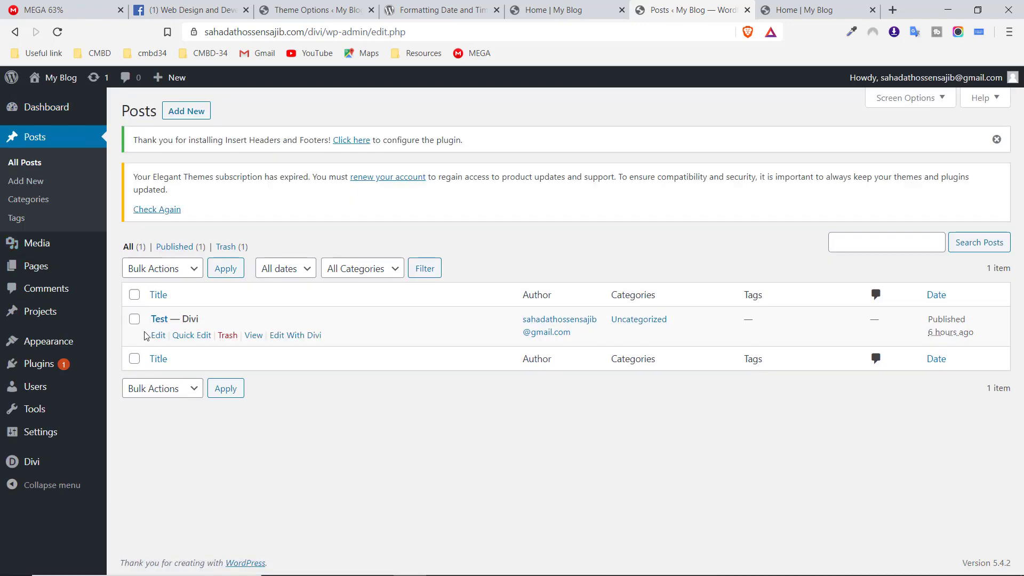
left_click(158, 337)
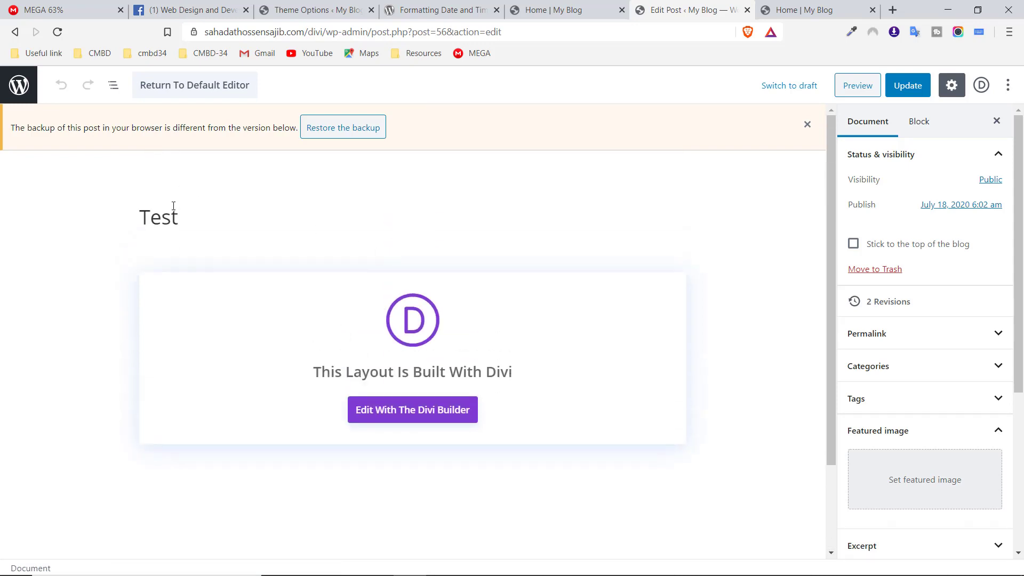
Return the Test post to the default editor and add empty paragraphs below the text "asfsfafasfa"
left_click(201, 91)
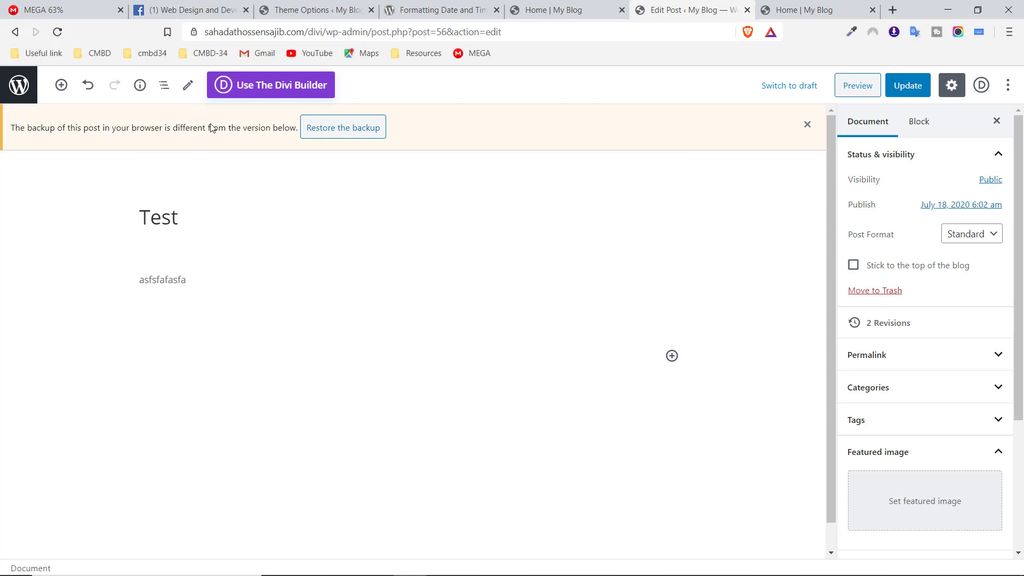
left_click(210, 275)
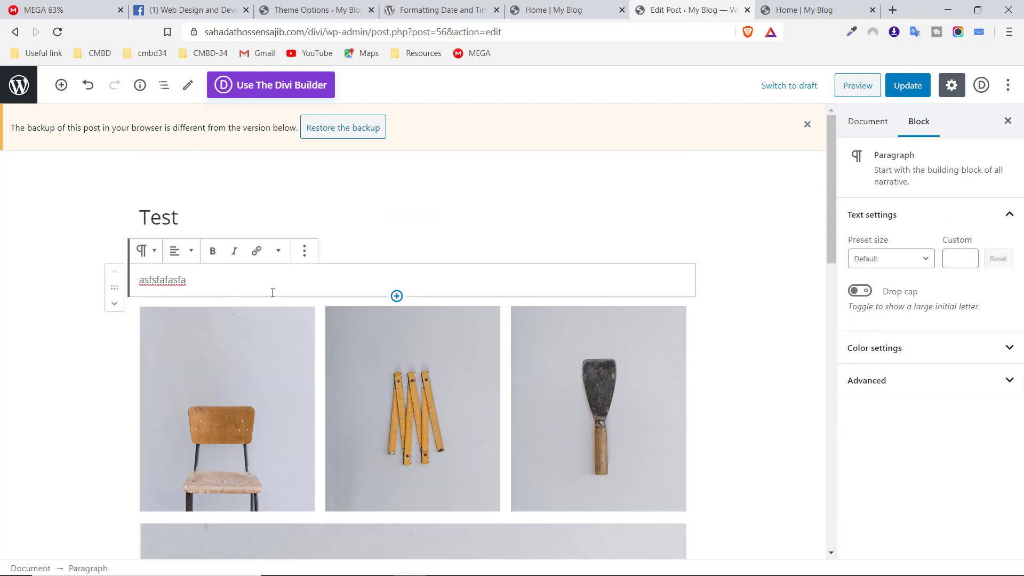
key("Return")
key("Return")
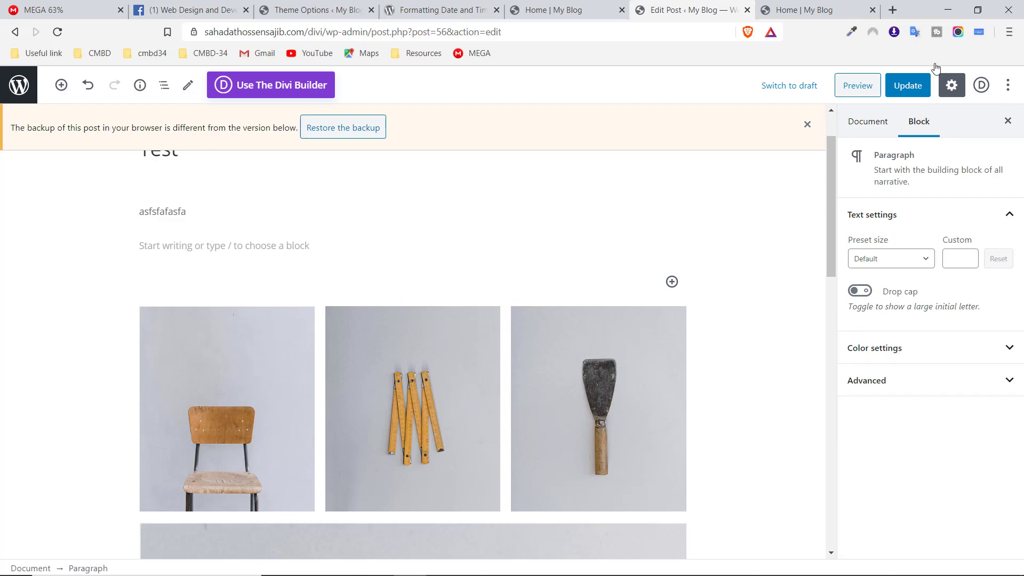
Search Google for "lorem ipsum" in a new browser tab
left_click(893, 10)
type("l")
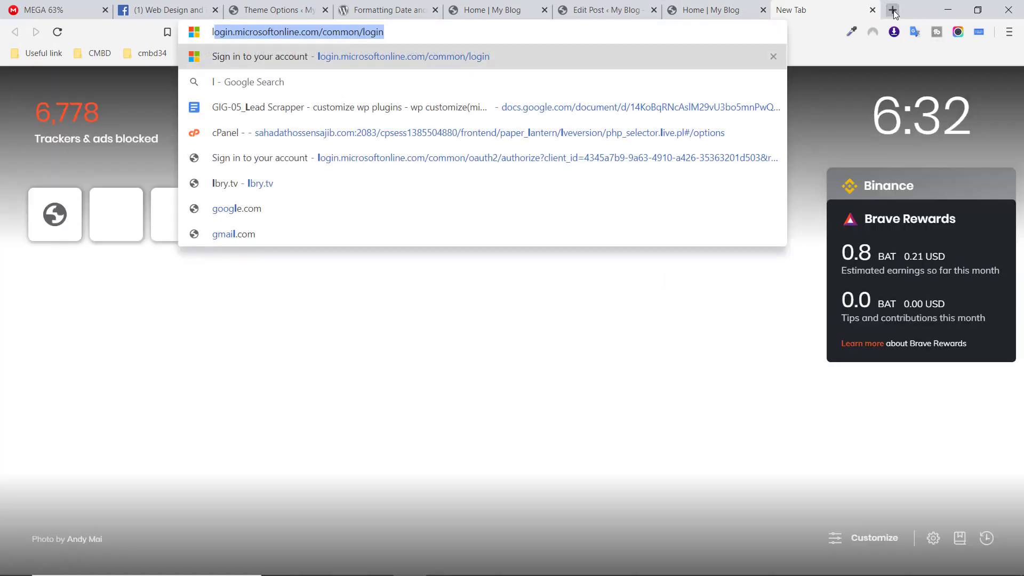
type("orem i")
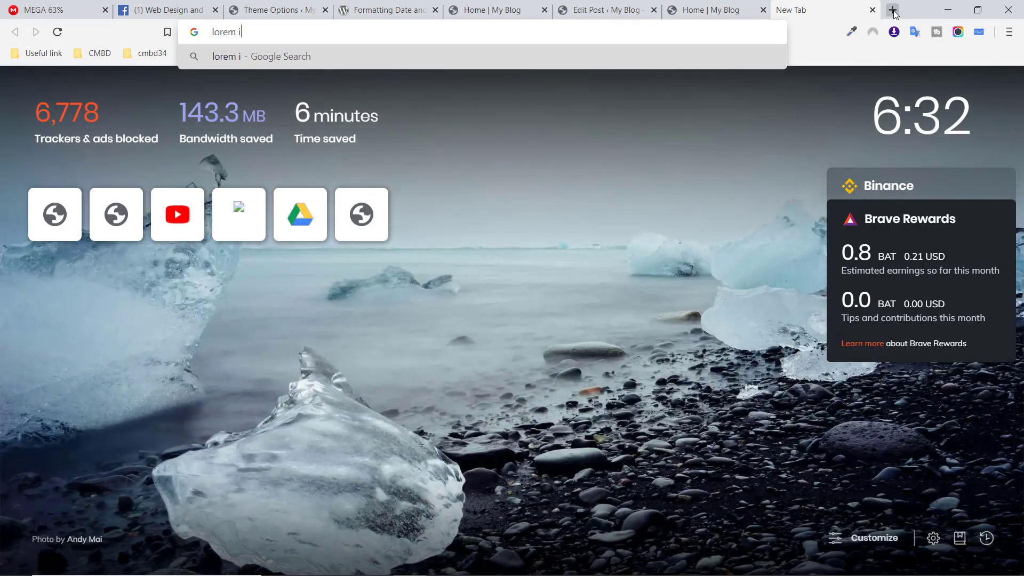
type("psum")
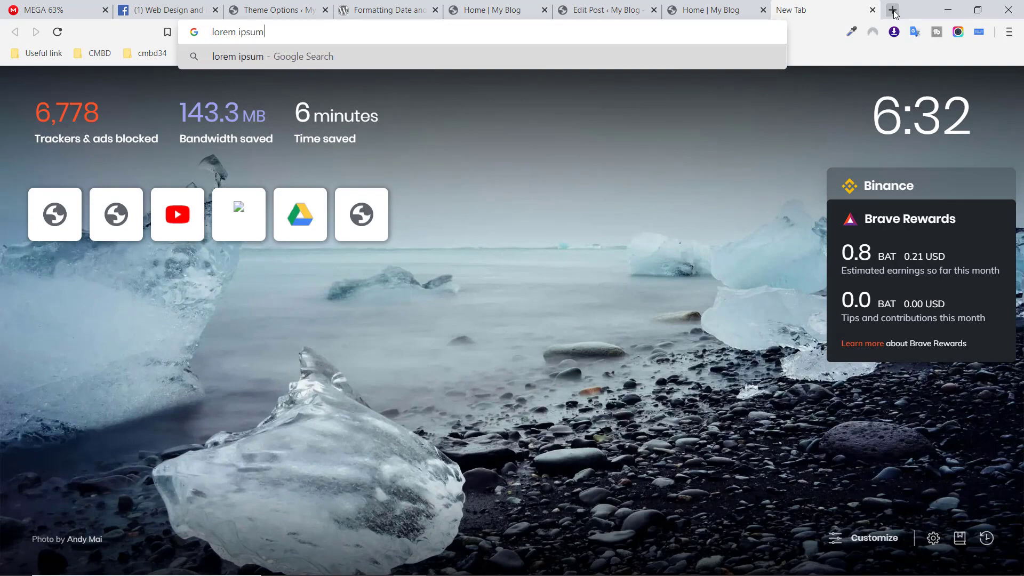
key("Return")
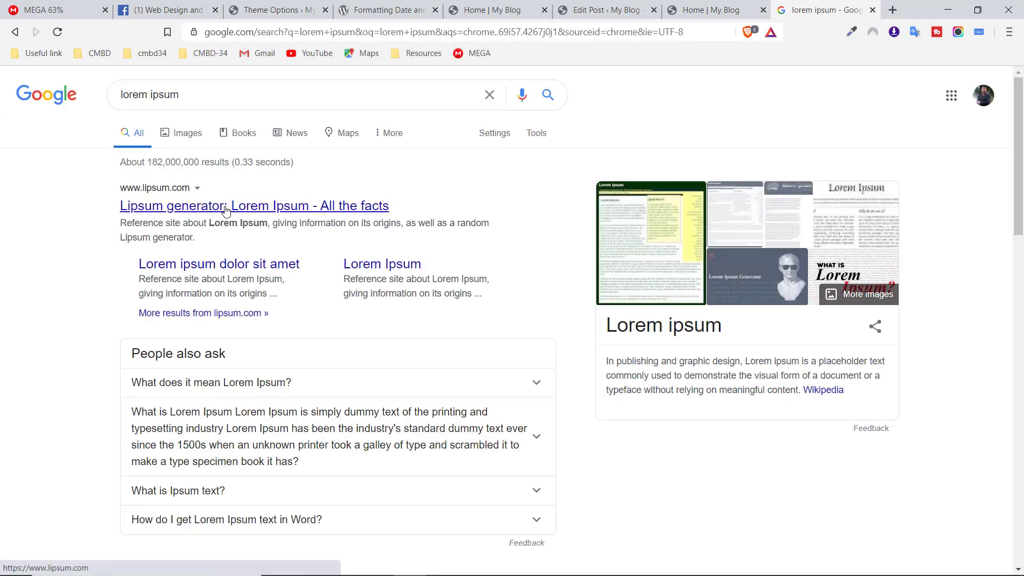
Open the lipsum.com site and copy its text from the "What is Lorem Ipsum?" paragraph through the first "Where does it come from?" paragraph
left_click(226, 209)
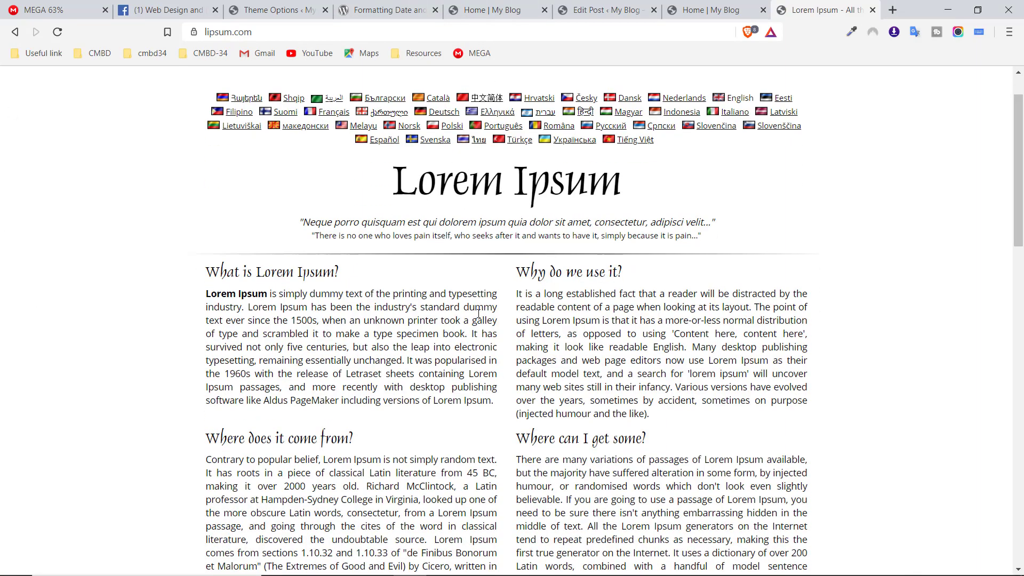
scroll(234, 235, "down", 3)
left_click_drag(206, 215, 476, 532)
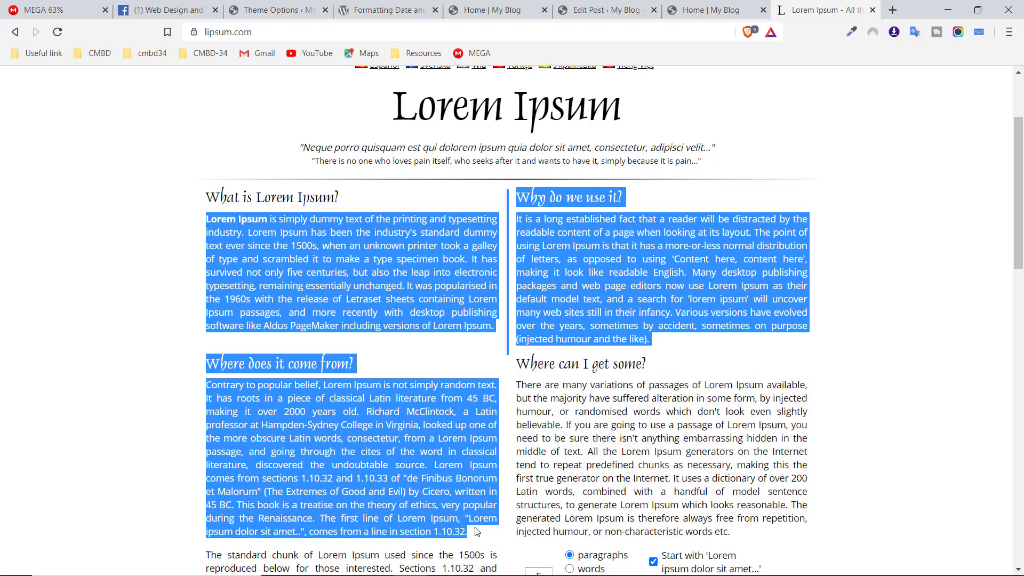
Paste the copied Lorem Ipsum text into the empty paragraph above the gallery in the Test post and update the post
left_click(278, 7)
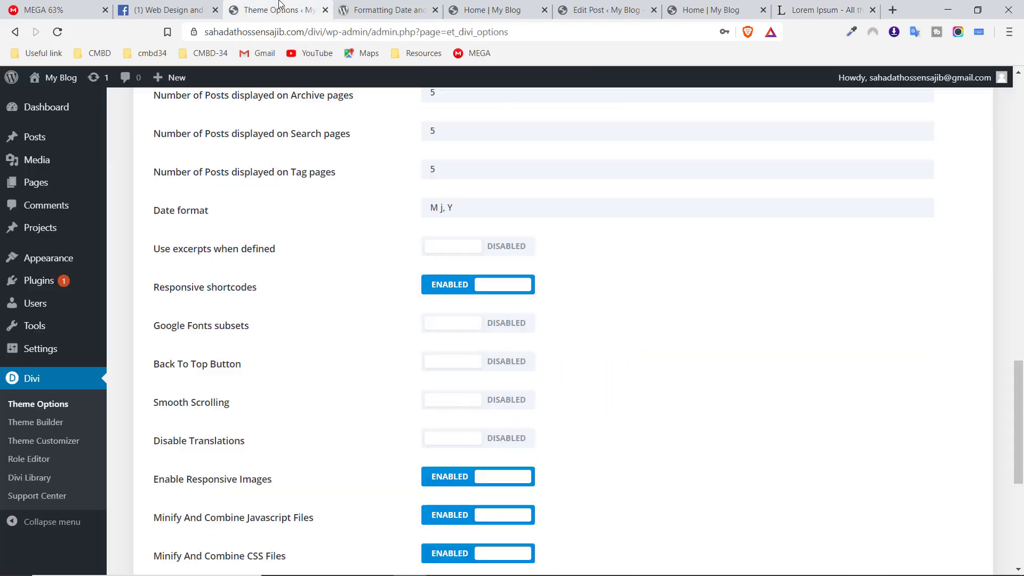
left_click(488, 9)
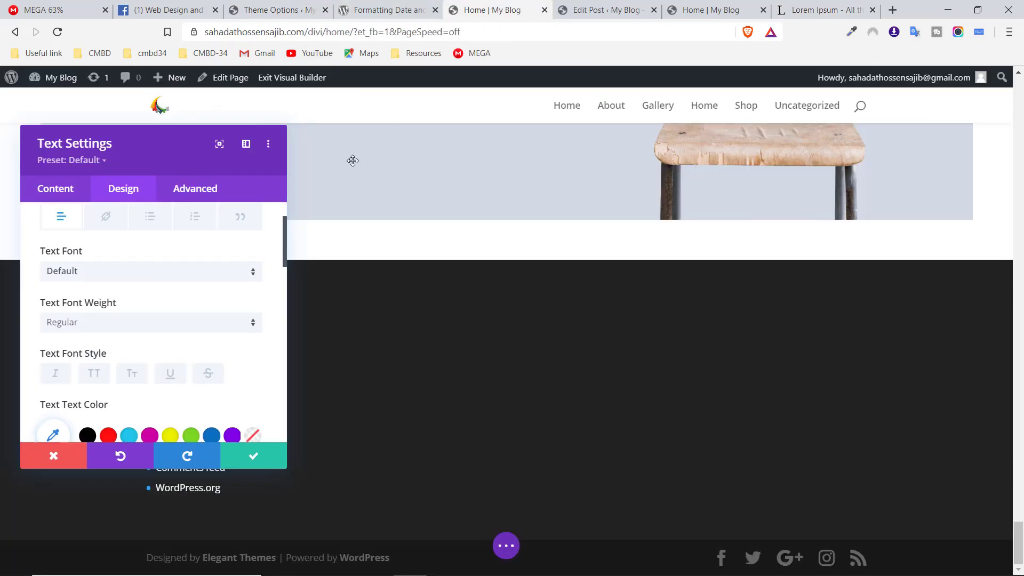
left_click(603, 10)
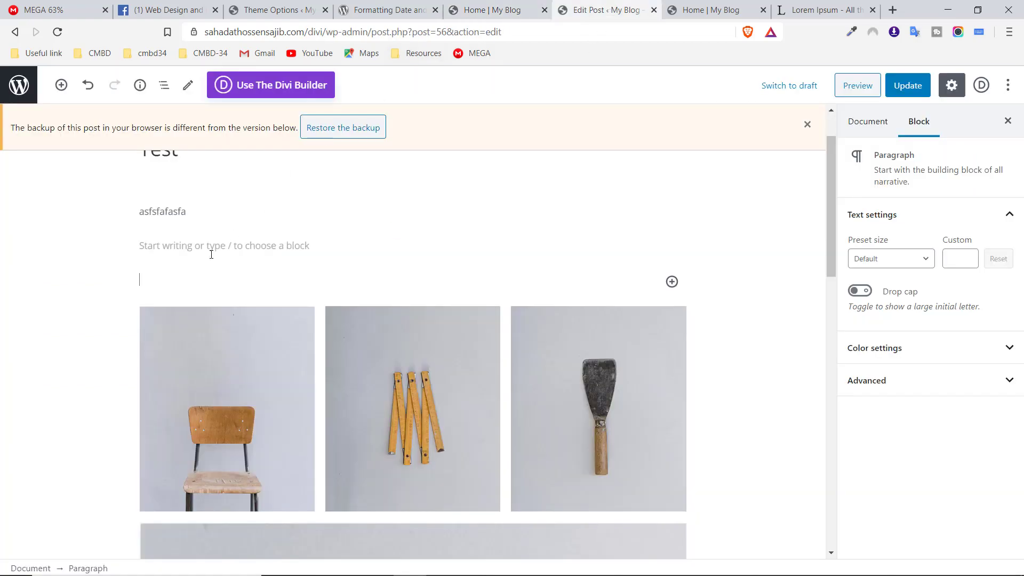
key("ctrl+v")
scroll(437, 302, "up", 5)
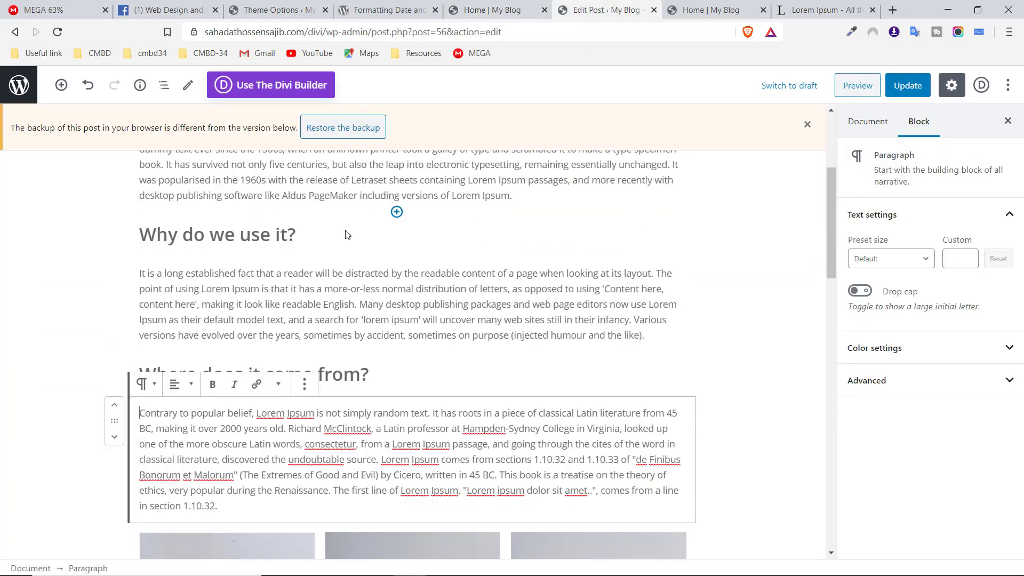
scroll(437, 302, "up", 2)
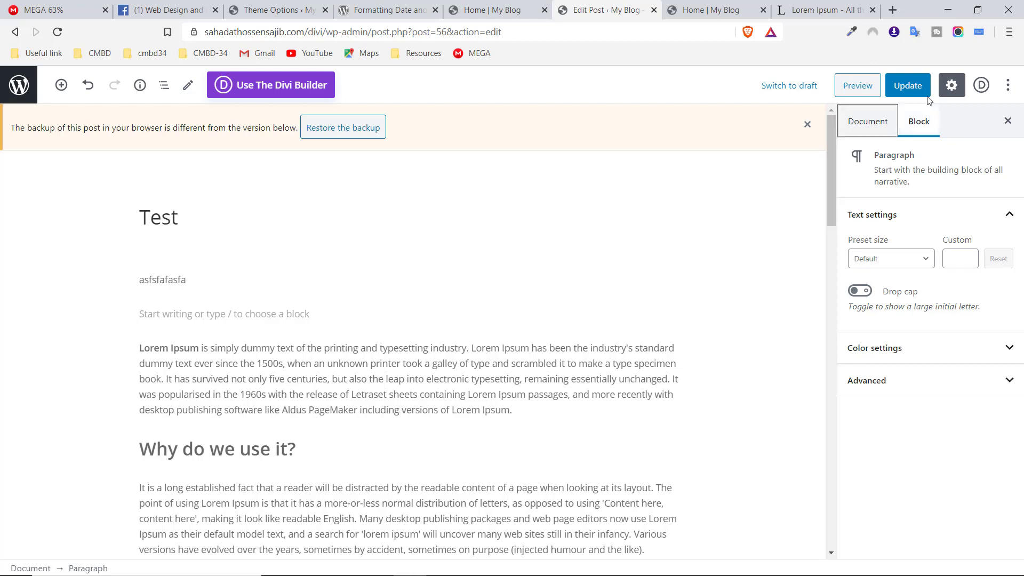
left_click(908, 85)
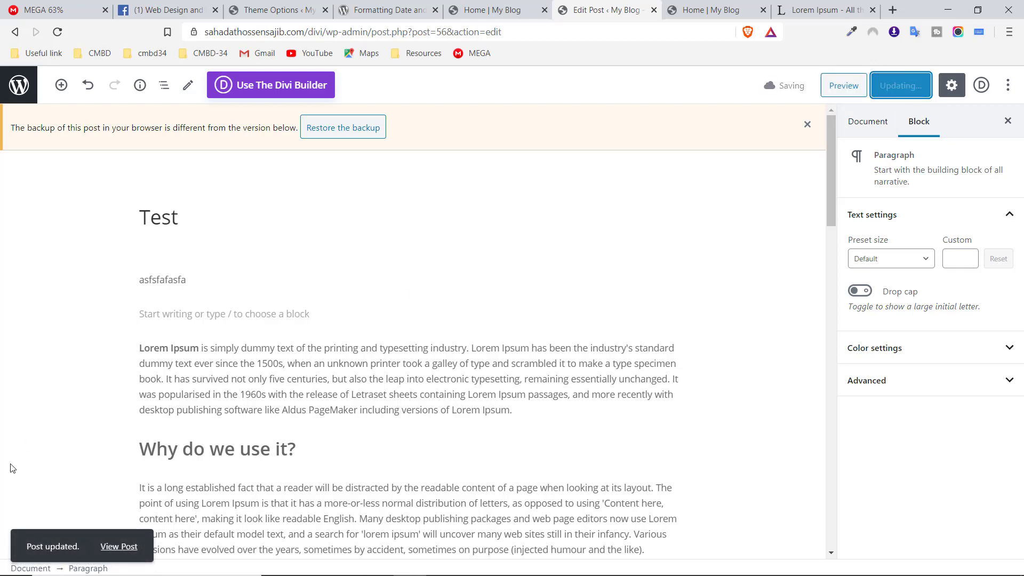
Open the published Test post in a new browser tab and look through its text and images
right_click(117, 546)
left_click(203, 410)
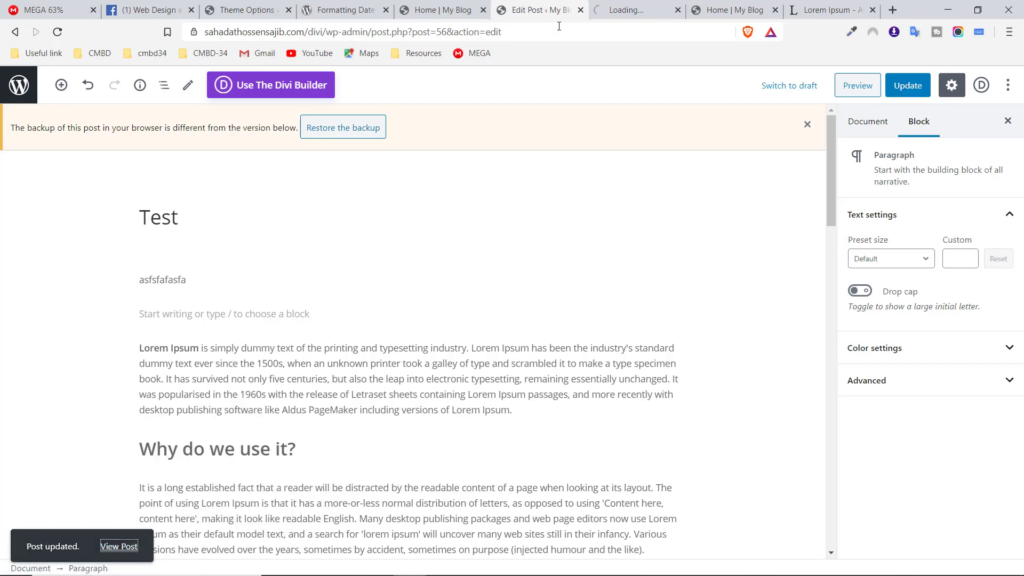
left_click(617, 9)
scroll(385, 277, "down", 15)
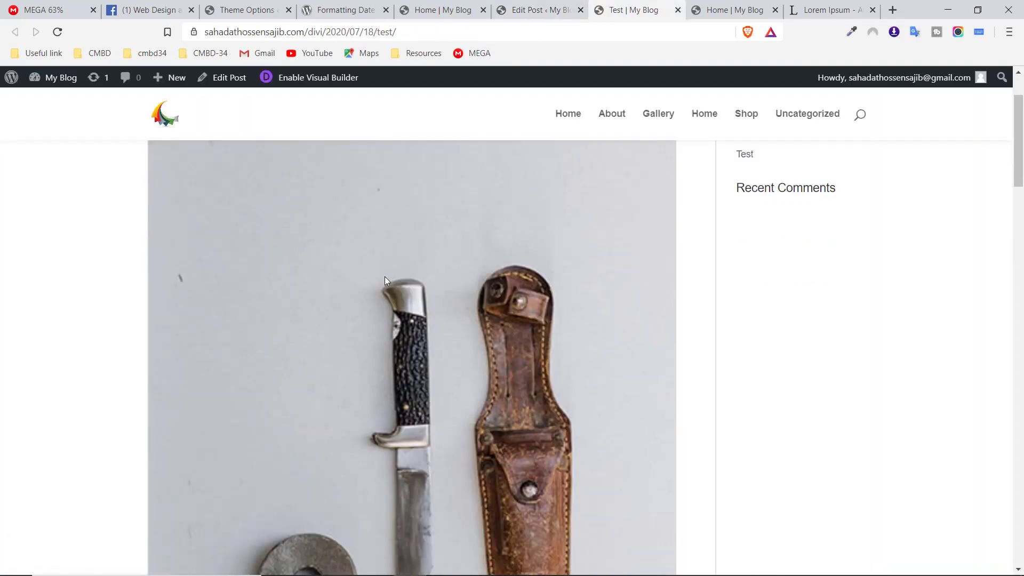
scroll(351, 290, "down", 5)
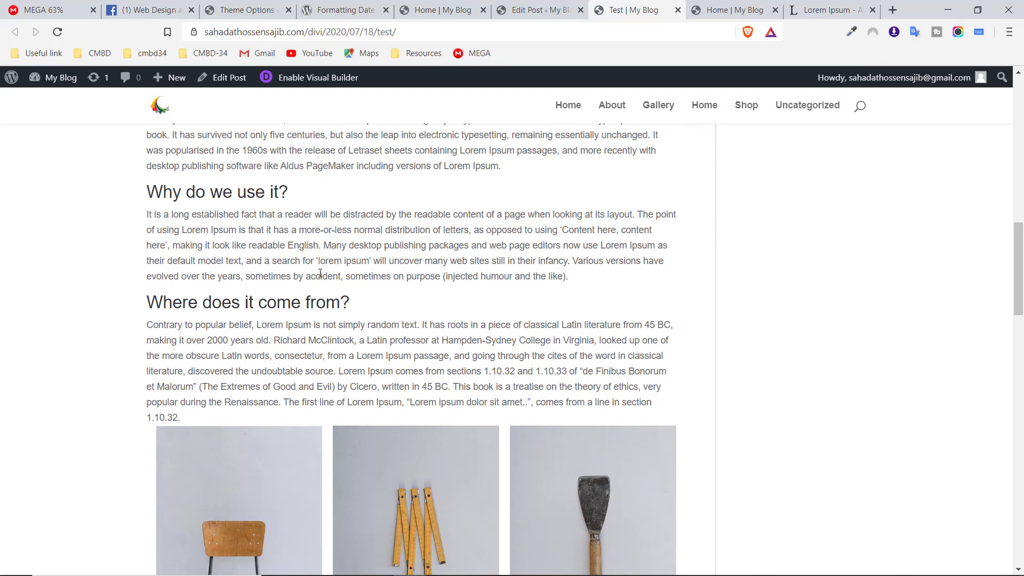
Reload the site's Home page and examine the preview text of the Test post in the Our Blog section
left_click(718, 8)
scroll(595, 190, "up", 5)
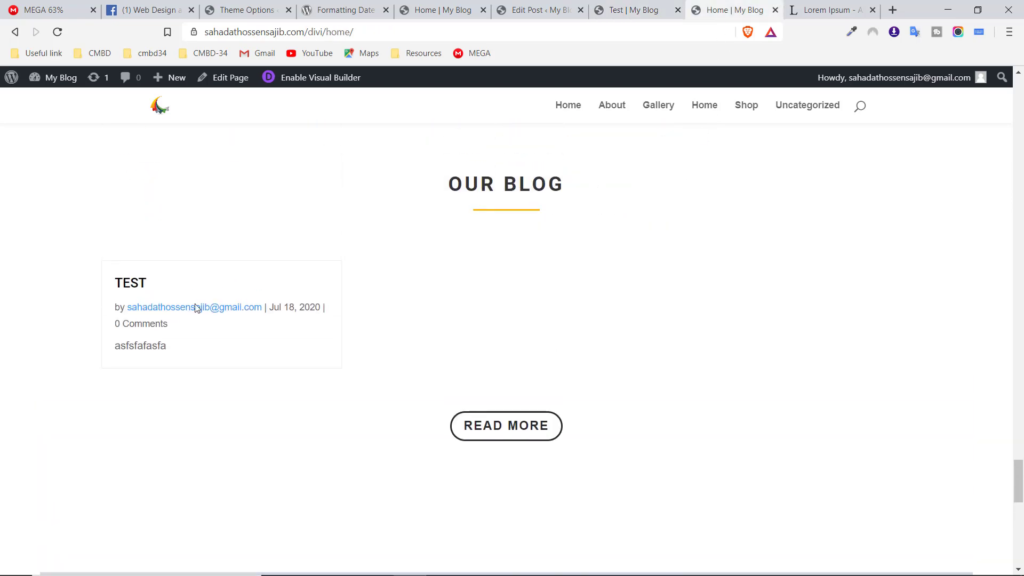
left_click(57, 33)
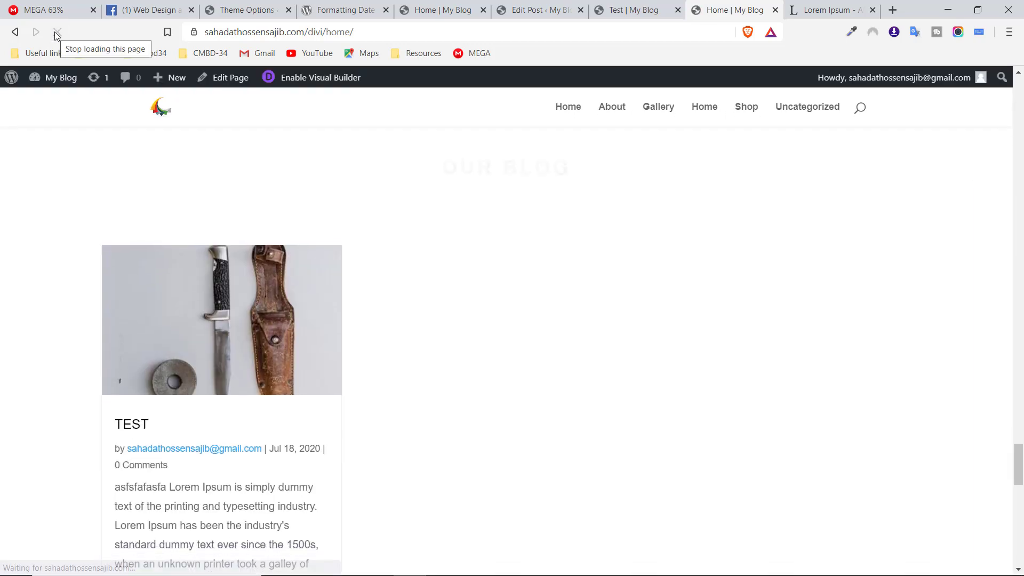
scroll(479, 279, "down", 2)
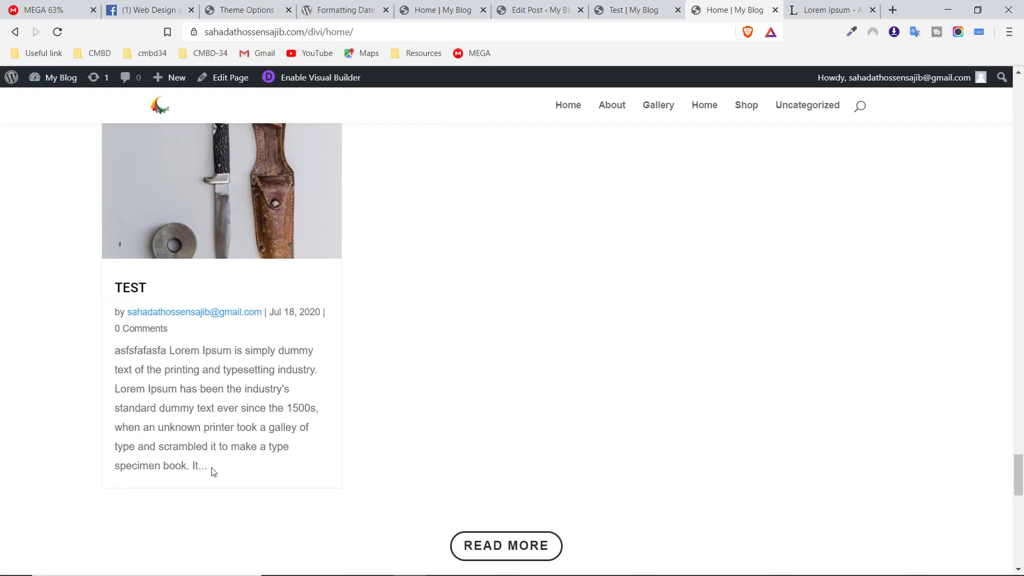
left_click_drag(208, 468, 113, 355)
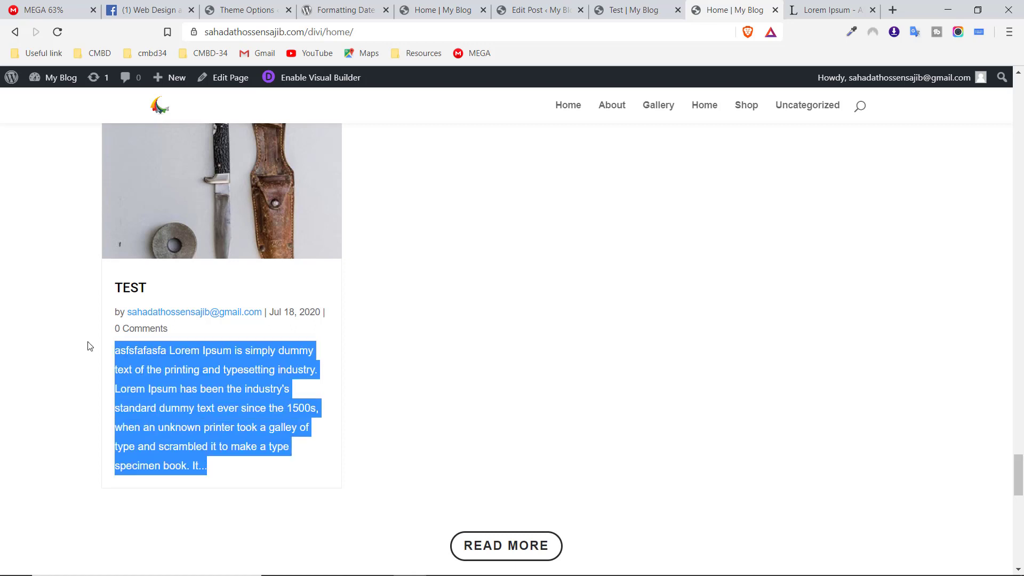
left_click(89, 344)
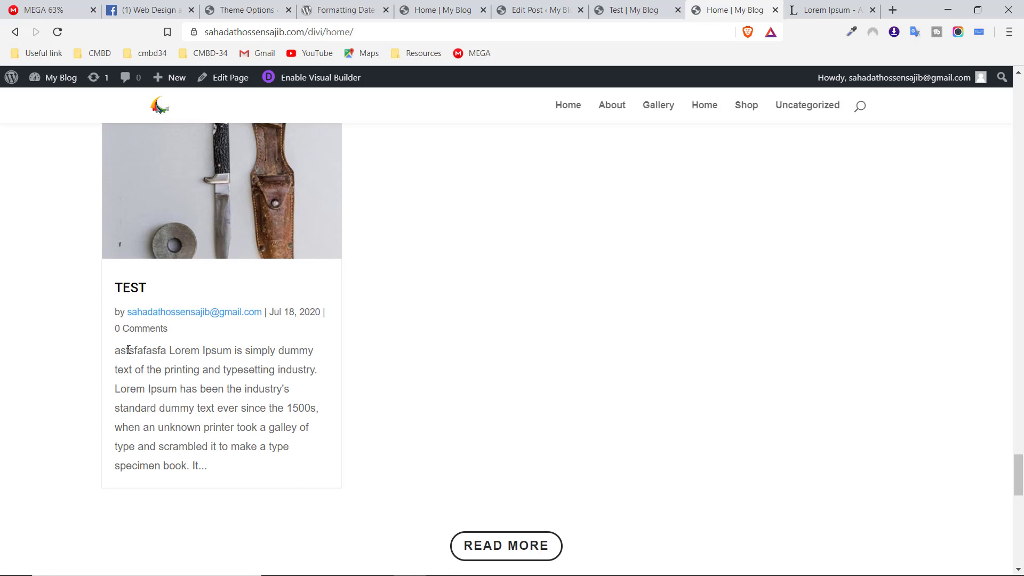
left_click_drag(116, 354, 176, 426)
left_click(244, 439)
Return to the Divi theme options and enable Use excerpts when defined
left_click(435, 10)
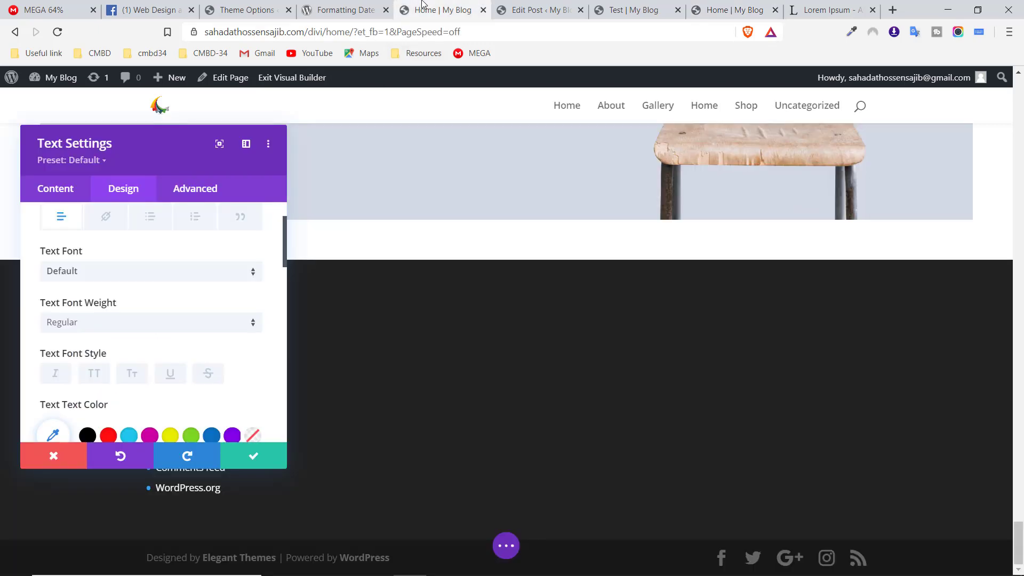
left_click(248, 6)
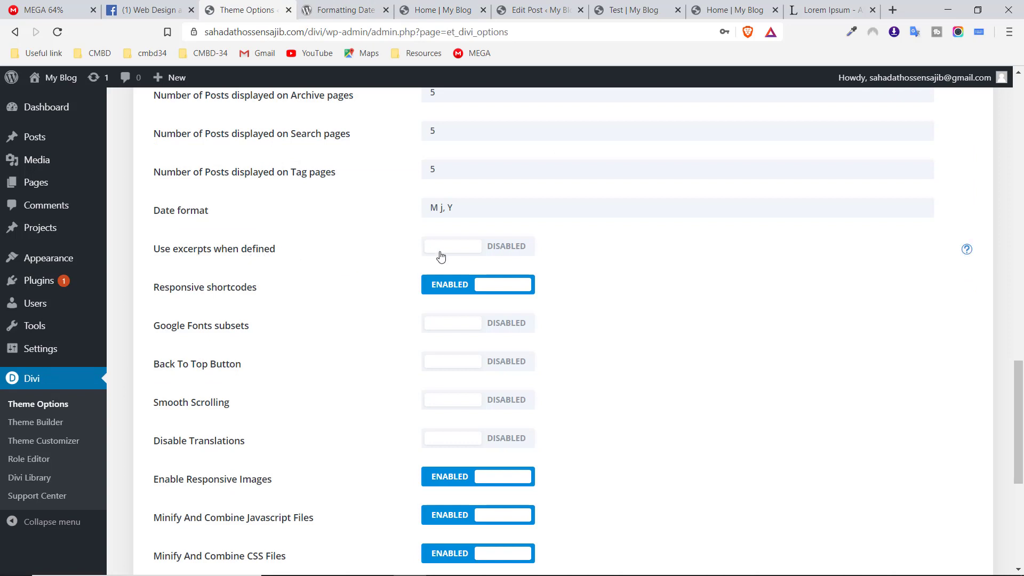
left_click(491, 251)
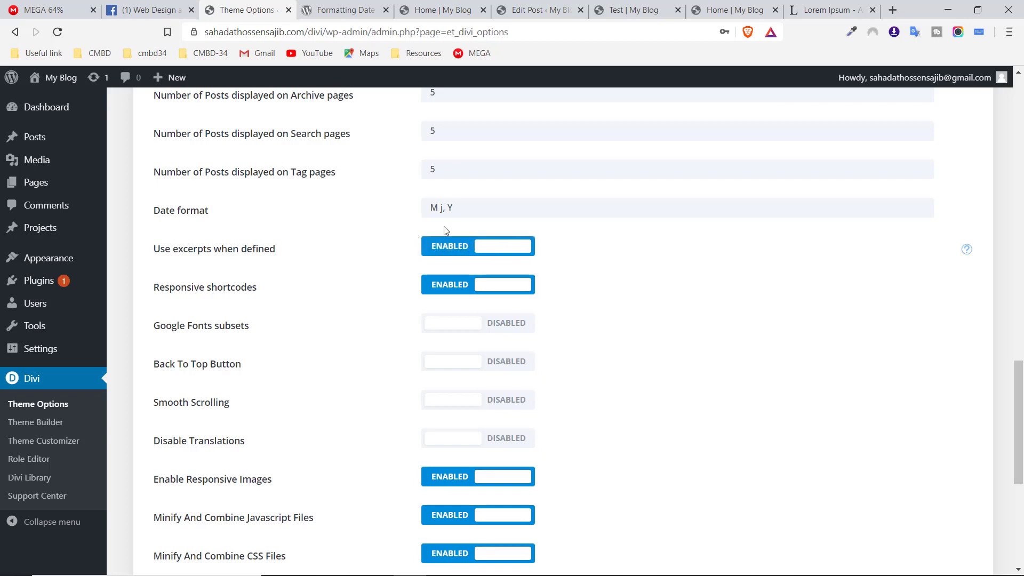
Return to the Test post editor and open the Excerpt field in the document settings for writing
left_click(537, 10)
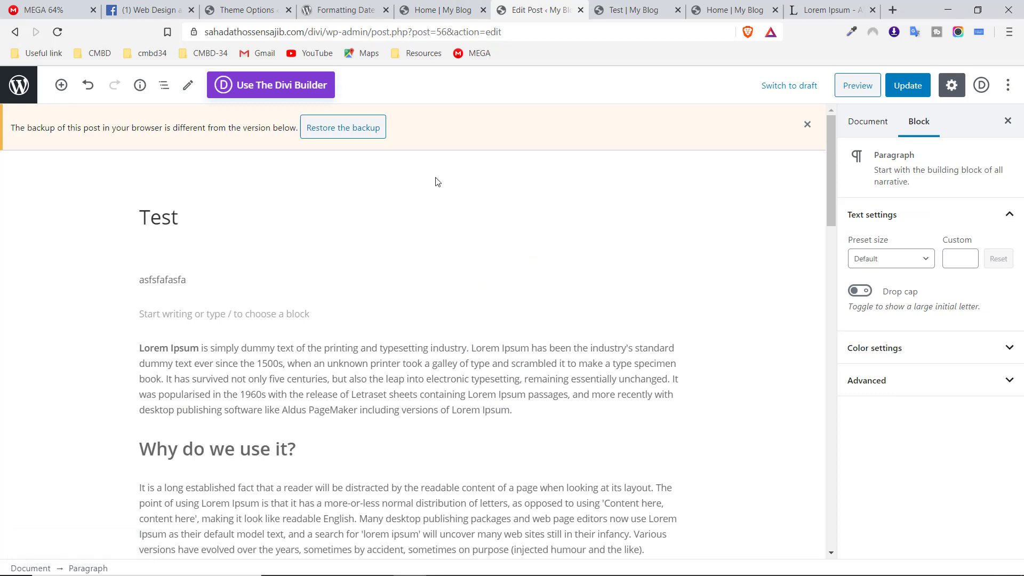
scroll(420, 223, "down", 20)
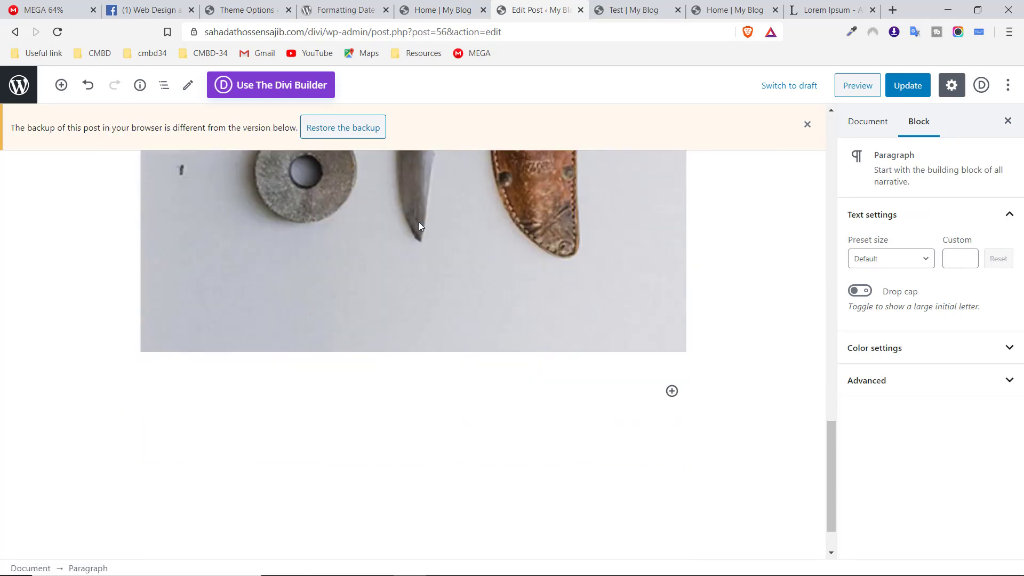
left_click(859, 123)
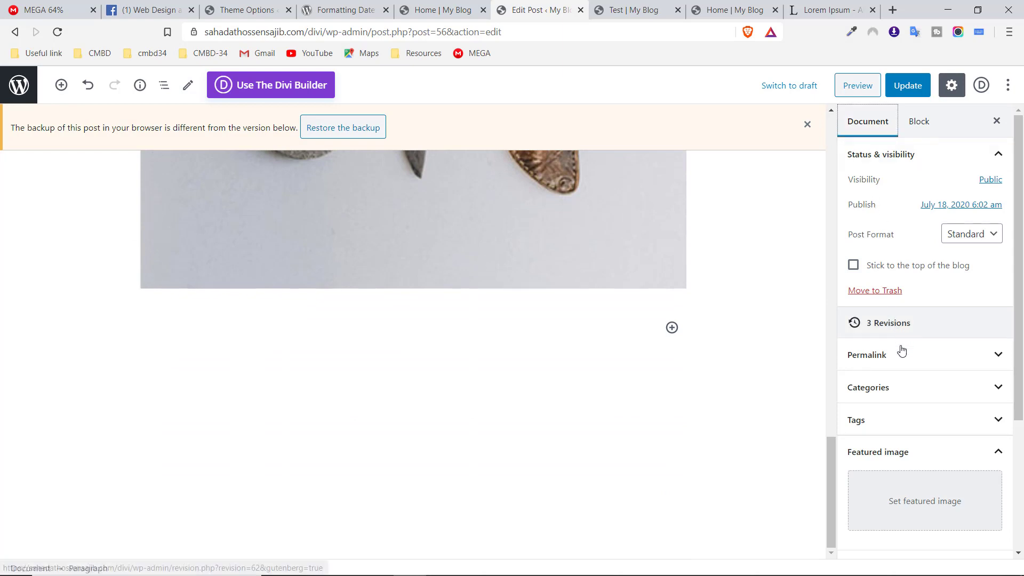
scroll(916, 319, "down", 1)
scroll(915, 338, "down", 2)
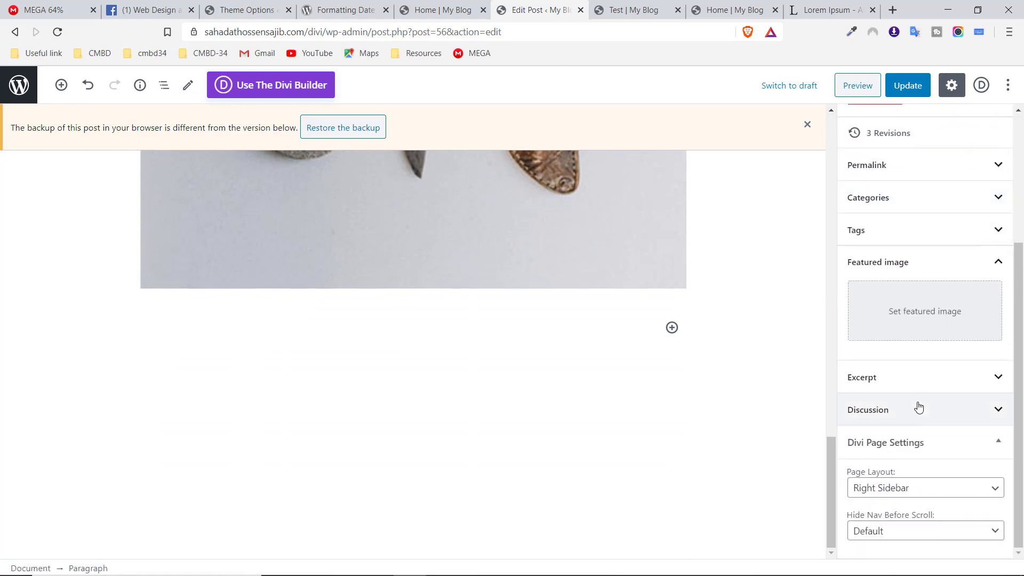
left_click(931, 382)
left_click(906, 438)
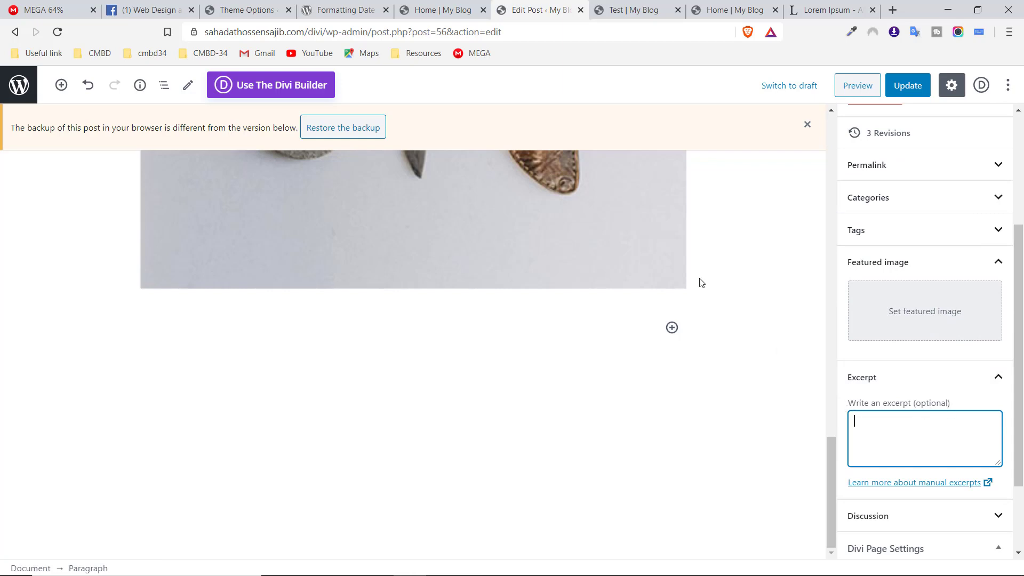
Copy "asfsfafasfa Lorem Ipsum is simply dummy text of the printing and typesetting industry." from the Test post preview on the Home page
left_click(624, 5)
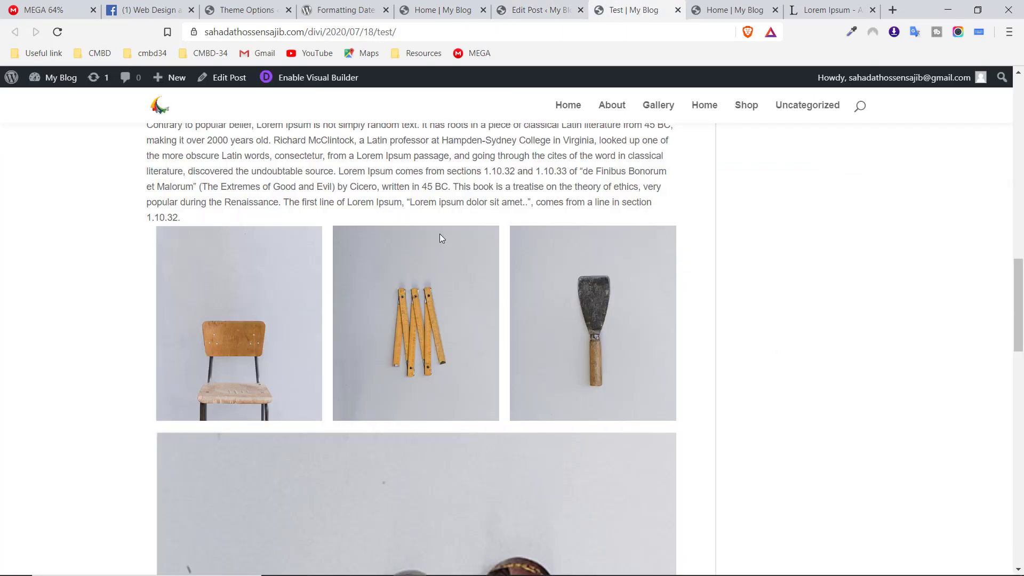
scroll(442, 238, "up", 1)
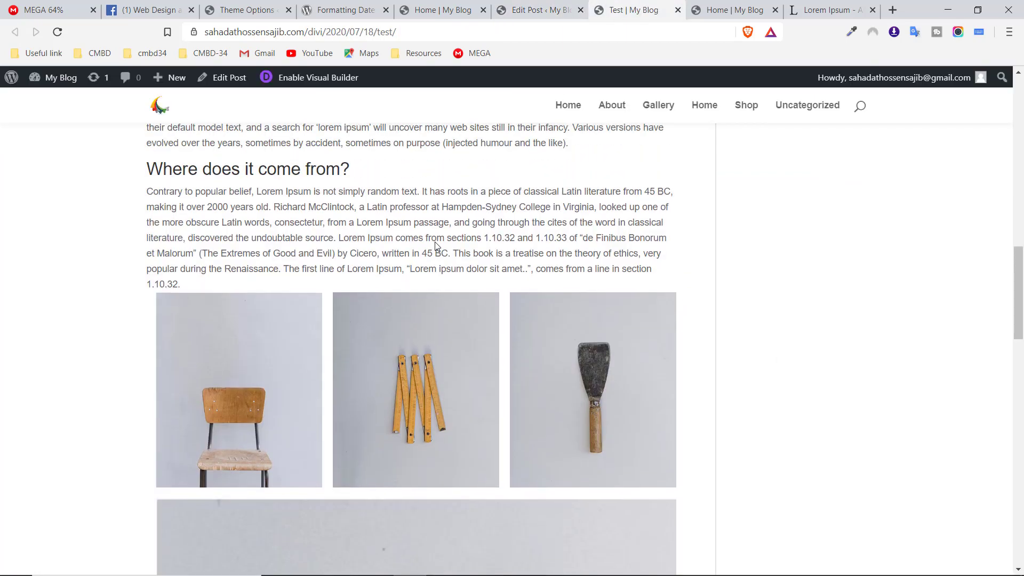
left_click(732, 6)
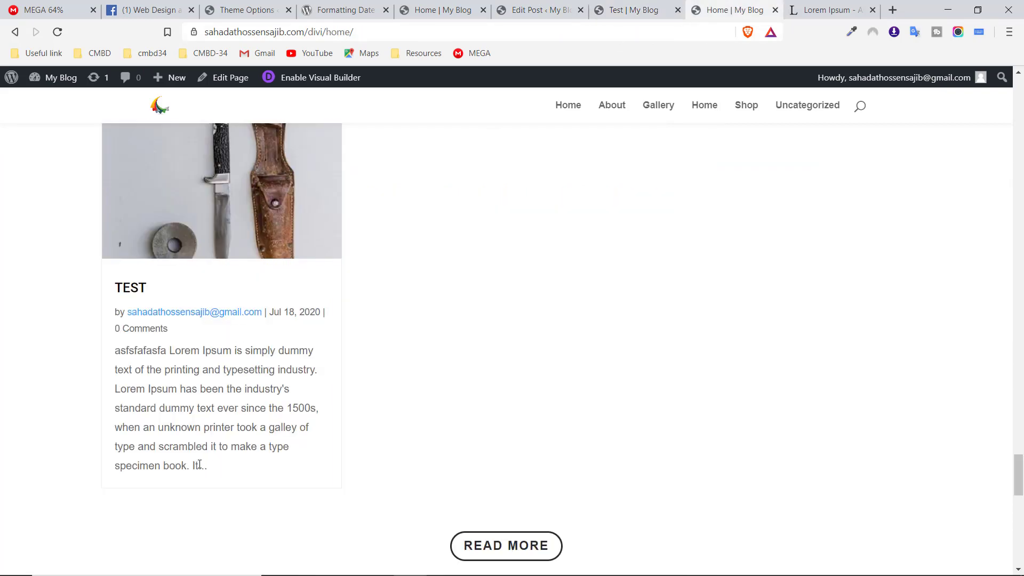
left_click_drag(200, 465, 189, 460)
left_click(240, 465)
left_click_drag(318, 370, 116, 354)
key("ctrl+c")
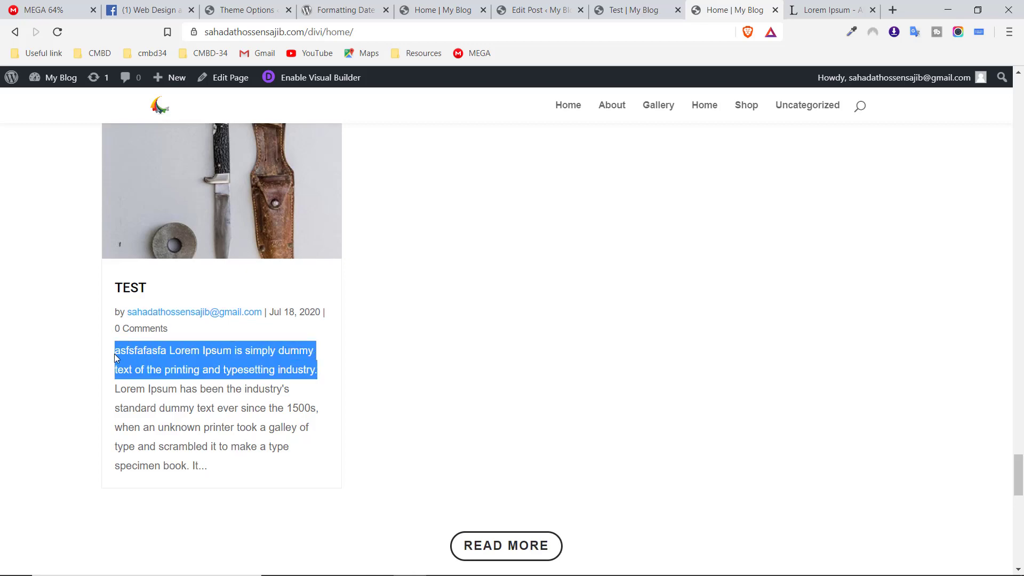
Paste the copied sentence as the Test post's excerpt and update the post
left_click(808, 8)
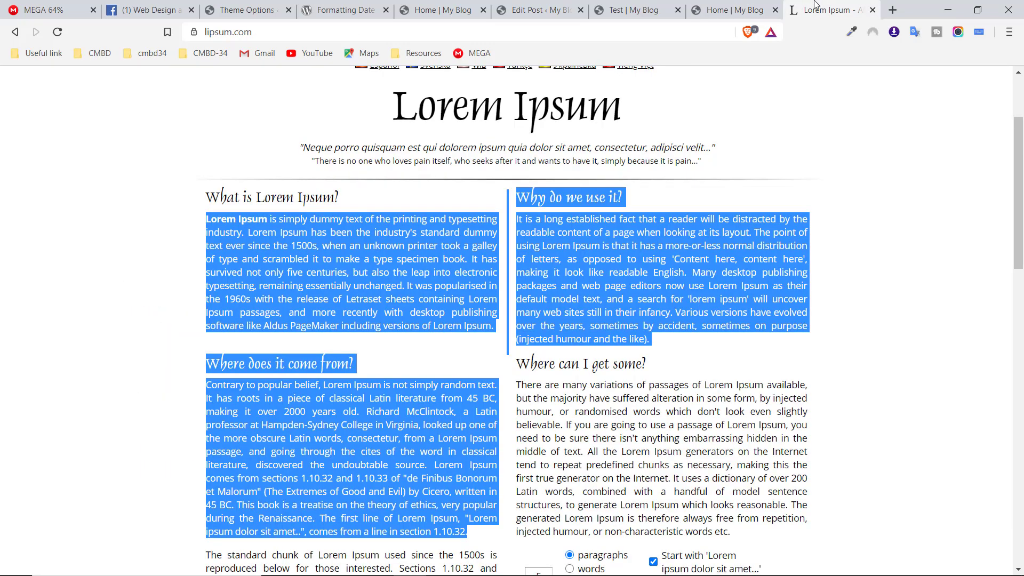
left_click(629, 4)
left_click(507, 5)
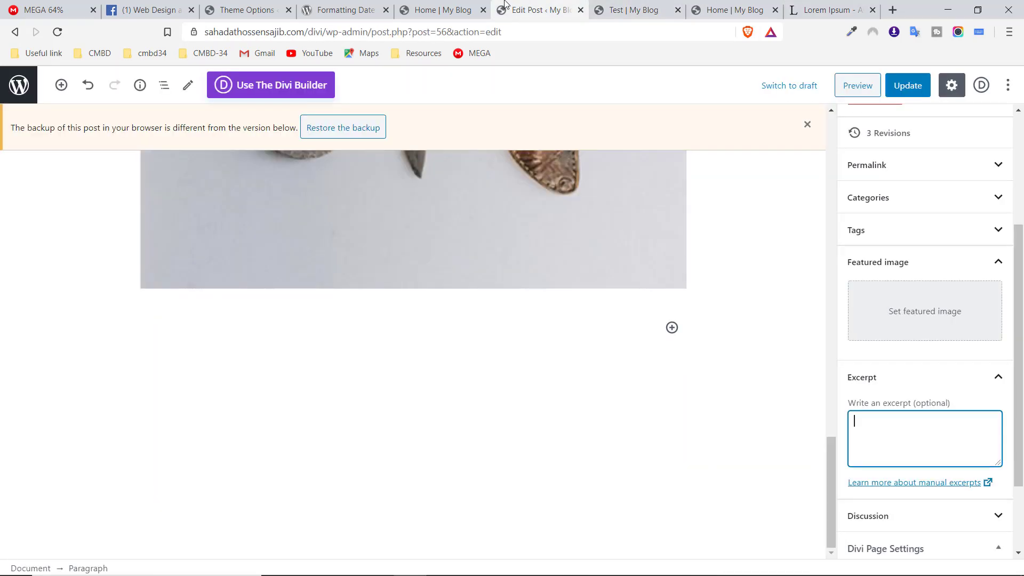
key("ctrl+v")
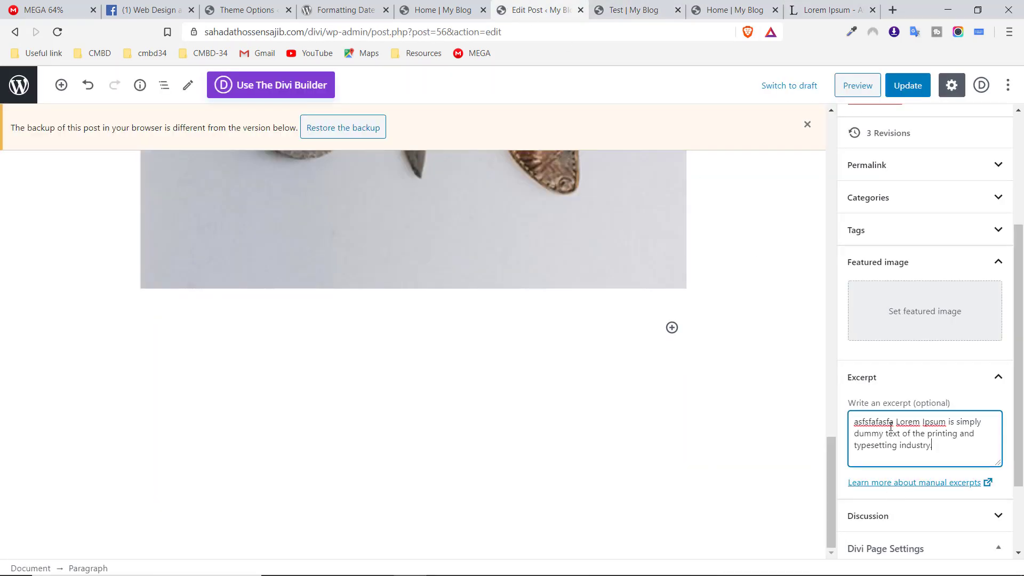
left_click(920, 88)
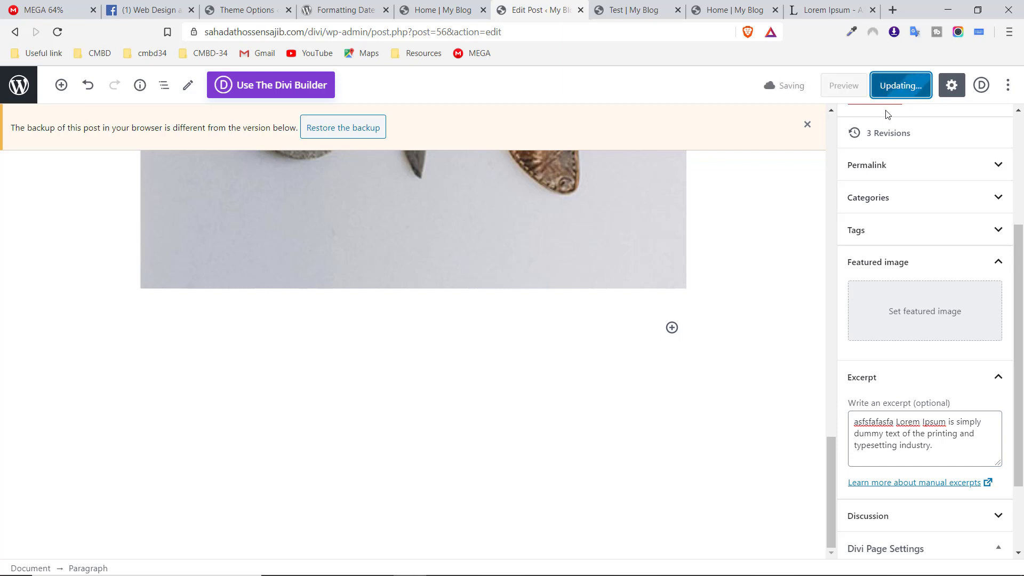
Reload the Home page and check the excerpt displayed on the Test post's blog card
left_click(716, 7)
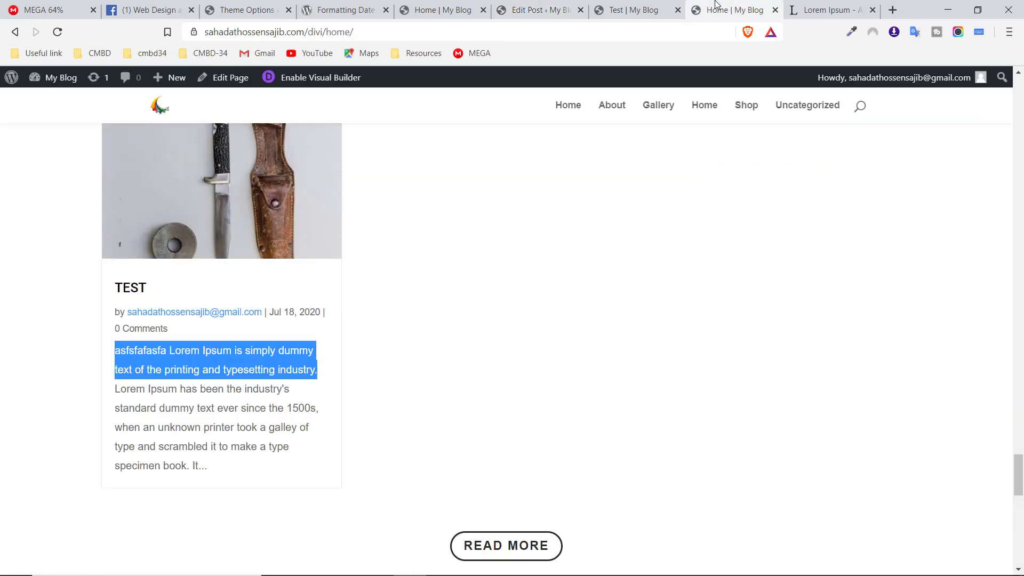
left_click(57, 32)
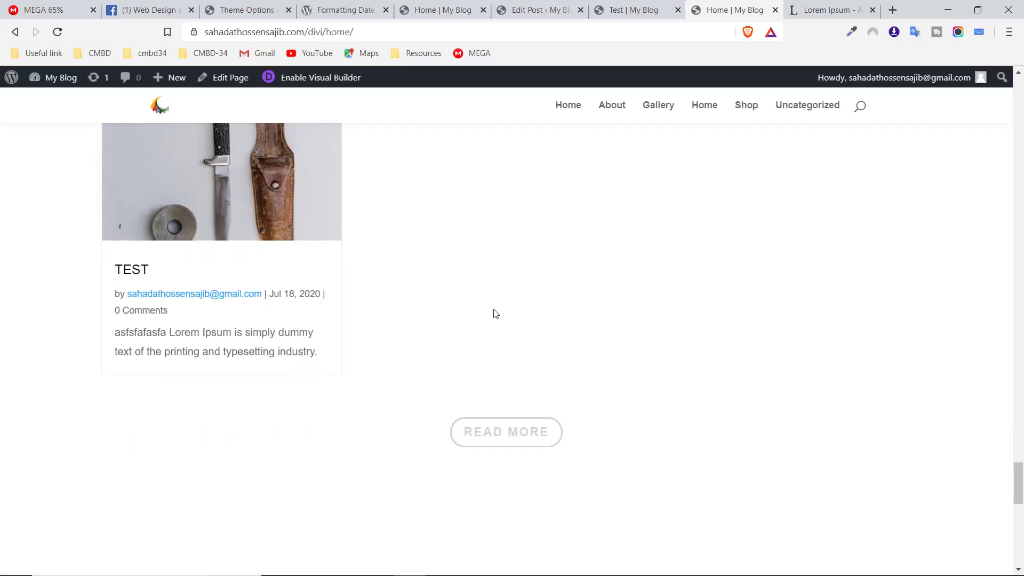
left_click_drag(311, 359, 219, 352)
left_click(356, 345)
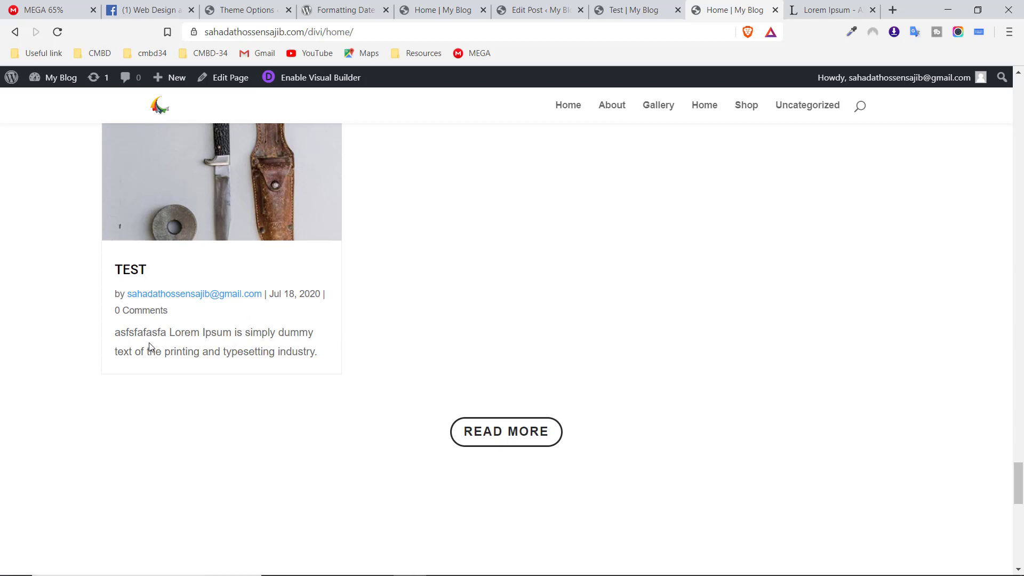
Check the excerpt text on the Test post's card, then return to Divi's Theme Options
left_click_drag(113, 334, 318, 347)
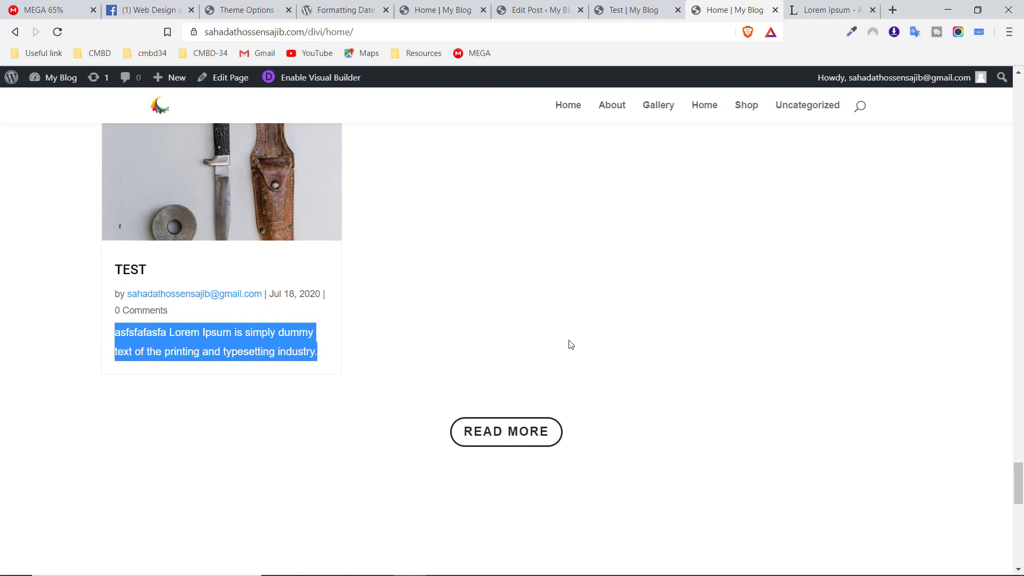
left_click(476, 331)
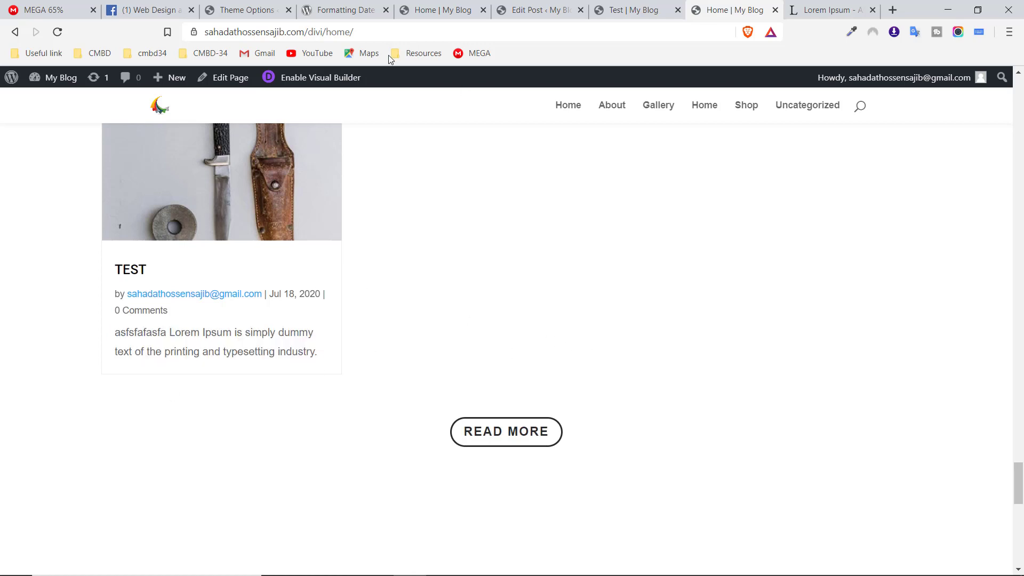
left_click(438, 8)
left_click(251, 5)
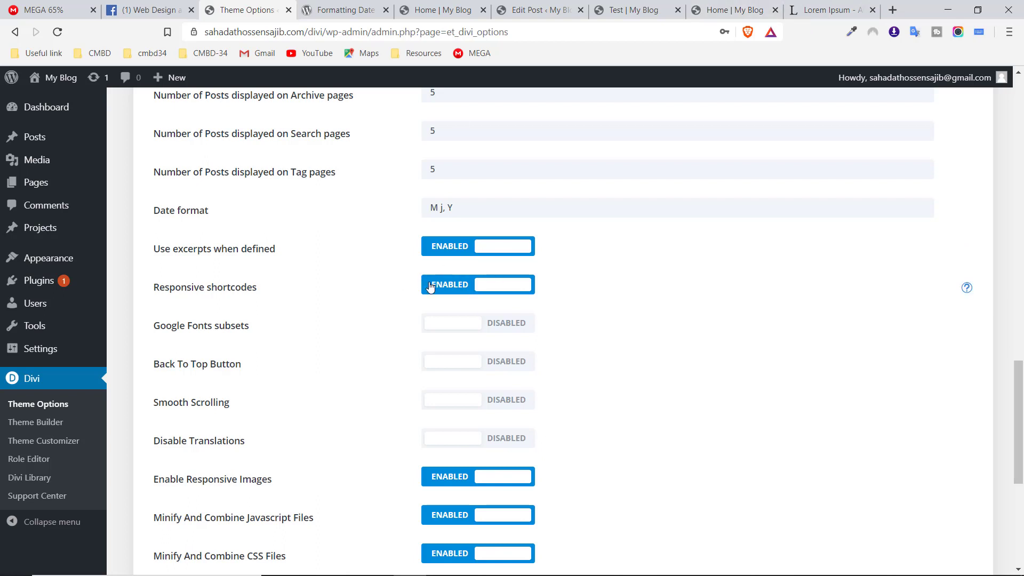
Review the Use Google Fonts and Google Fonts subsets settings in Divi's general theme options
scroll(321, 245, "down", 1)
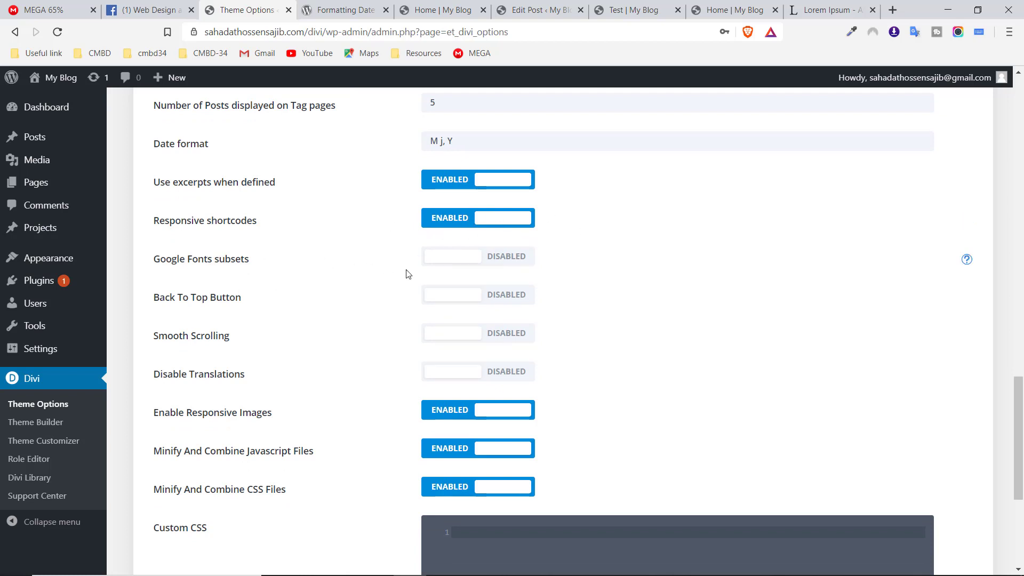
scroll(602, 307, "up", 10)
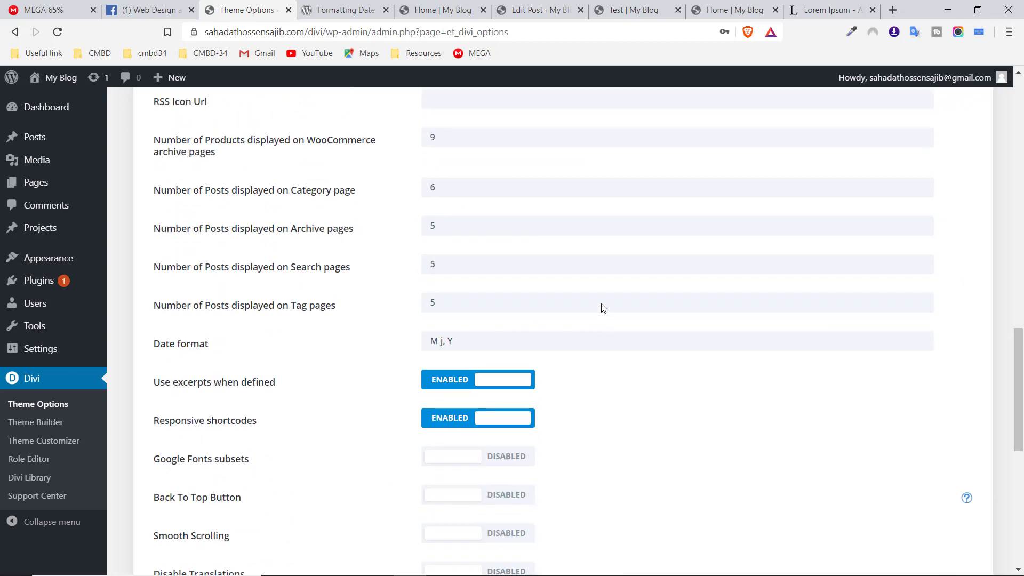
scroll(602, 308, "up", 3)
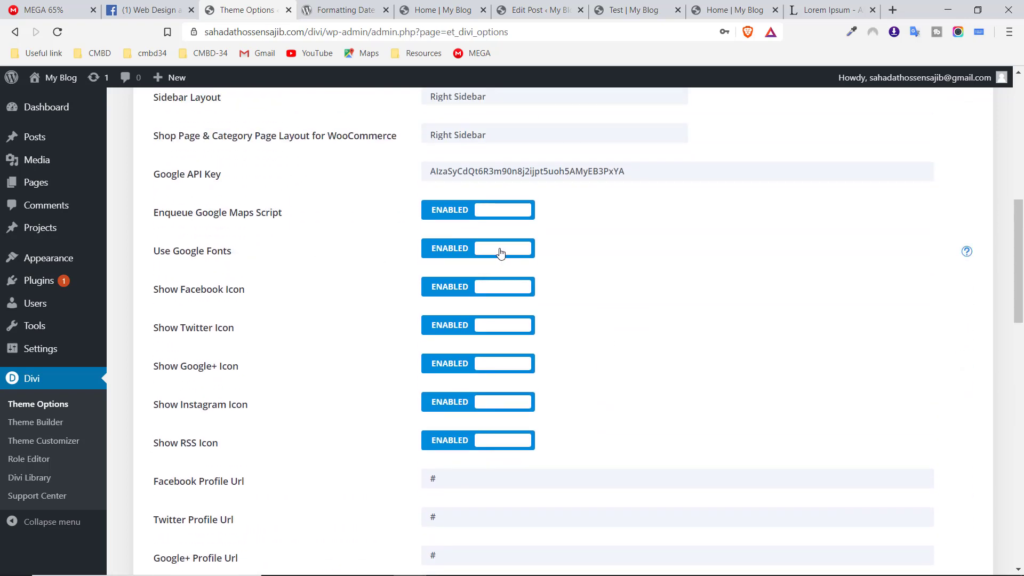
scroll(630, 275, "down", 12)
scroll(627, 267, "down", 4)
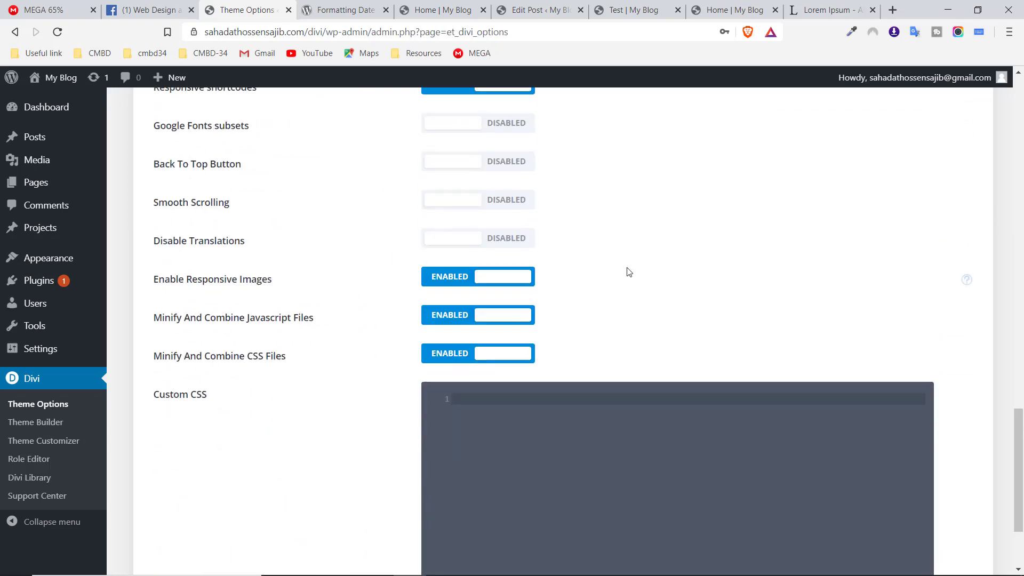
scroll(626, 270, "up", 1)
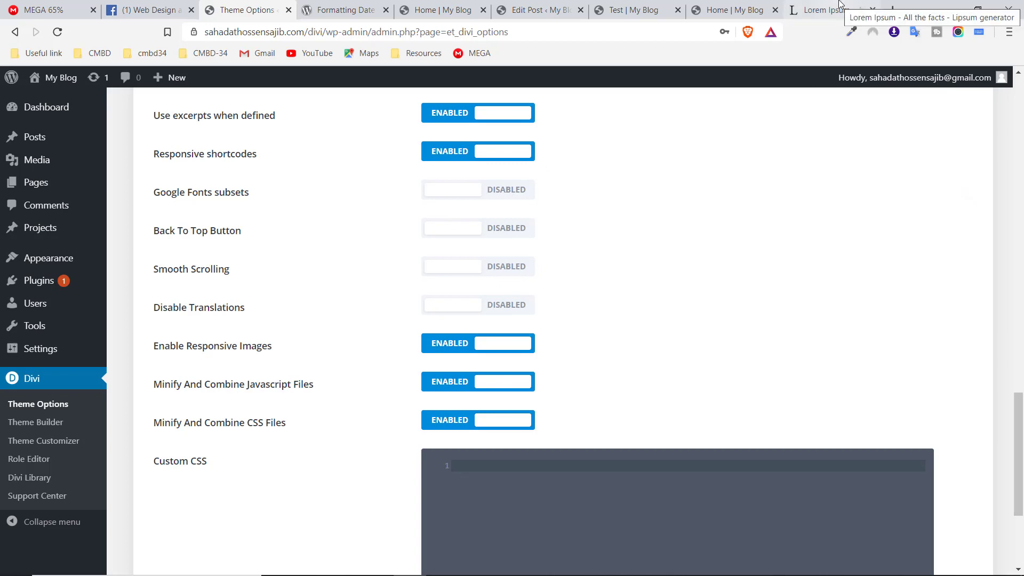
Search the web for "google font" in place of the Lorem Ipsum page and open the Google Fonts site
left_click(842, 6)
left_click(584, 28)
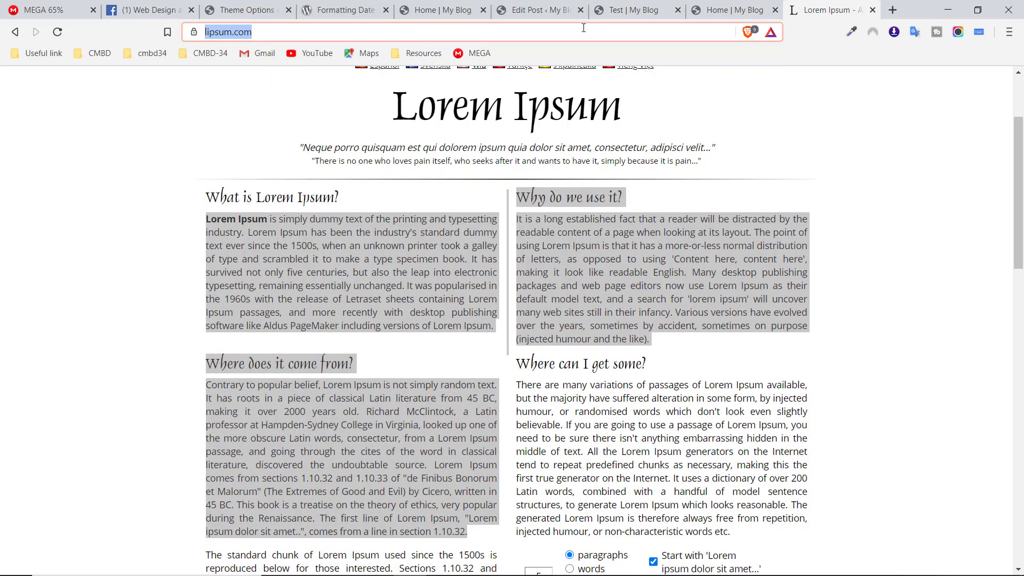
type("g")
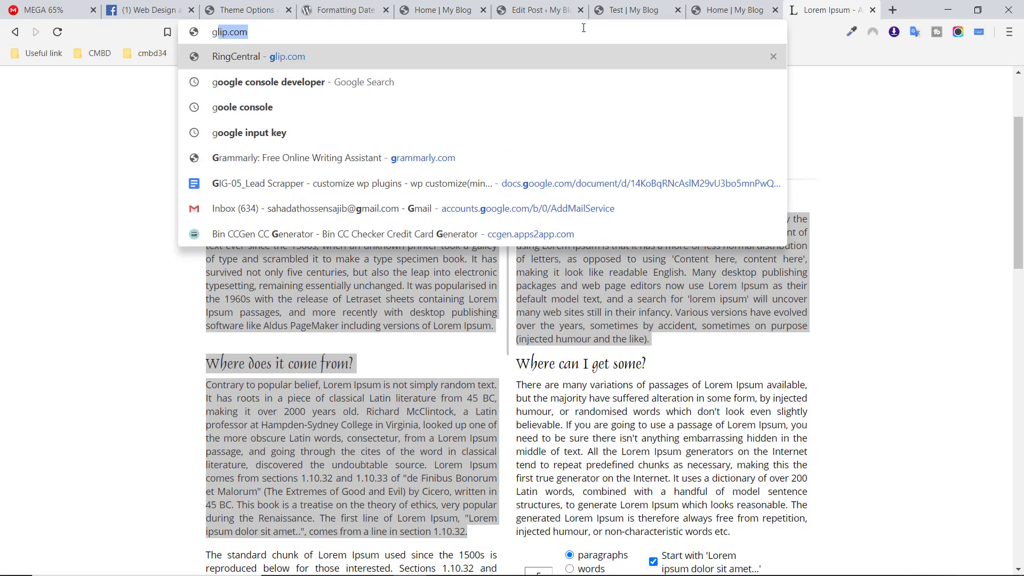
type("oogle font")
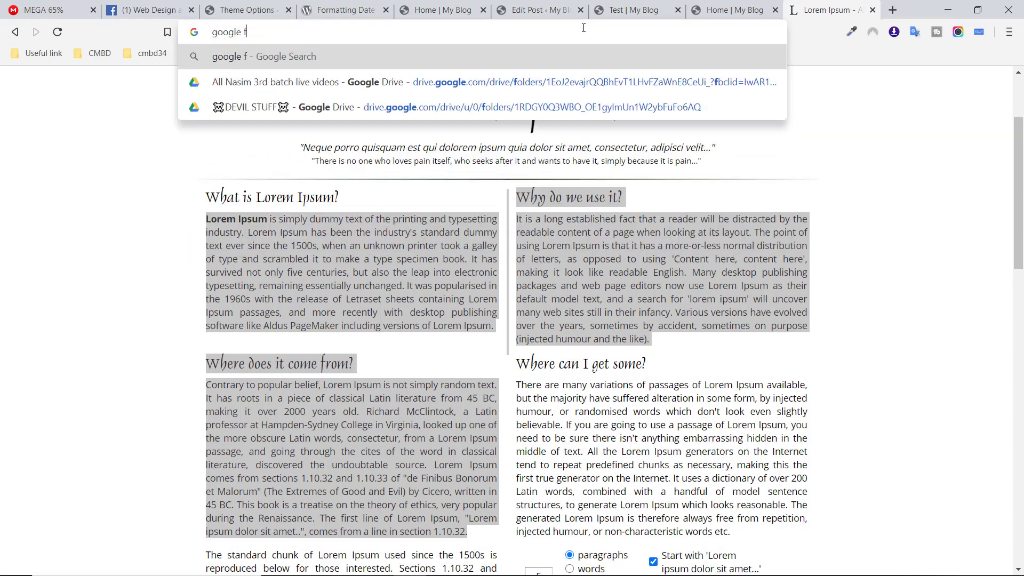
key("Return")
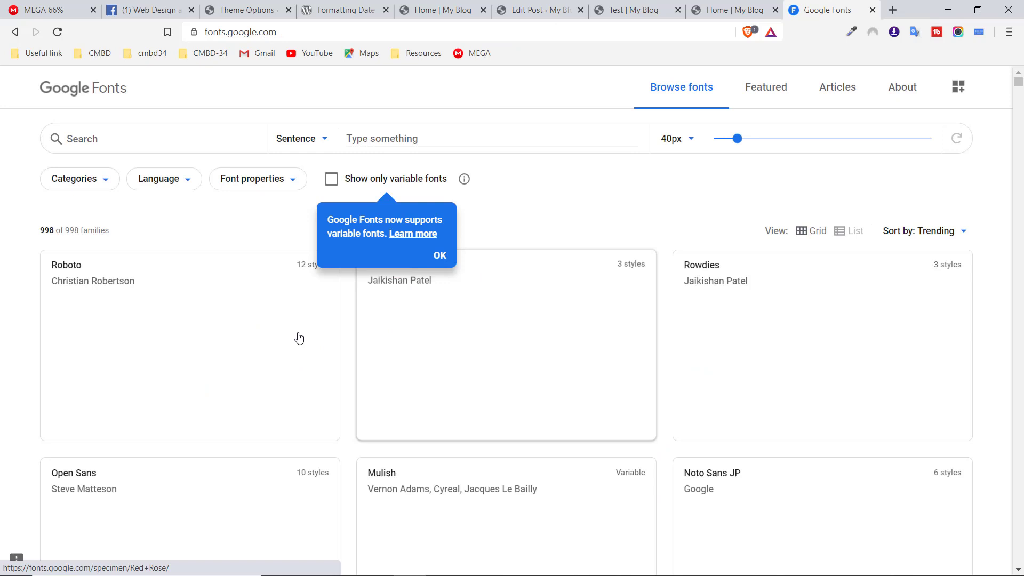
Open the Roboto family, select its Thin 100 style and view the embed code for the selection
left_click(159, 291)
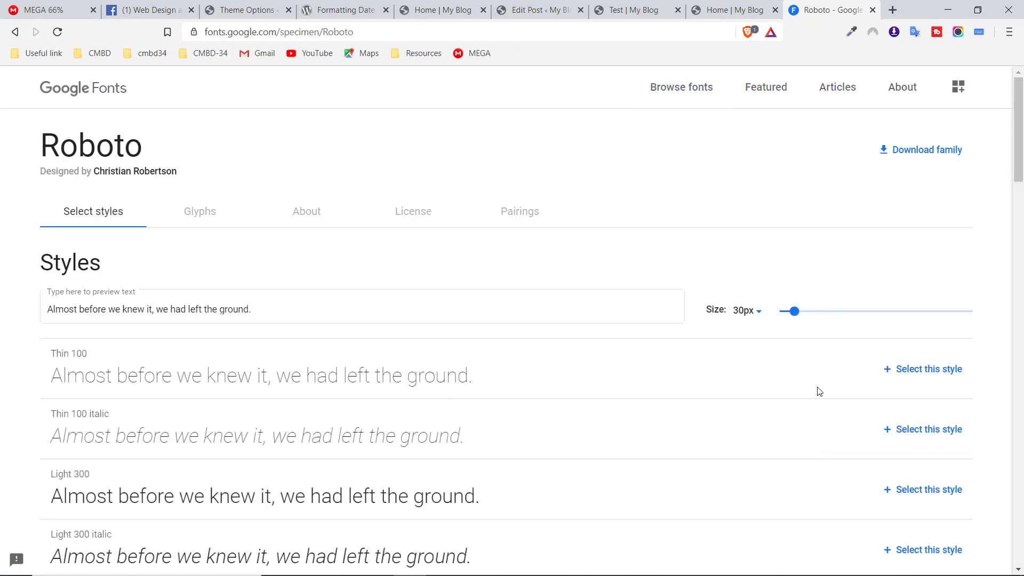
left_click(914, 368)
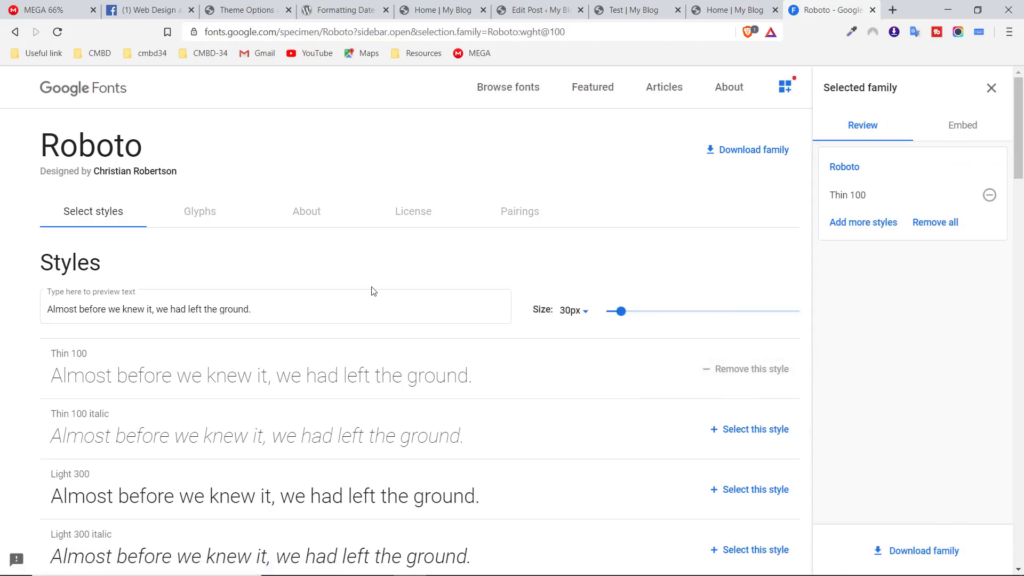
left_click(962, 130)
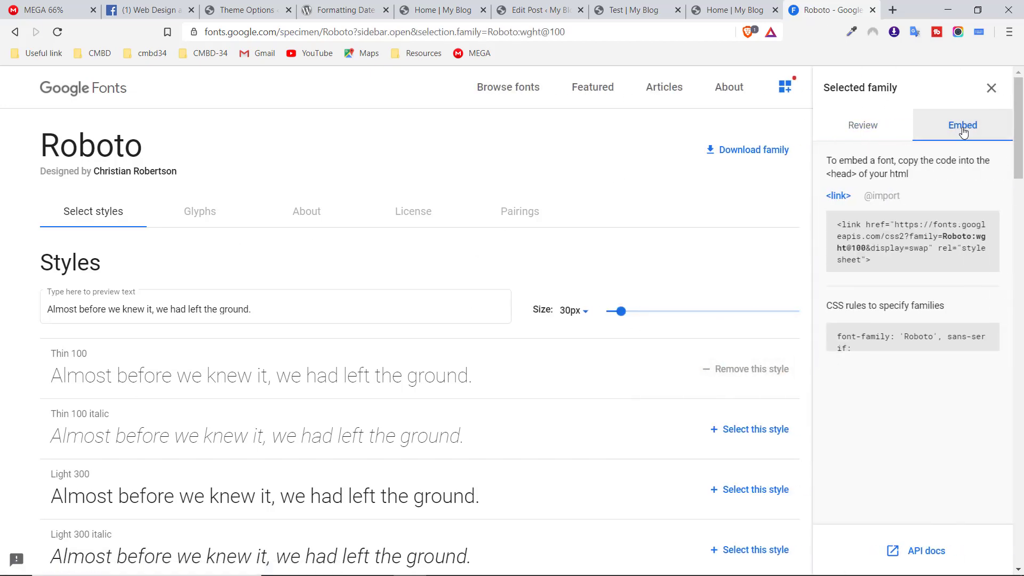
left_click(861, 127)
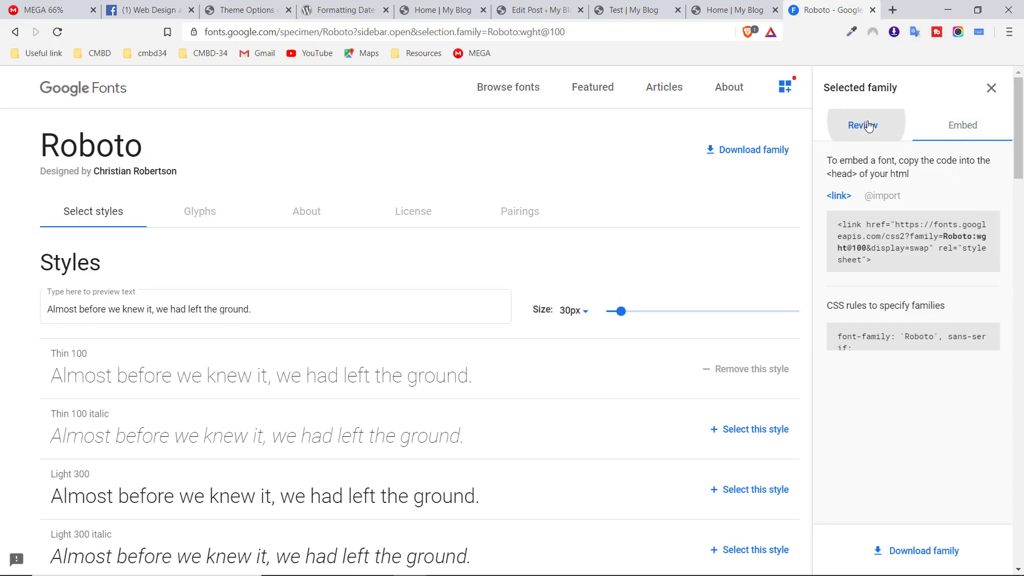
Add Noto Sans JP and Lato from Roboto's popular pairings to the selected font families
scroll(717, 295, "down", 15)
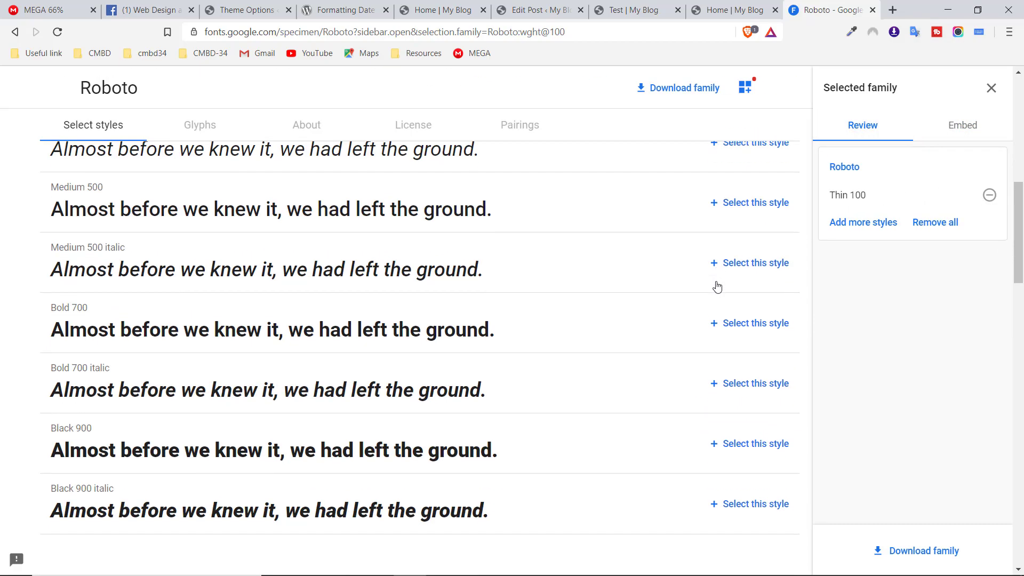
scroll(716, 283, "down", 12)
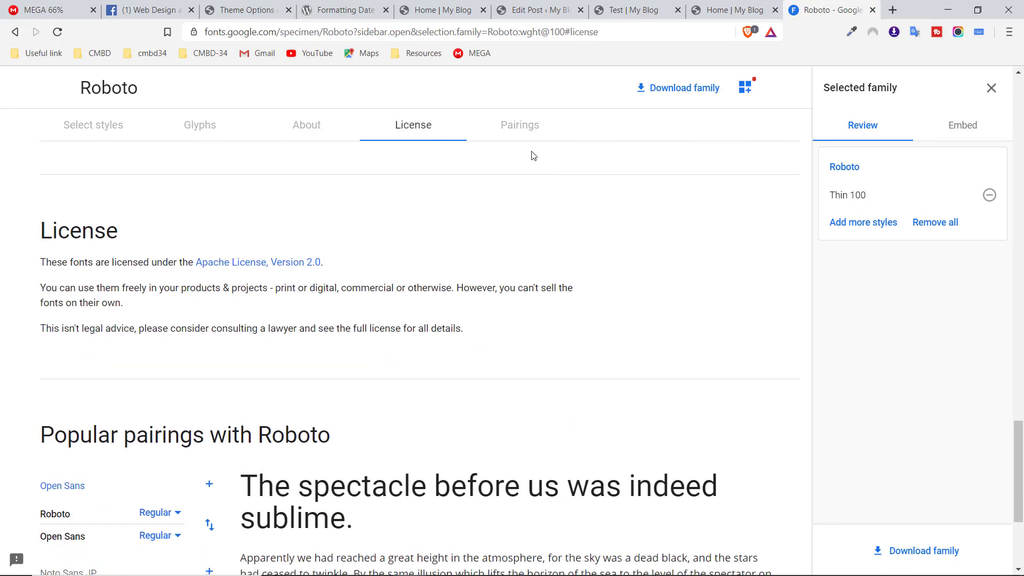
scroll(532, 156, "down", 2)
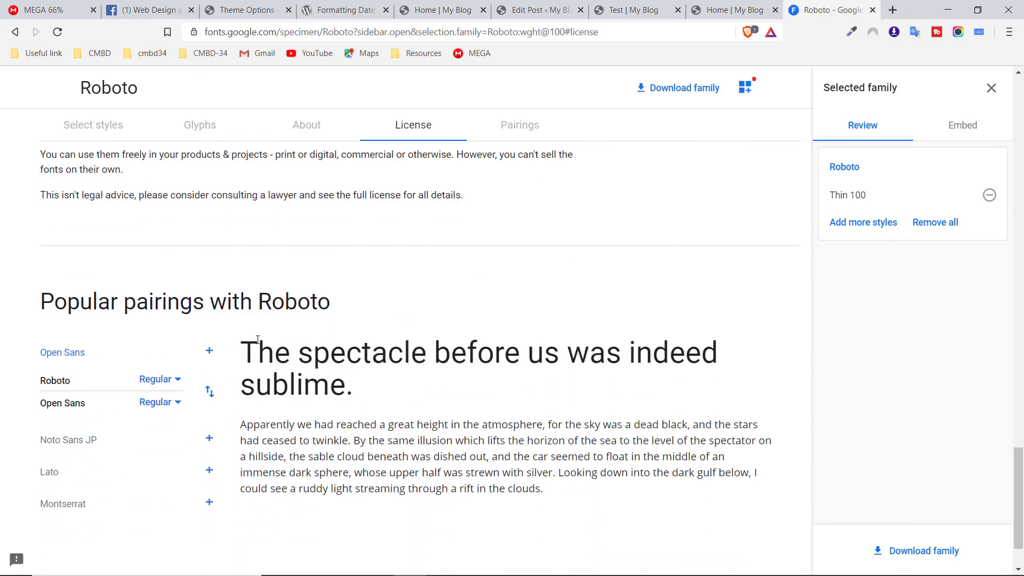
left_click_drag(58, 299, 209, 299)
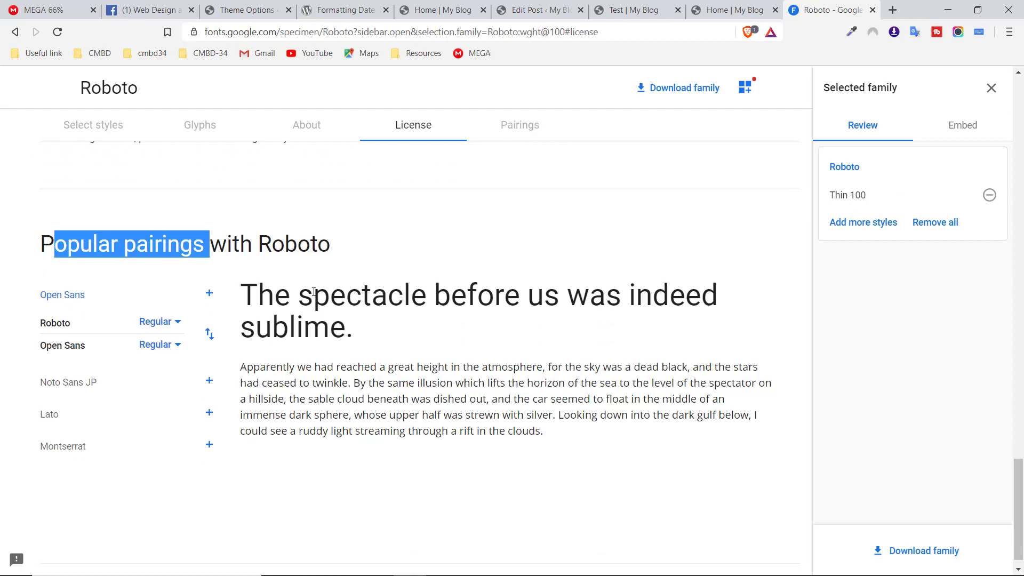
scroll(314, 292, "down", 2)
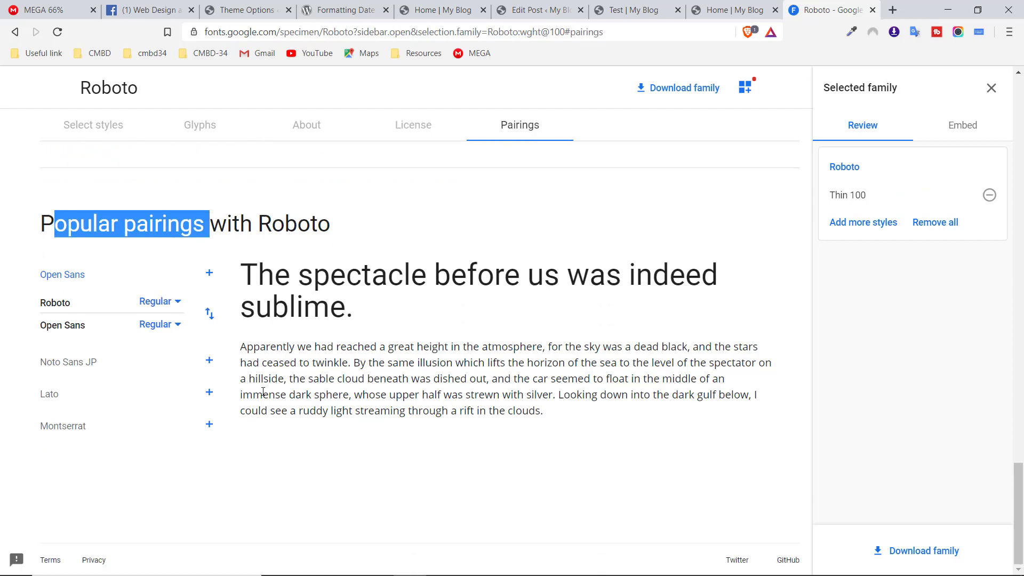
left_click(208, 360)
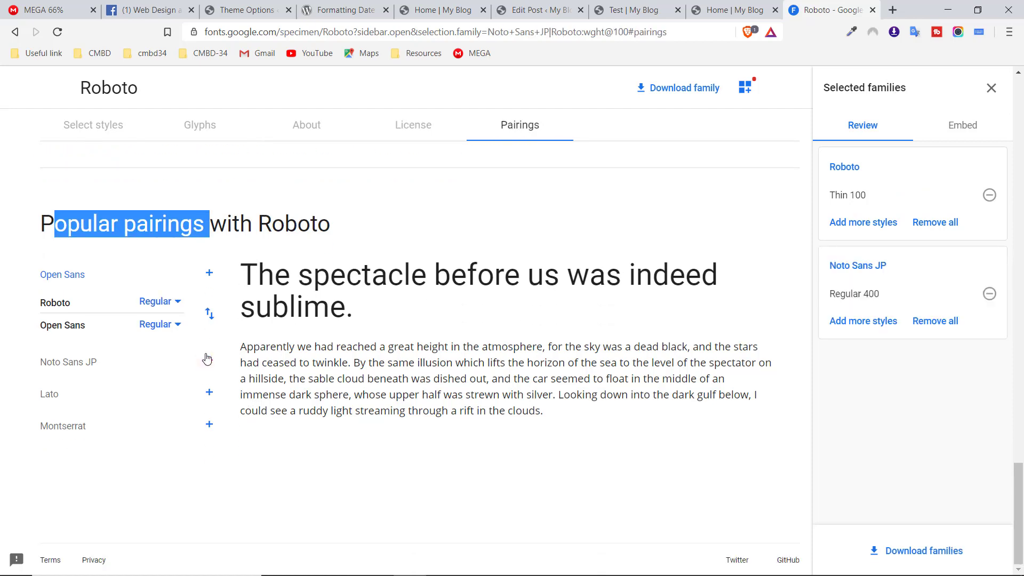
left_click(209, 393)
scroll(417, 191, "up", 3)
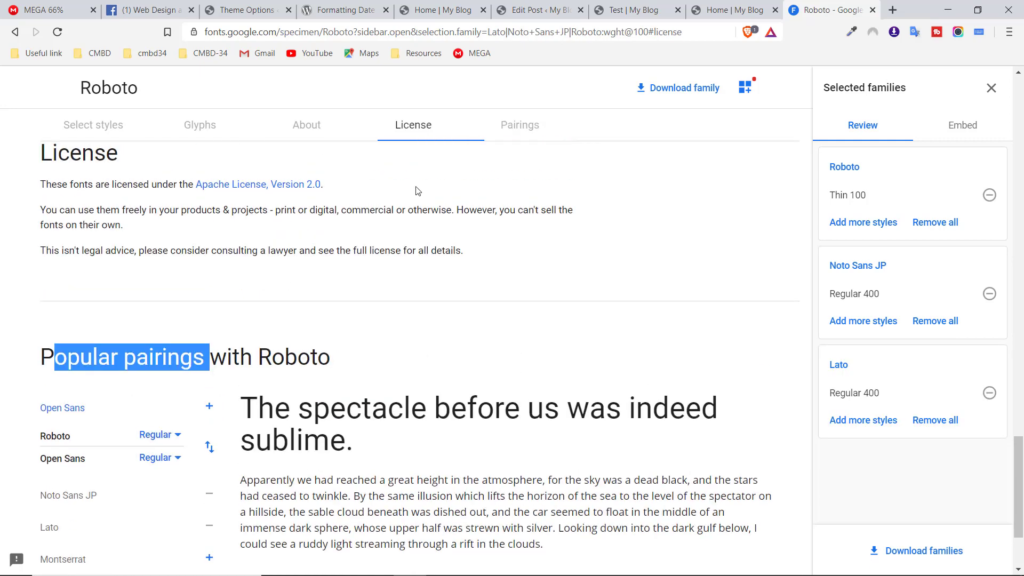
scroll(341, 304, "down", 3)
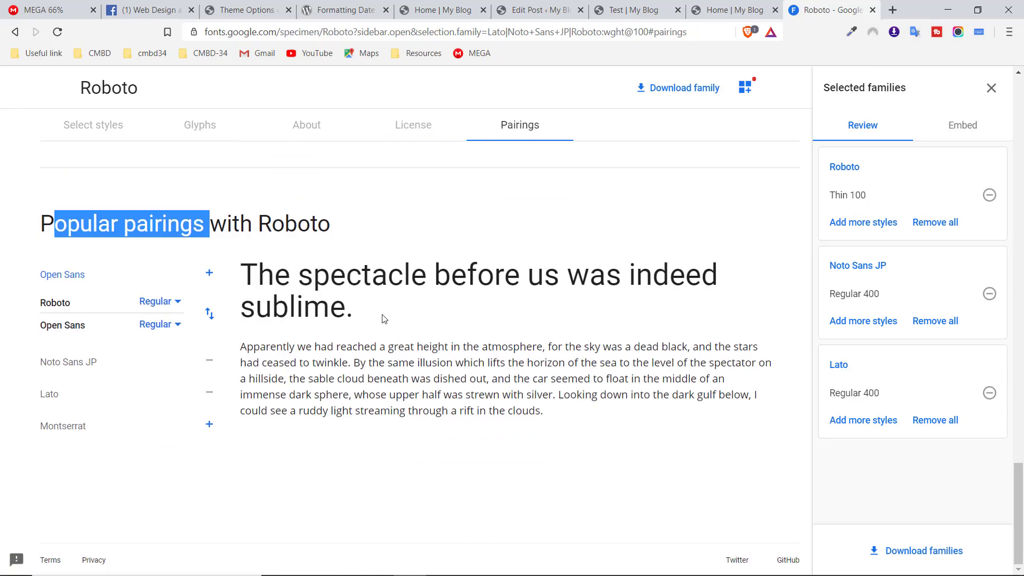
scroll(459, 320, "up", 7)
scroll(459, 321, "down", 7)
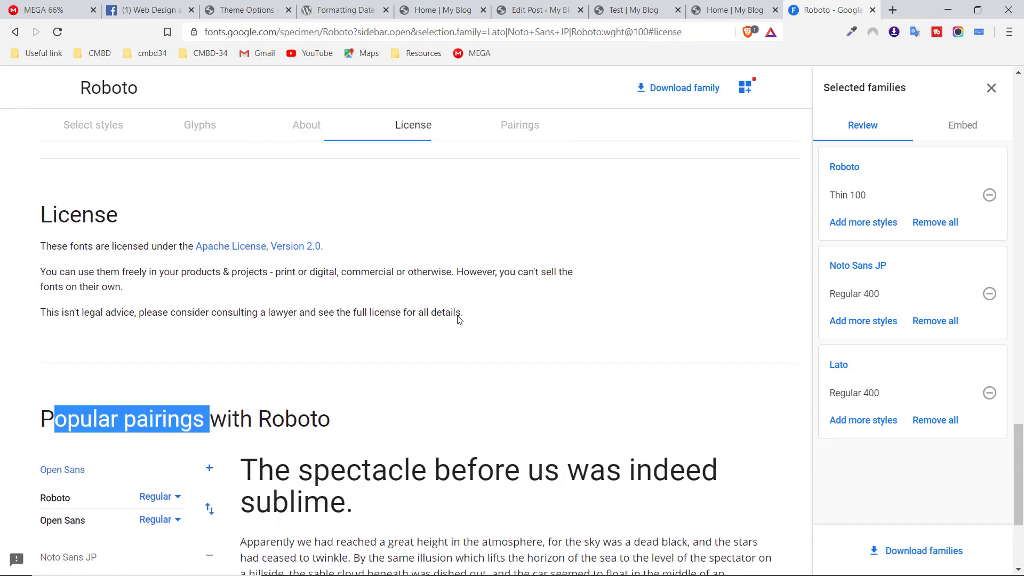
scroll(461, 317, "up", 10)
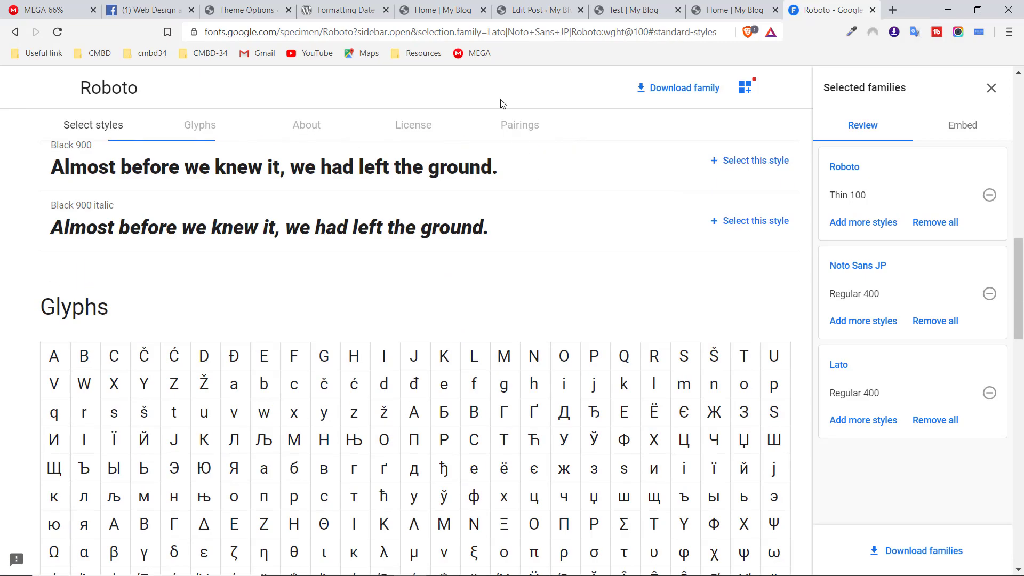
Review the Back To Top Button option in Theme Options, then reload the Home page and inspect it down to the footer
left_click(229, 5)
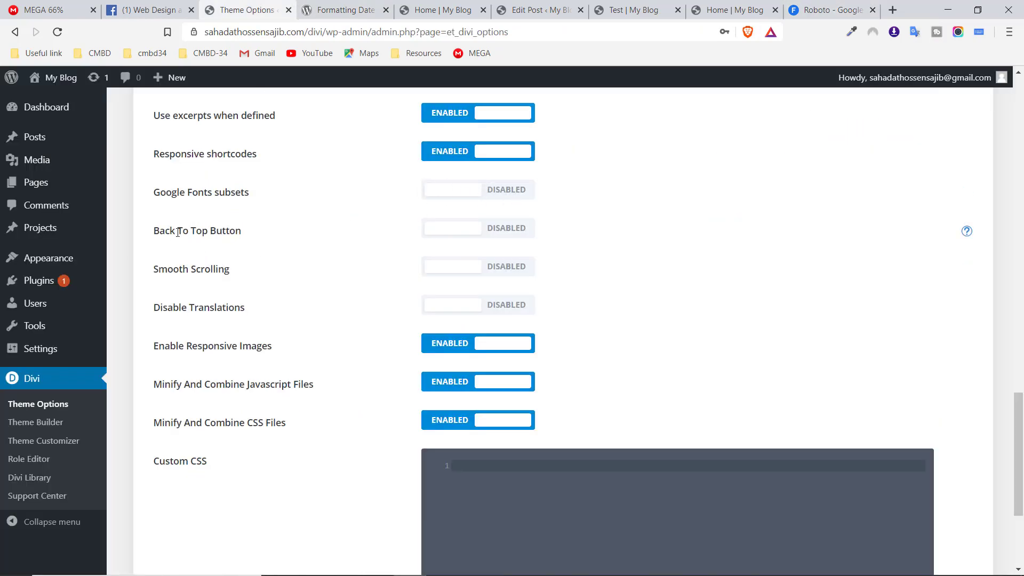
left_click_drag(178, 232, 229, 231)
left_click(255, 240)
left_click(729, 8)
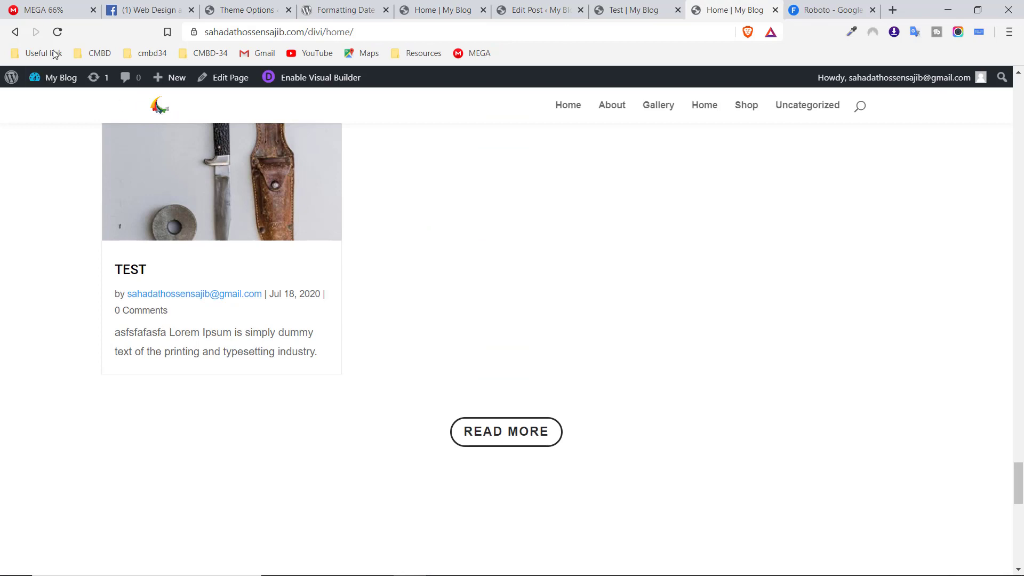
left_click(57, 32)
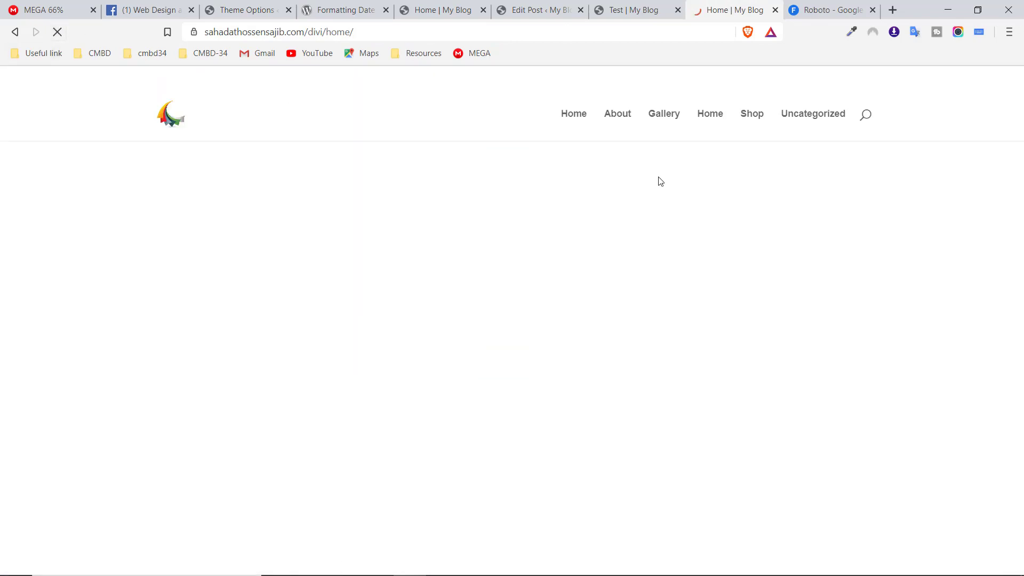
scroll(982, 385, "down", 6)
scroll(981, 382, "down", 5)
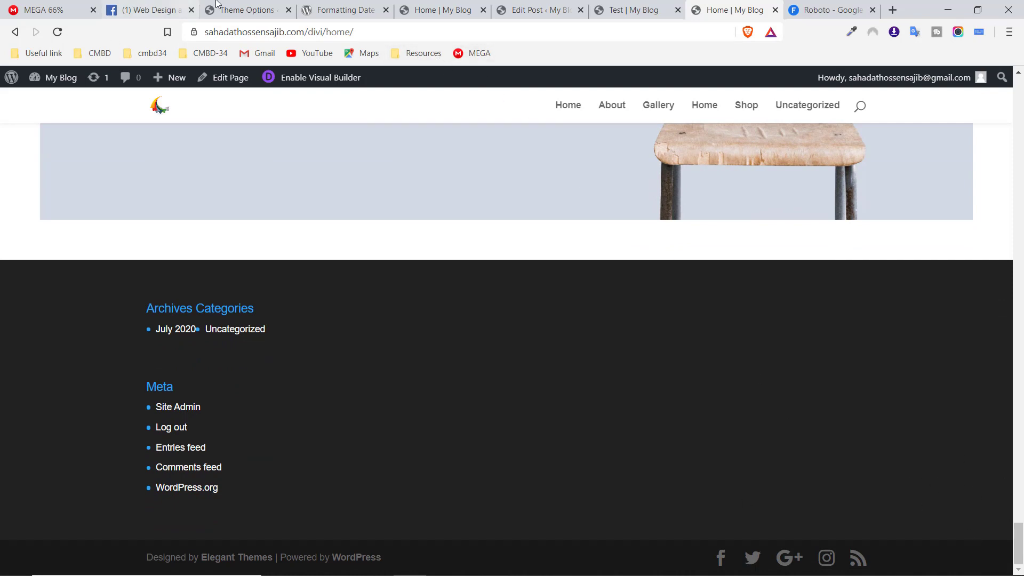
Enable Divi's Back To Top Button option and save the theme options
left_click(246, 10)
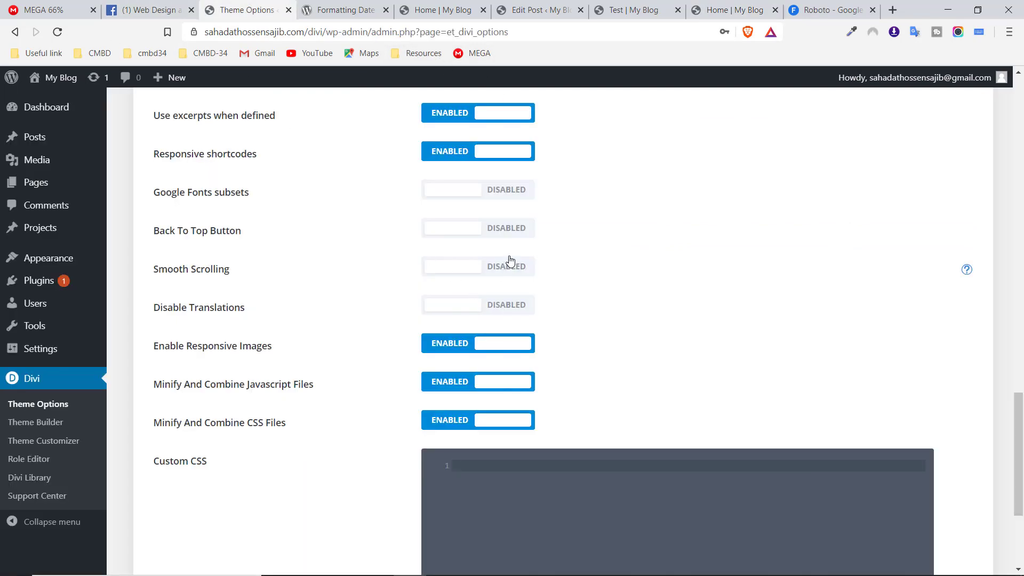
left_click(508, 234)
scroll(261, 496, "down", 4)
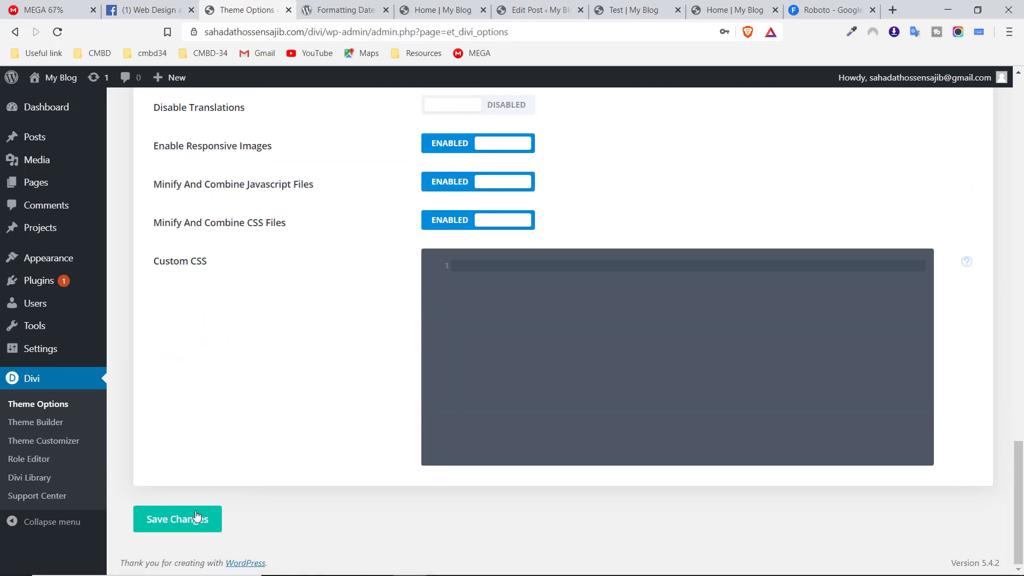
left_click(199, 520)
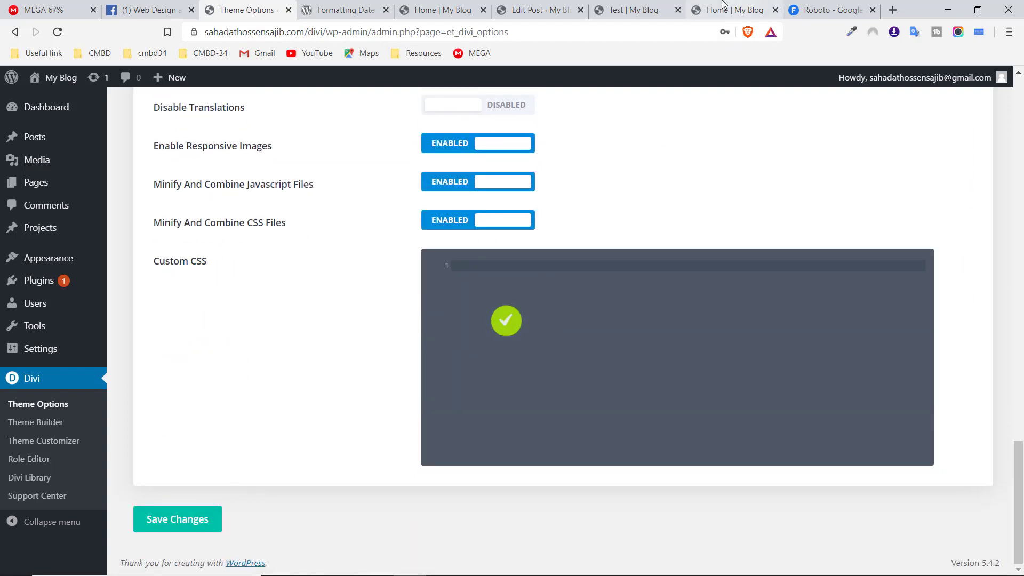
Reload the Home page and test the back-to-top button from the footer
left_click(728, 10)
left_click(59, 33)
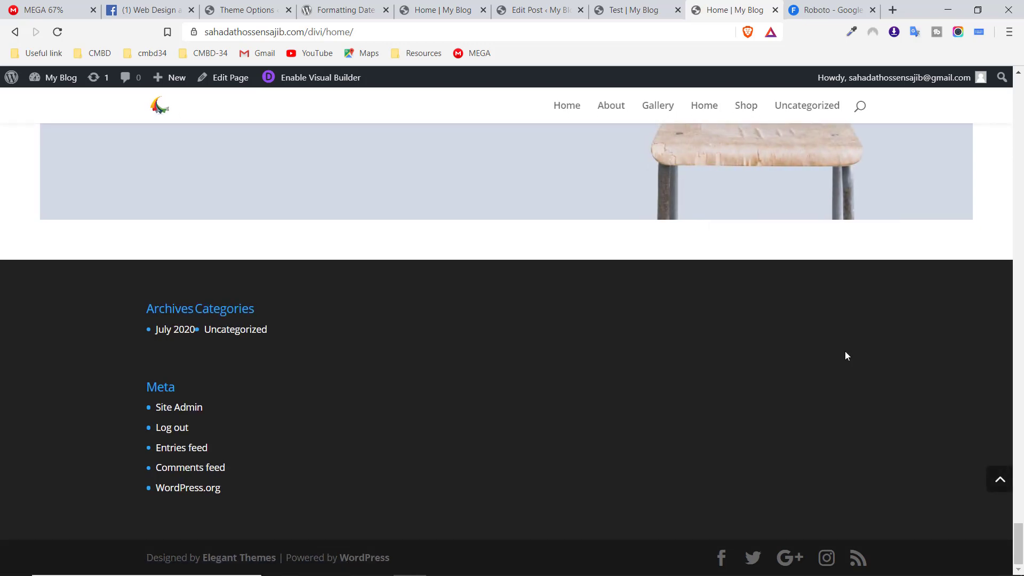
left_click(1000, 482)
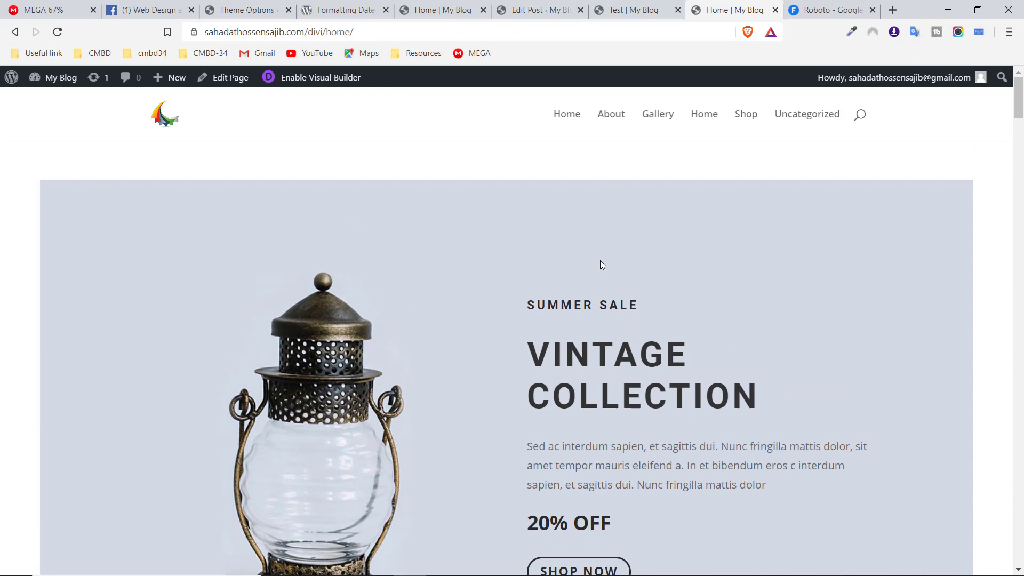
Examine the Home page down to the Happy Customers section and return to its start with the back-to-top button
scroll(800, 242, "down", 10)
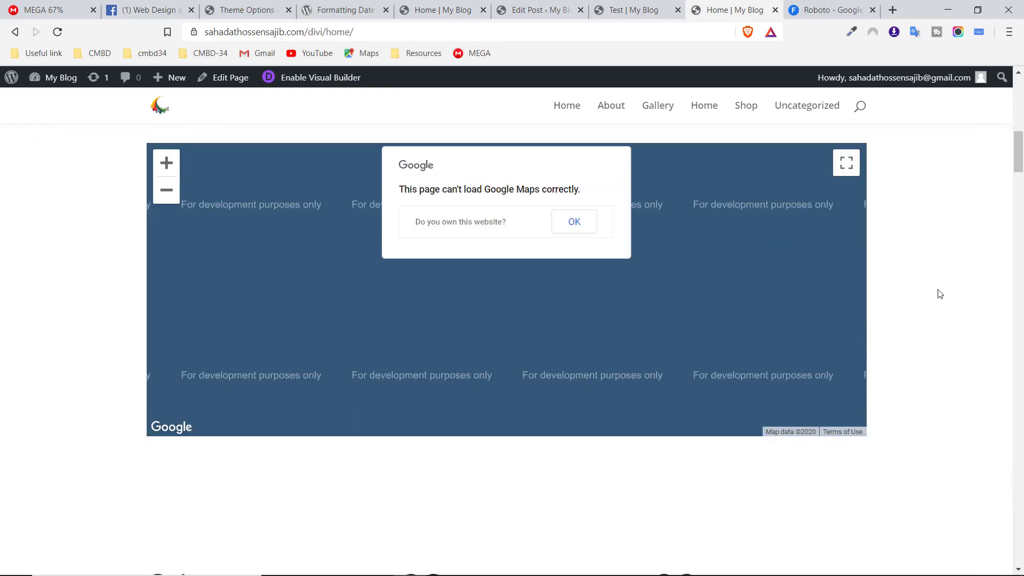
scroll(937, 292, "down", 20)
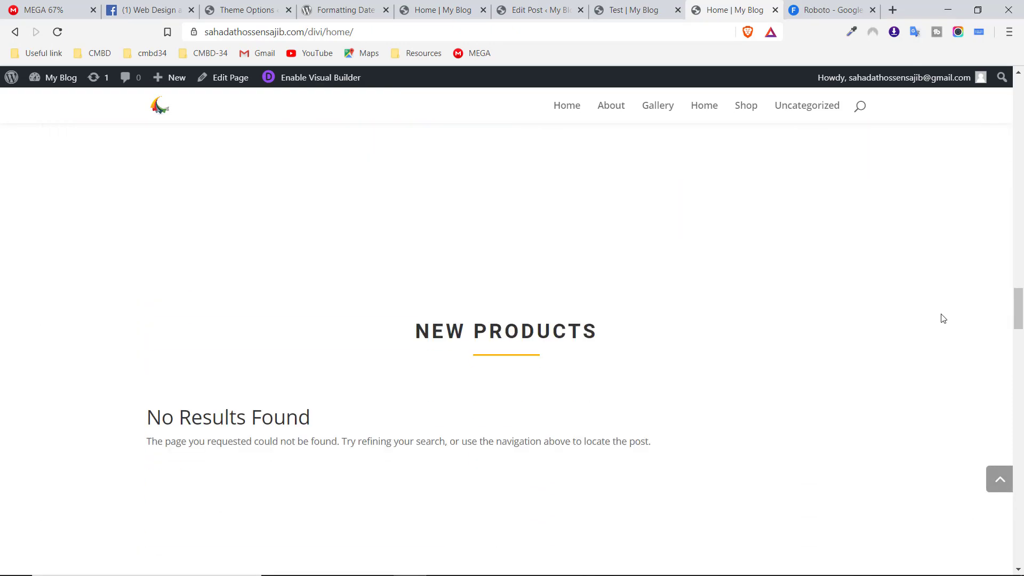
scroll(897, 407, "down", 15)
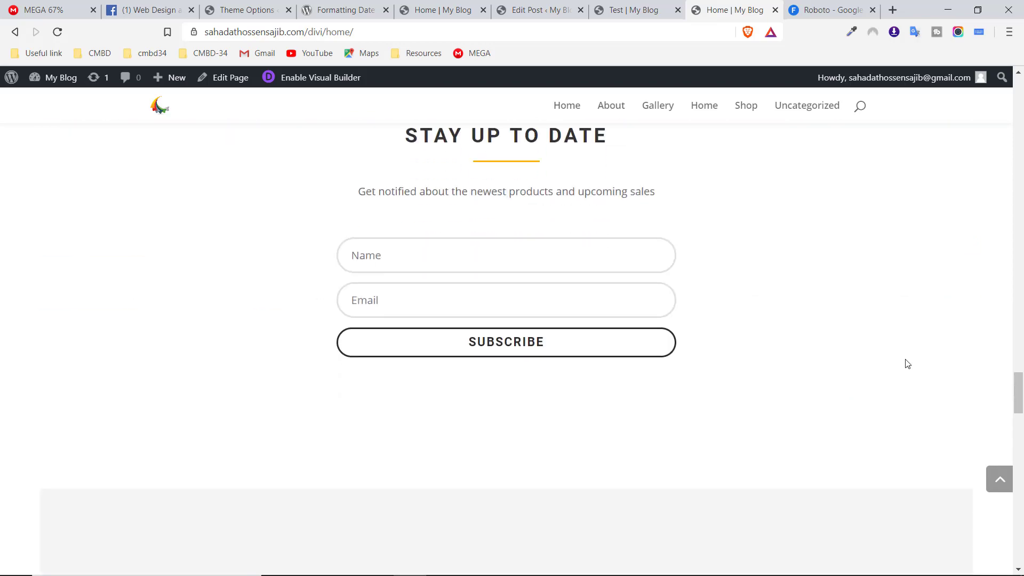
scroll(898, 357, "down", 6)
scroll(872, 339, "up", 13)
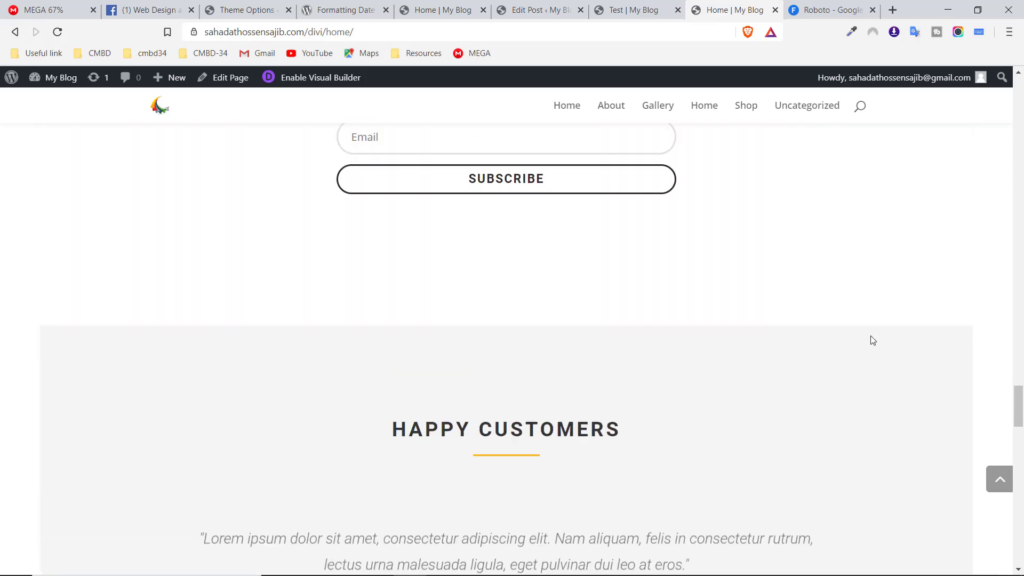
left_click(1001, 480)
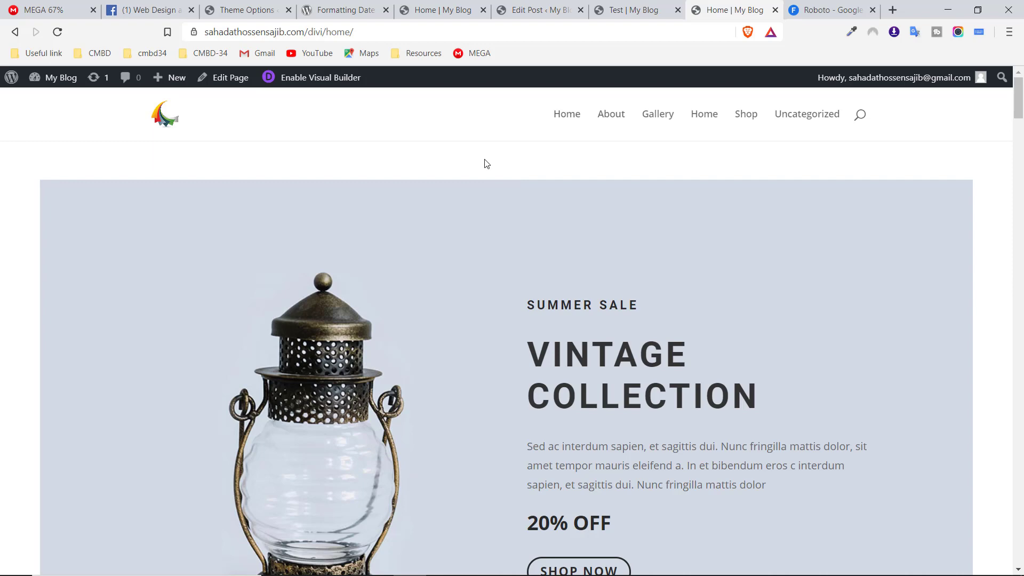
Find the Smooth Scrolling option in Theme Options and check how the Home page scrolls down to the Stay Up To Date section
left_click(245, 10)
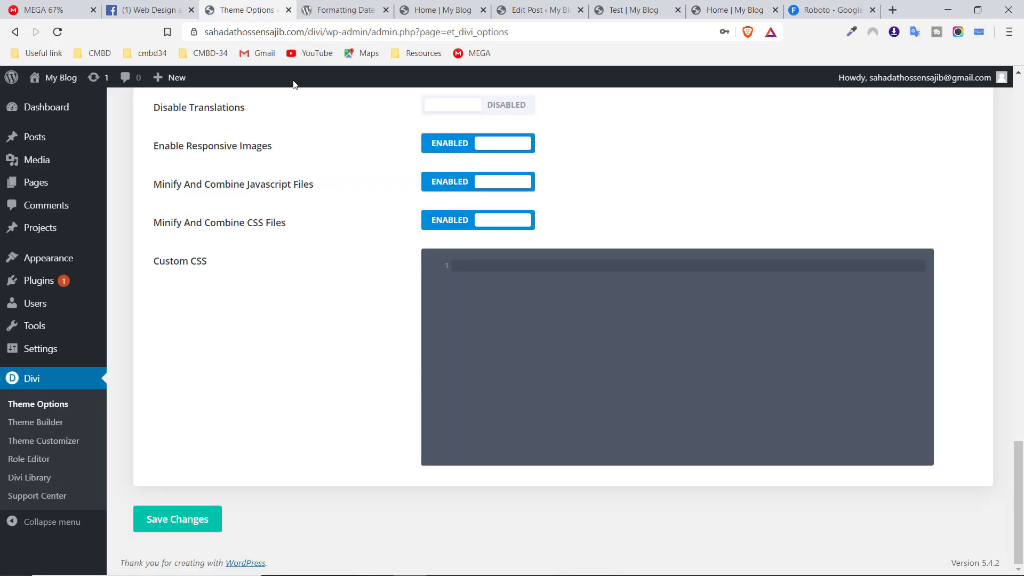
scroll(486, 163, "up", 2)
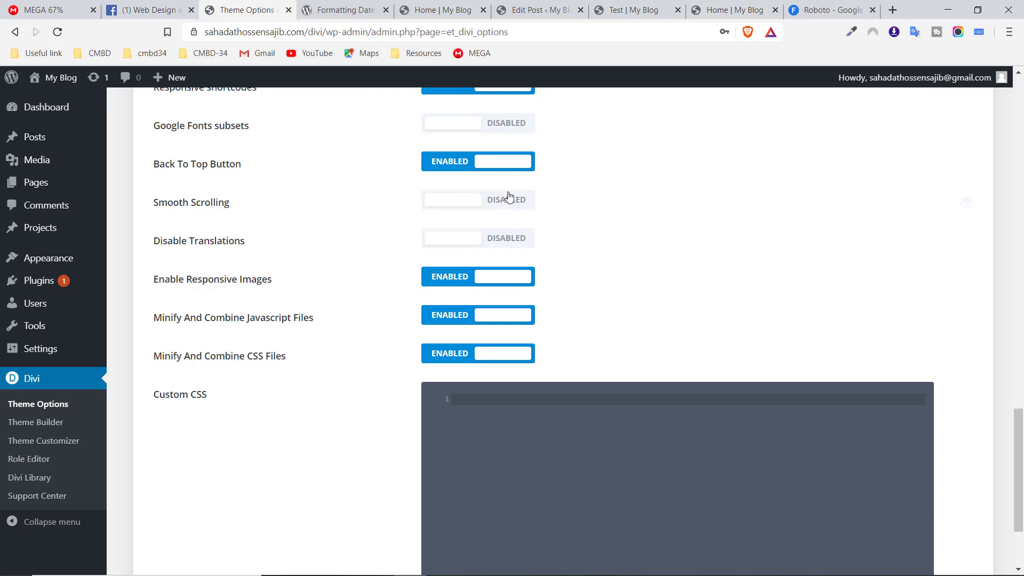
left_click(728, 9)
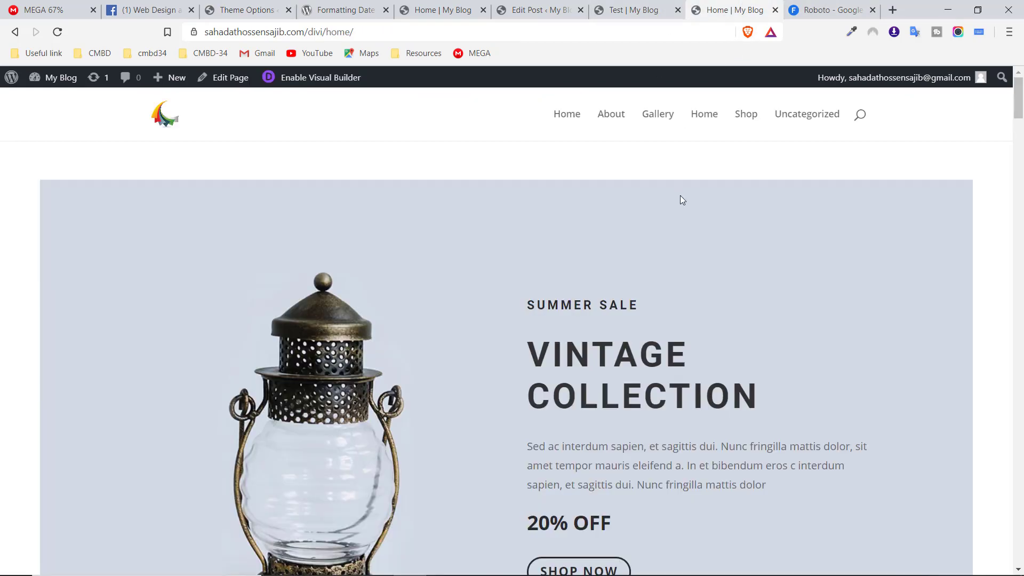
scroll(689, 208, "down", 3)
scroll(697, 219, "down", 10)
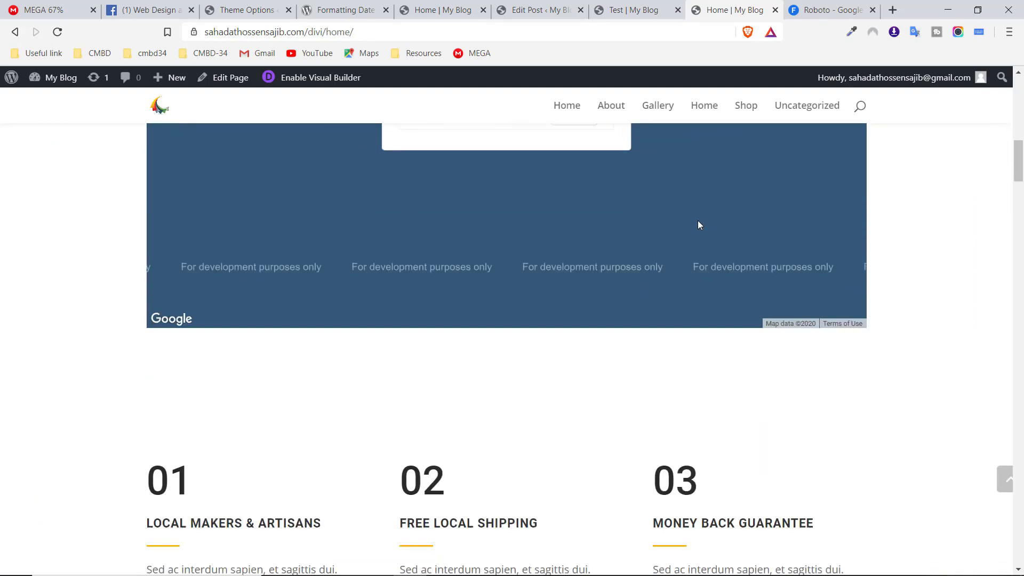
scroll(696, 234, "down", 12)
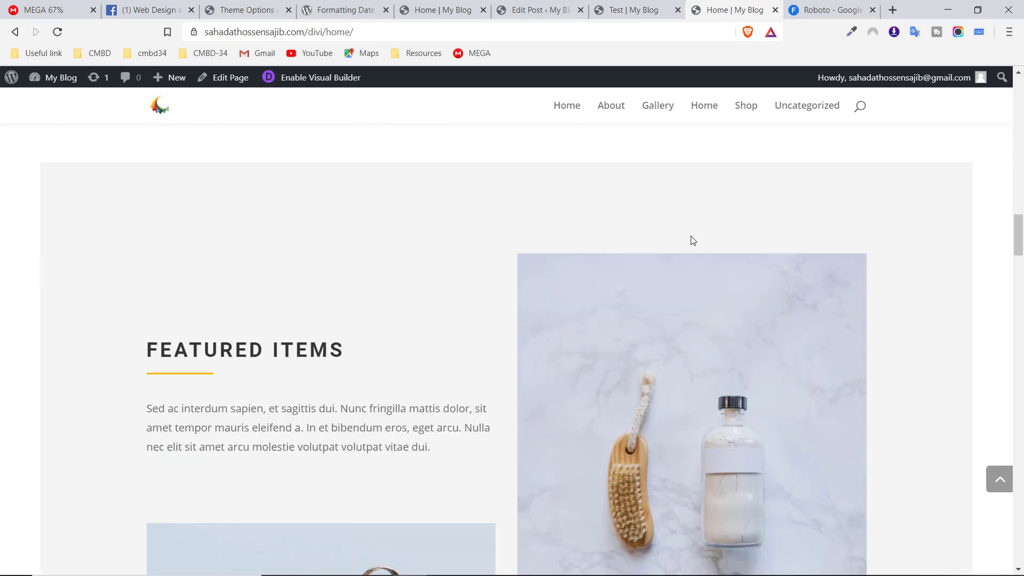
scroll(692, 238, "down", 6)
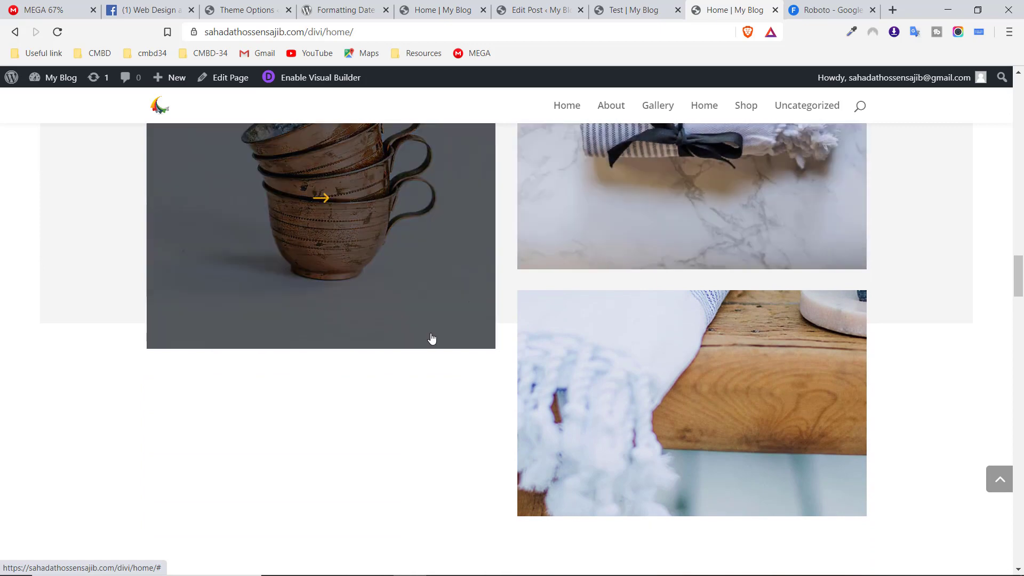
scroll(545, 324, "down", 3)
scroll(545, 324, "down", 11)
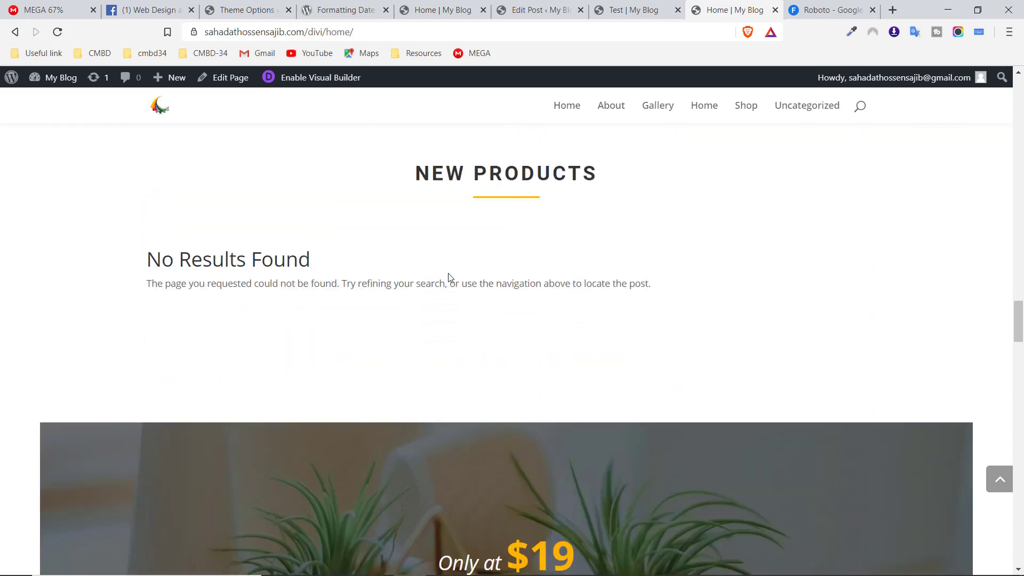
scroll(597, 289, "down", 1)
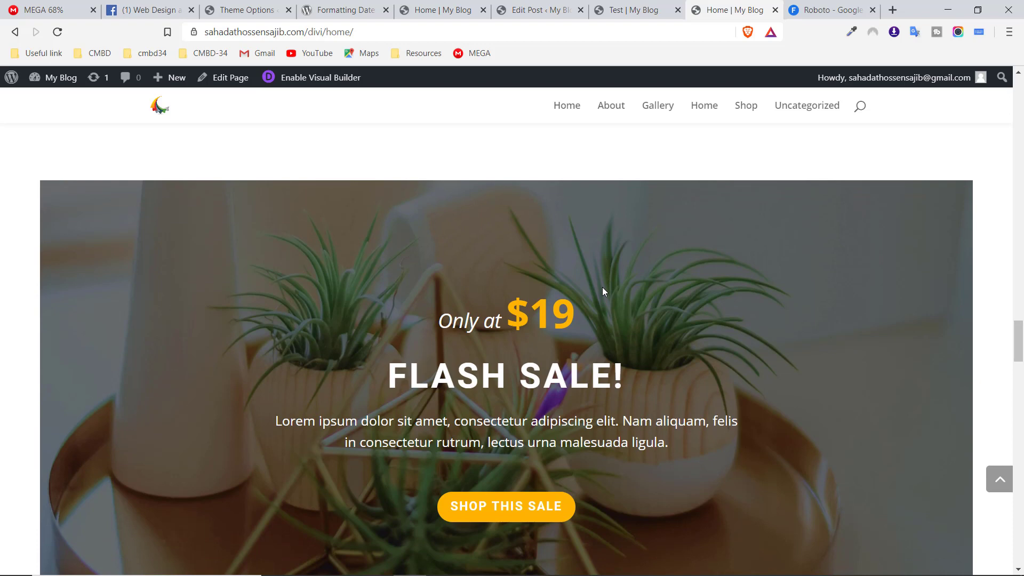
scroll(640, 246, "down", 4)
scroll(587, 341, "down", 1)
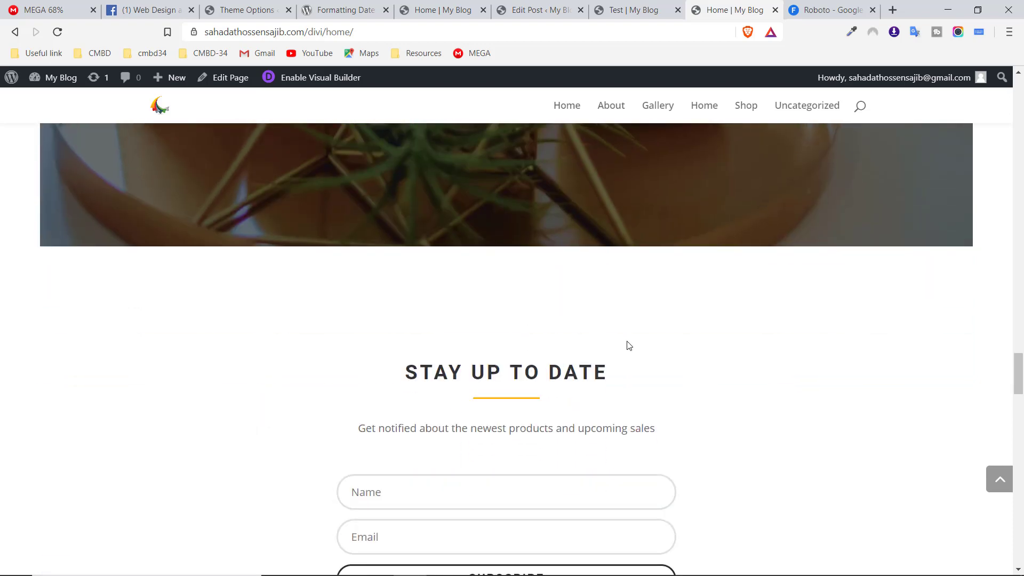
Enable Divi's Smooth Scrolling option in Theme Options
left_click(247, 6)
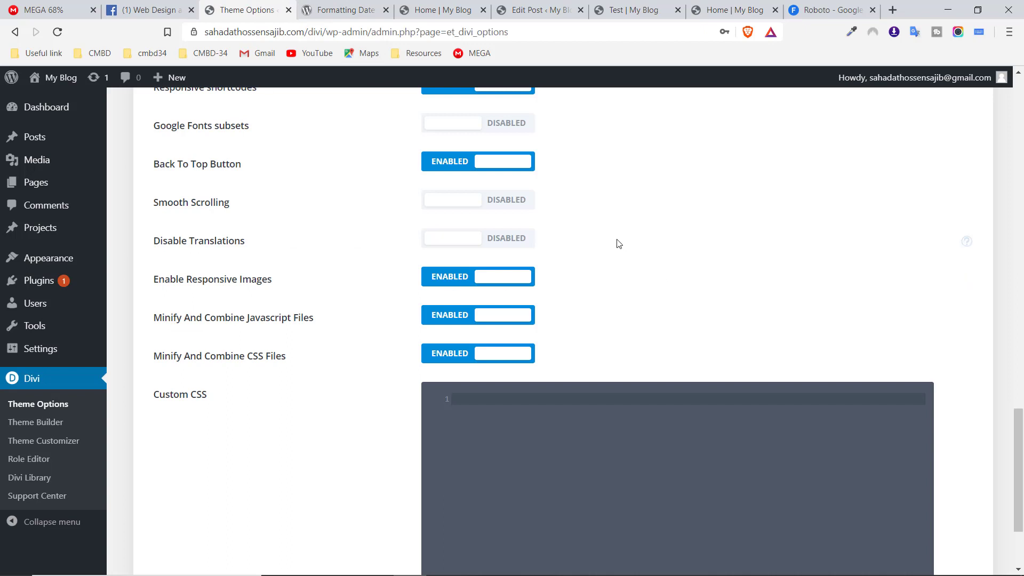
left_click(513, 204)
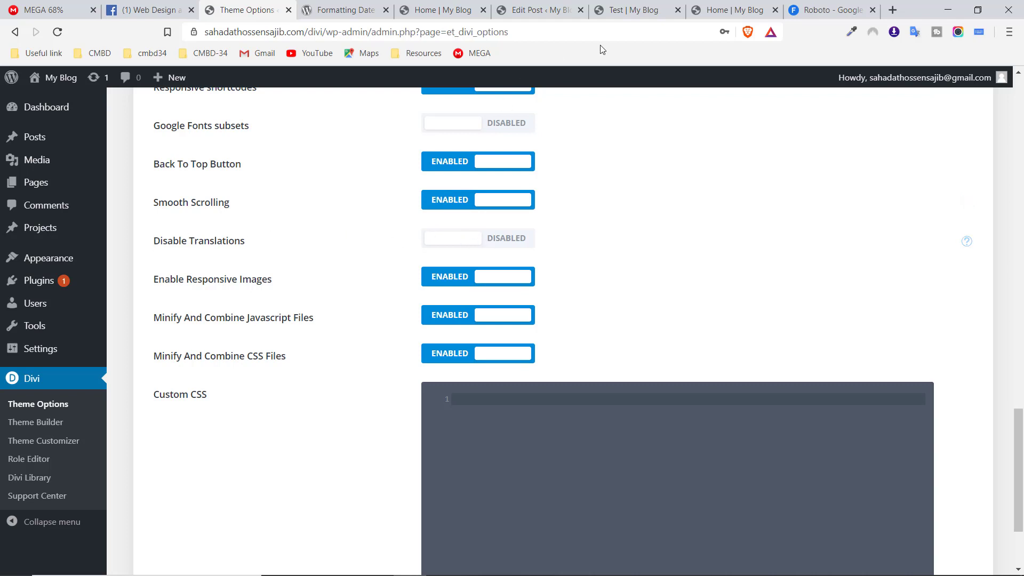
View the Home page and check the browser's Google Translate extension for translating it
left_click(724, 5)
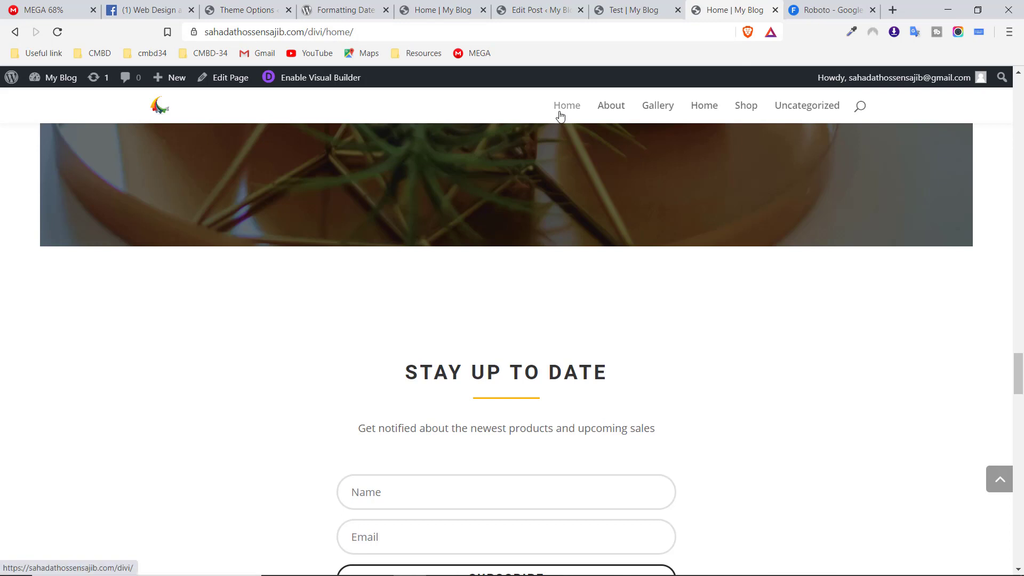
left_click(916, 31)
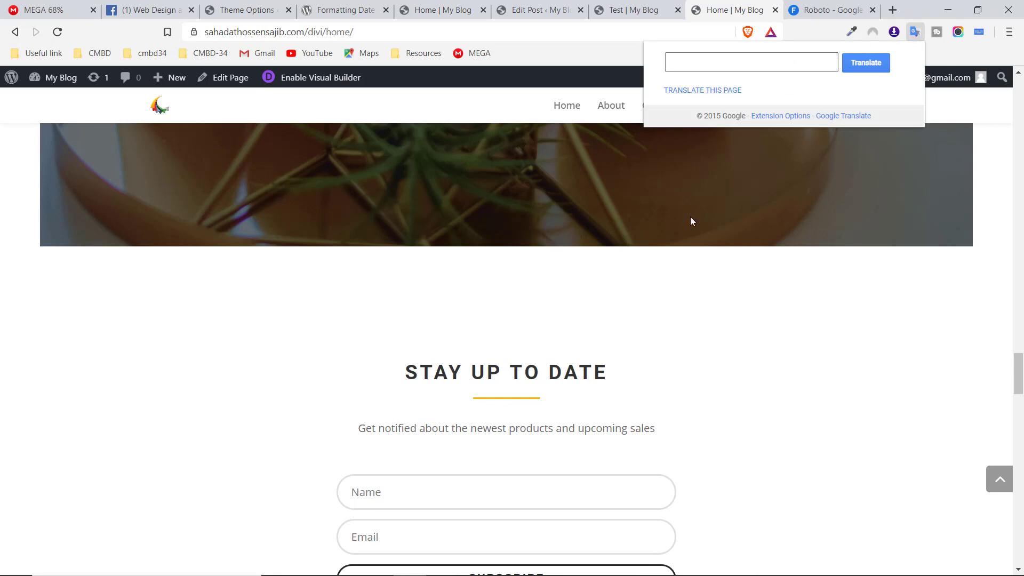
left_click(703, 252)
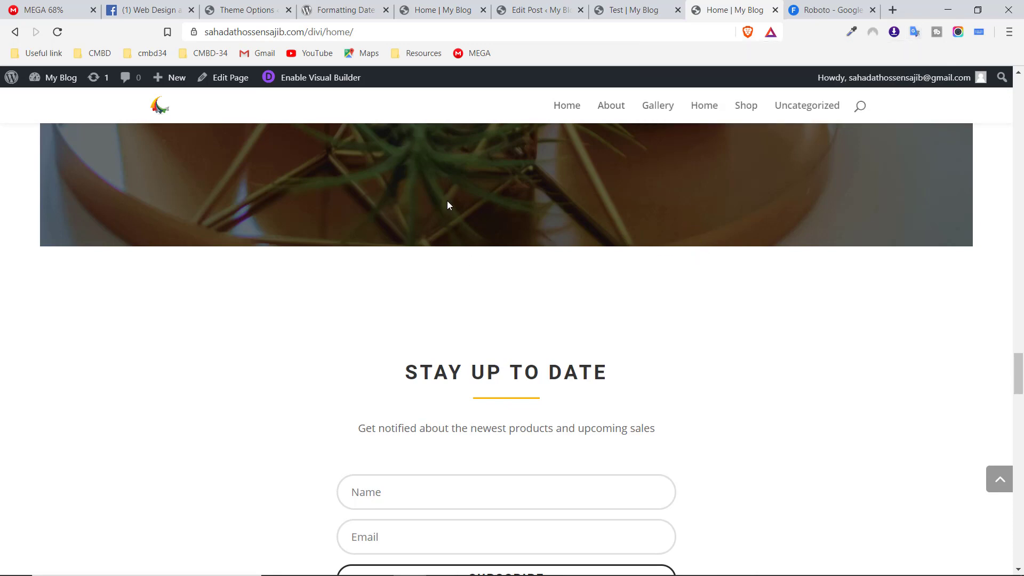
Review the responsive images option and the Javascript and CSS minify-and-combine options in Theme Options, glancing back at the Home page
left_click(275, 9)
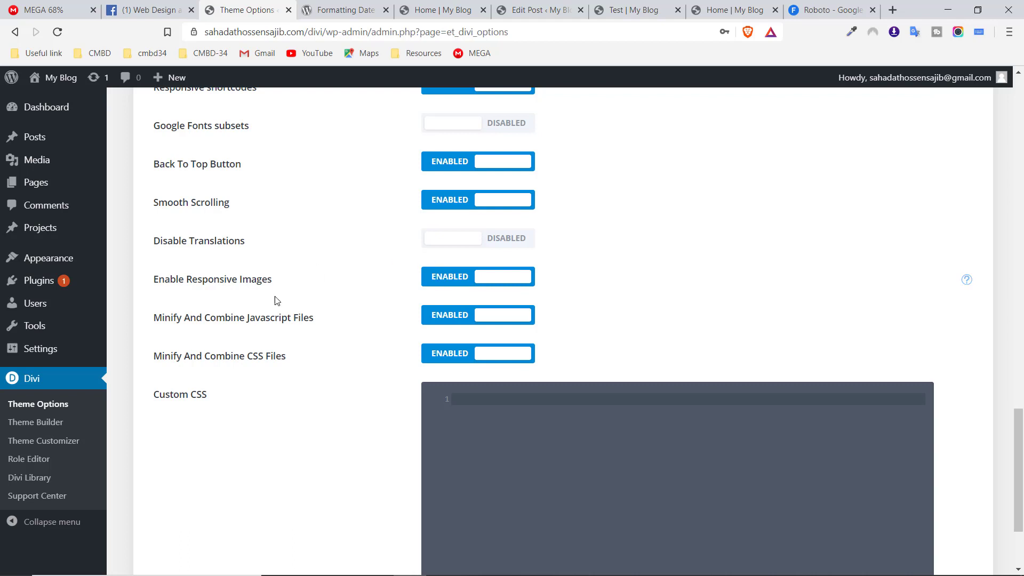
scroll(391, 288, "down", 1)
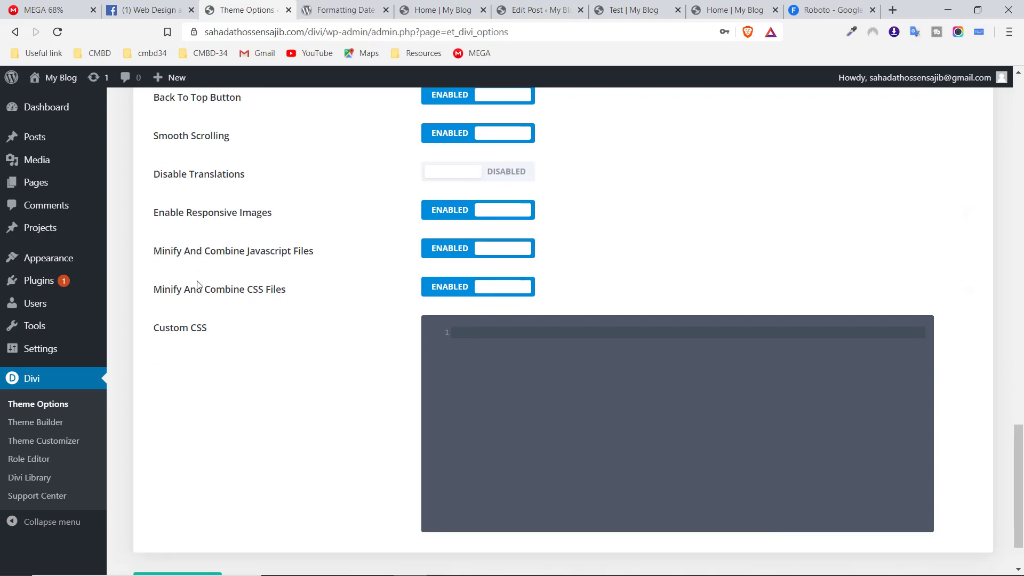
left_click_drag(222, 251, 258, 268)
left_click(327, 259)
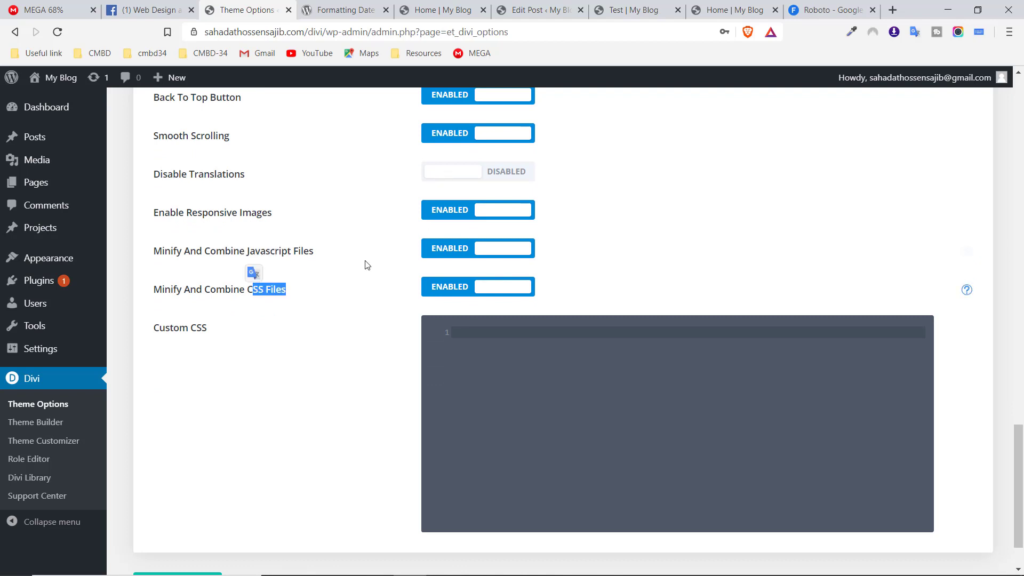
left_click(299, 251)
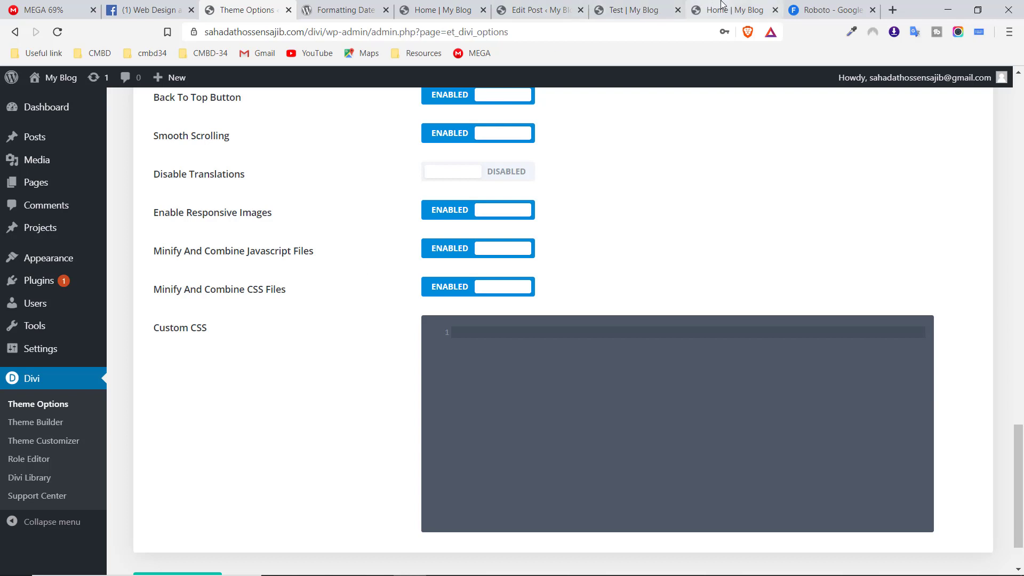
left_click(725, 10)
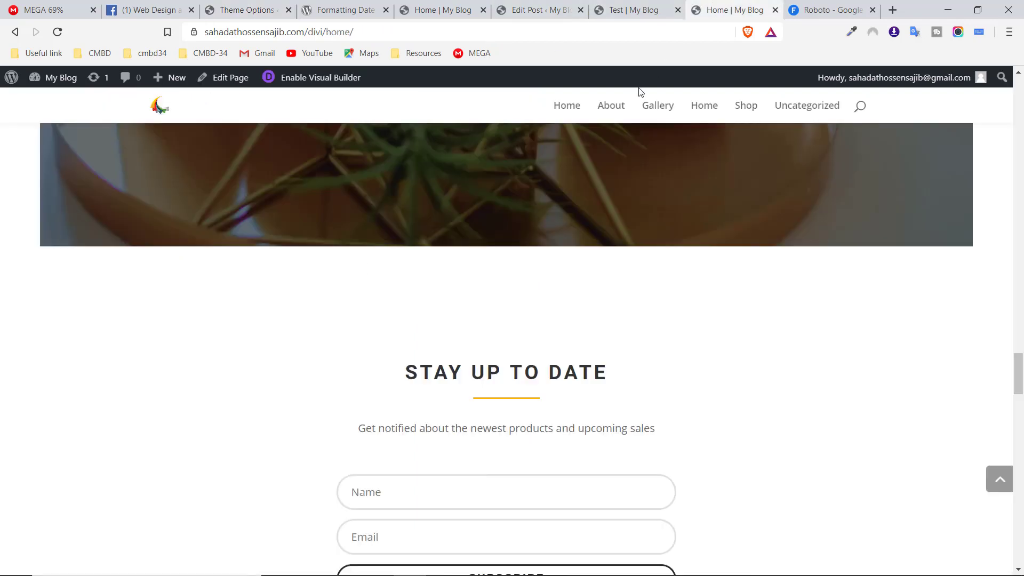
left_click(219, 9)
left_click_drag(261, 250, 213, 251)
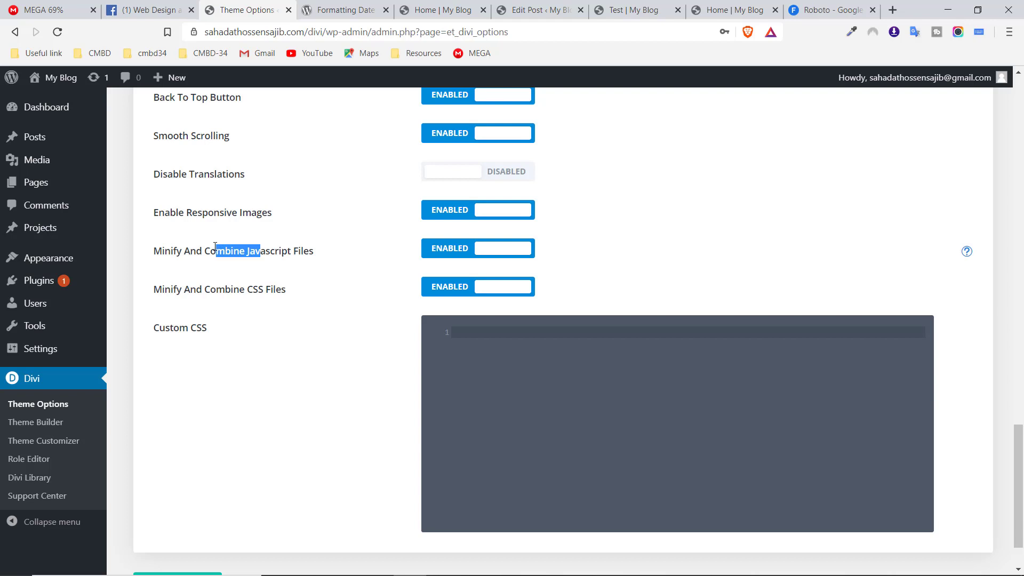
left_click(249, 275)
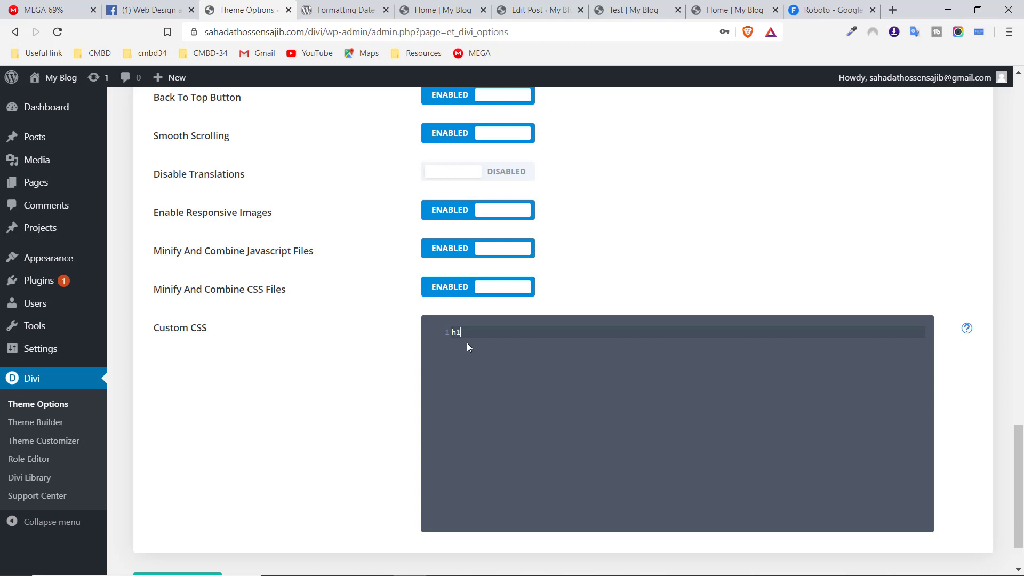
Try out the Custom CSS editor with an h1{} rule and the stray text skdsadk and sjahdjks, and clear it
key("Return")
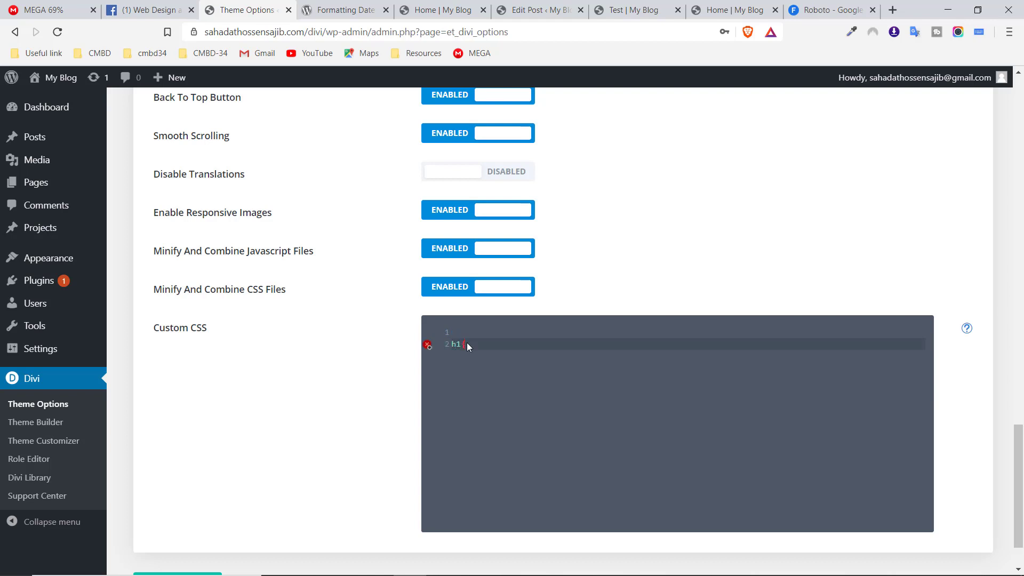
key("Return")
key("Return")
key("Return")
type("s")
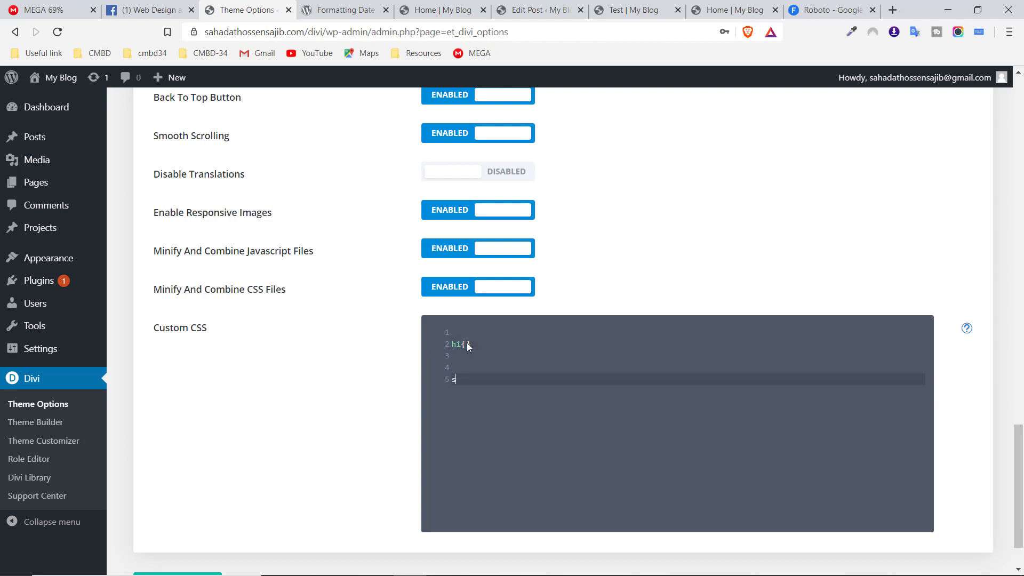
type("kdsadk")
scroll(485, 406, "down", 2)
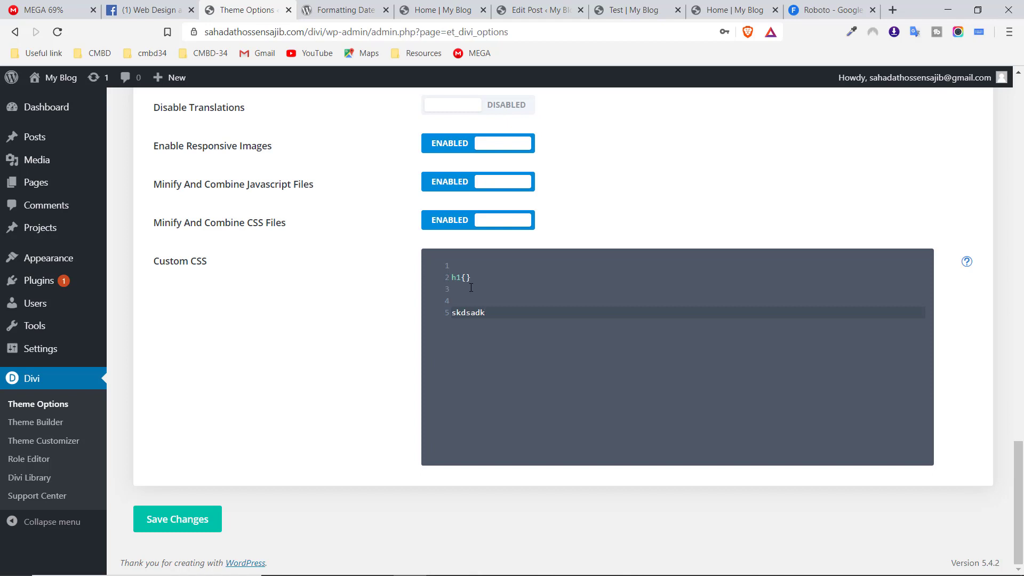
left_click(452, 311)
left_click(457, 299)
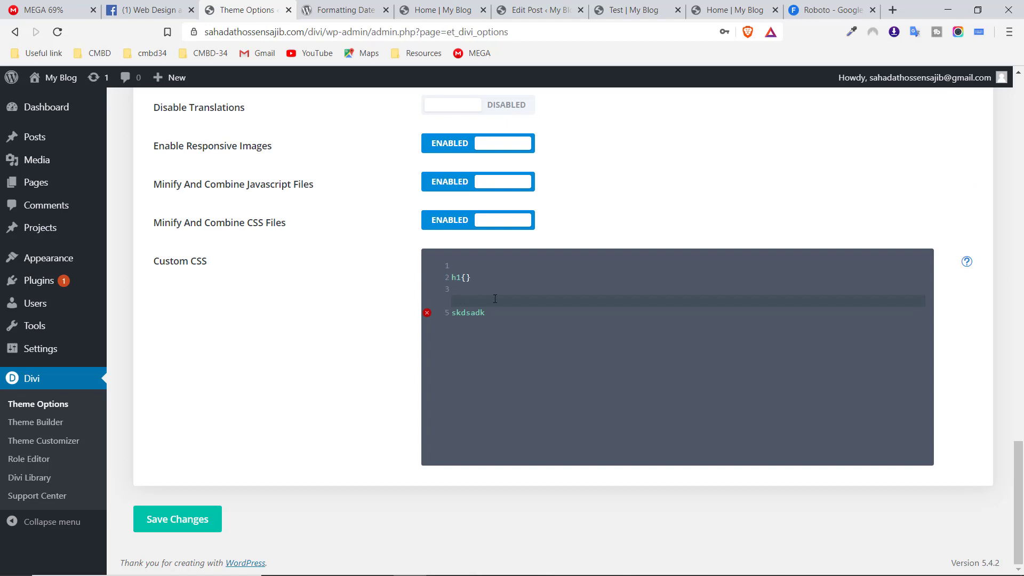
left_click(487, 278)
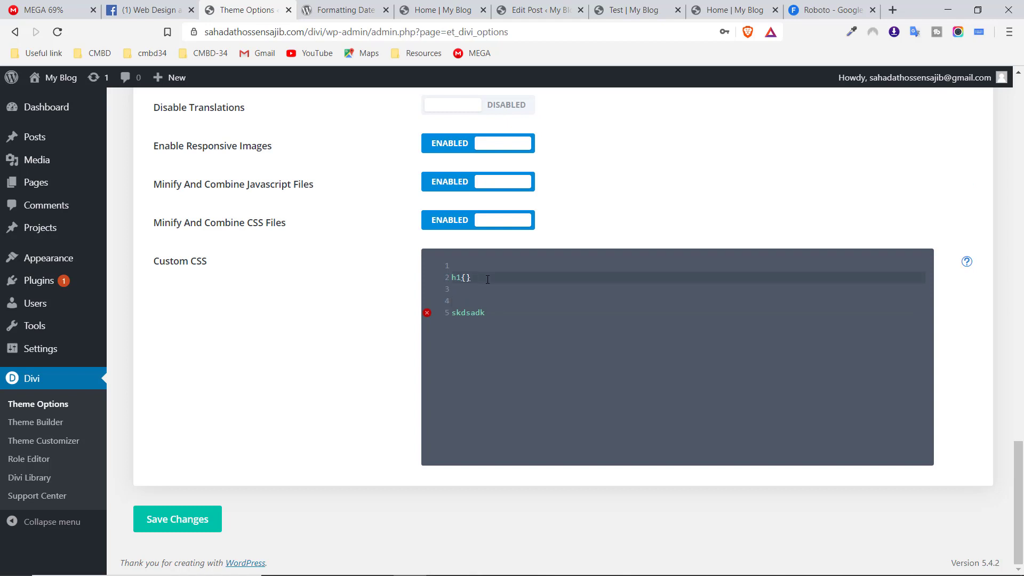
type("sjahdjks")
left_click(457, 288)
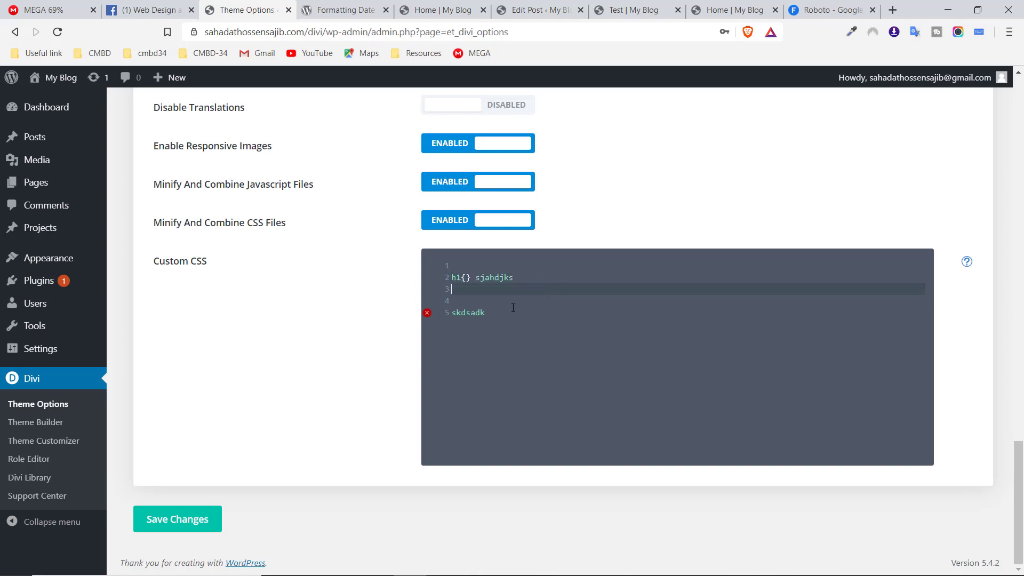
key("ctrl+a")
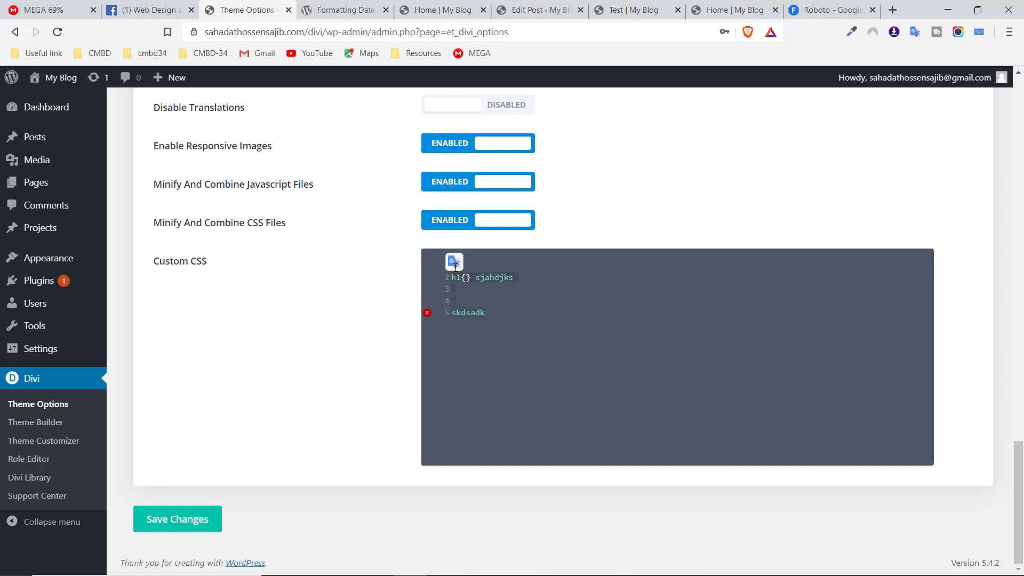
key("BackSpace")
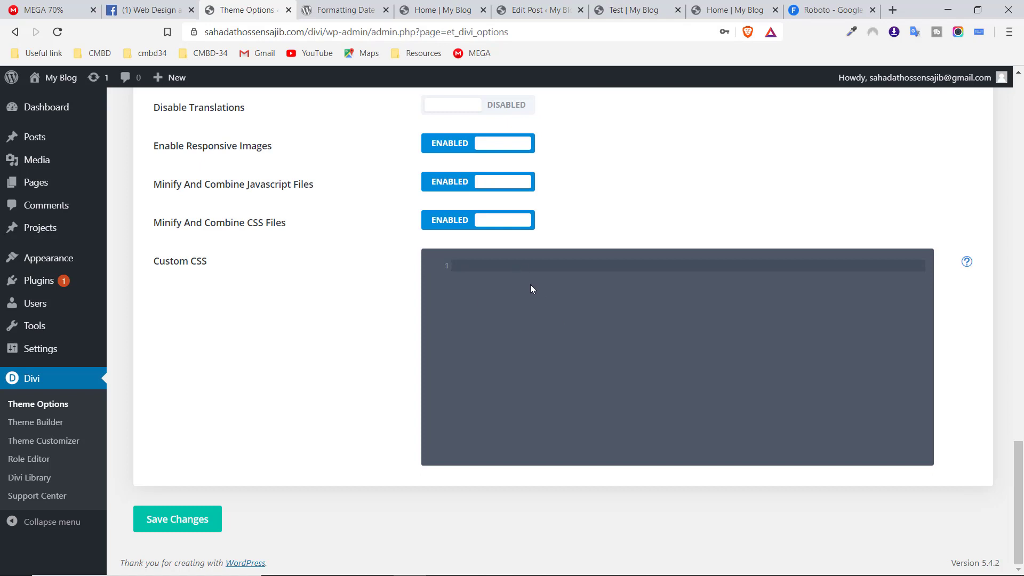
Save the theme options
left_click(181, 522)
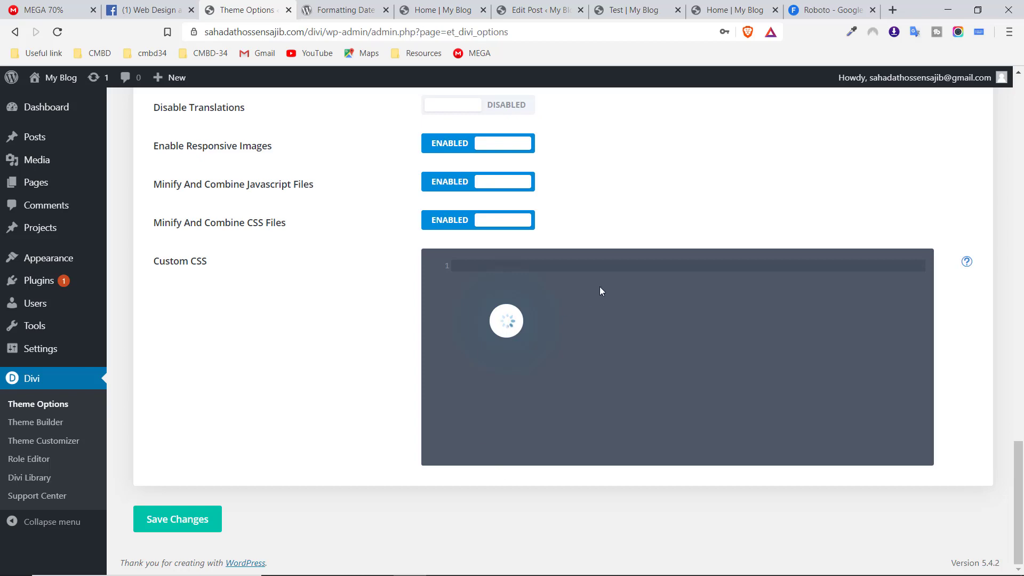
Review the General section of Divi Theme Options once more, from the logo setting to the lower options
scroll(522, 259, "up", 20)
scroll(522, 260, "up", 7)
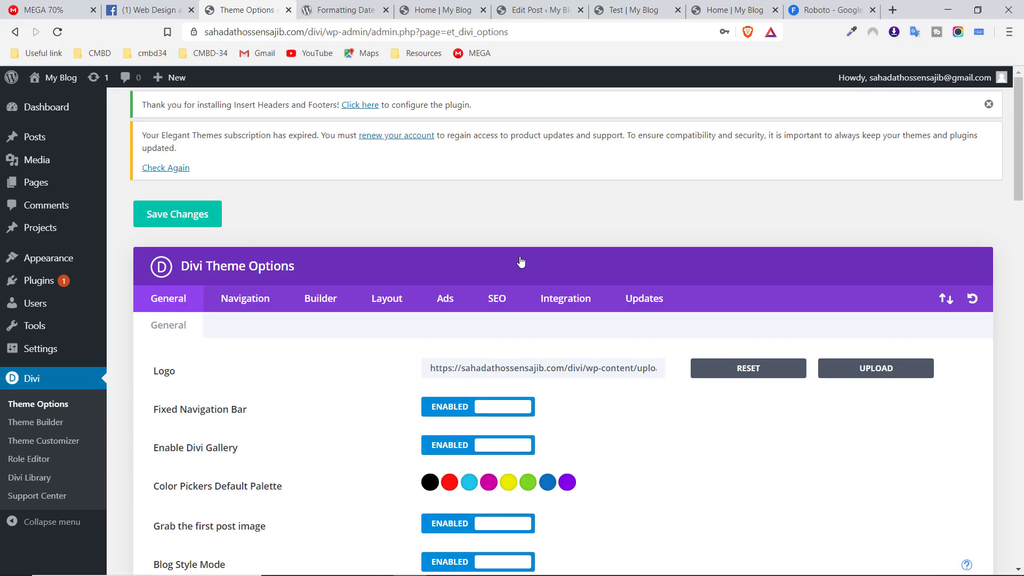
left_click_drag(219, 262, 323, 258)
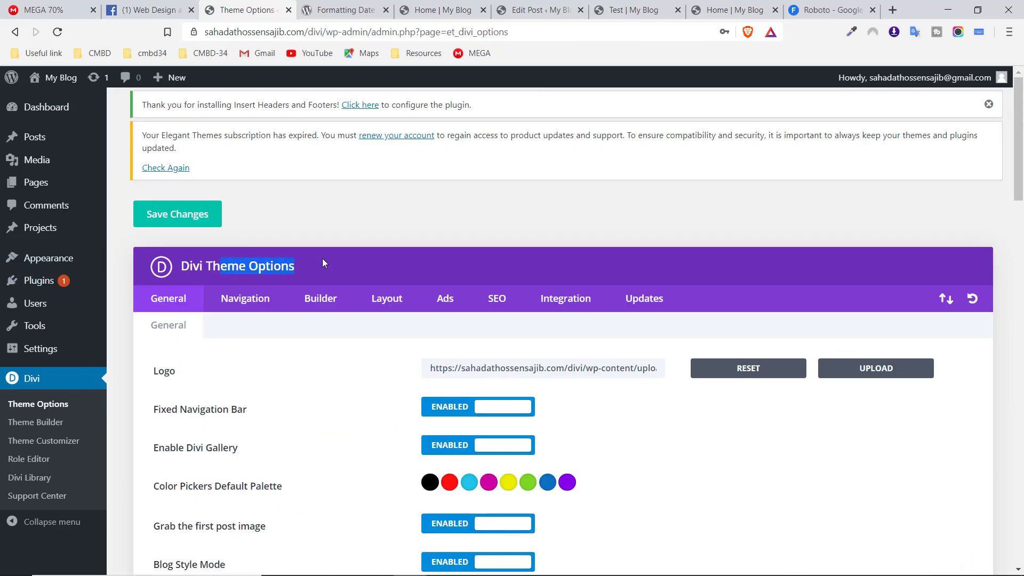
scroll(320, 251, "down", 11)
scroll(400, 235, "down", 16)
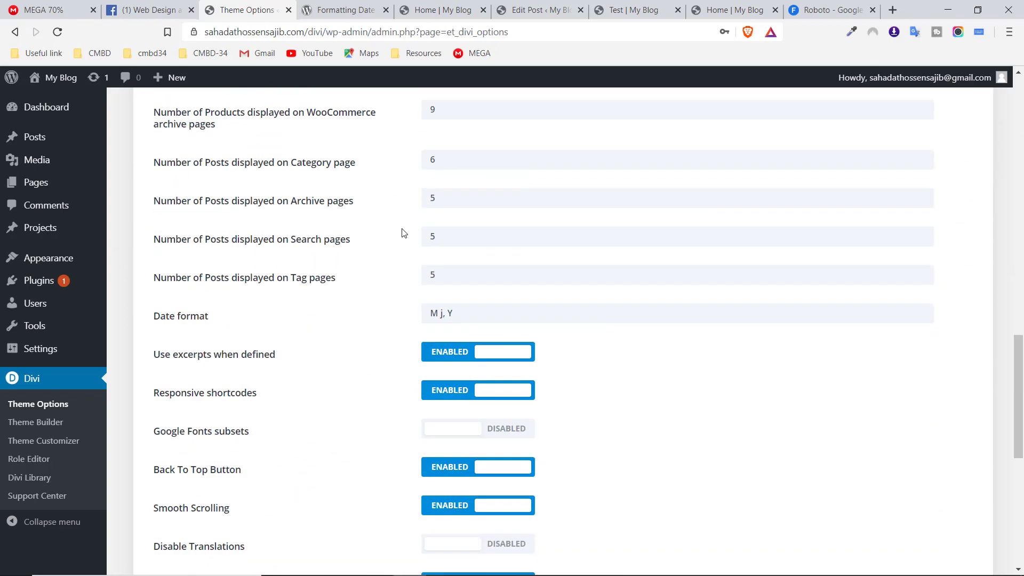
scroll(403, 232, "up", 12)
scroll(404, 234, "up", 15)
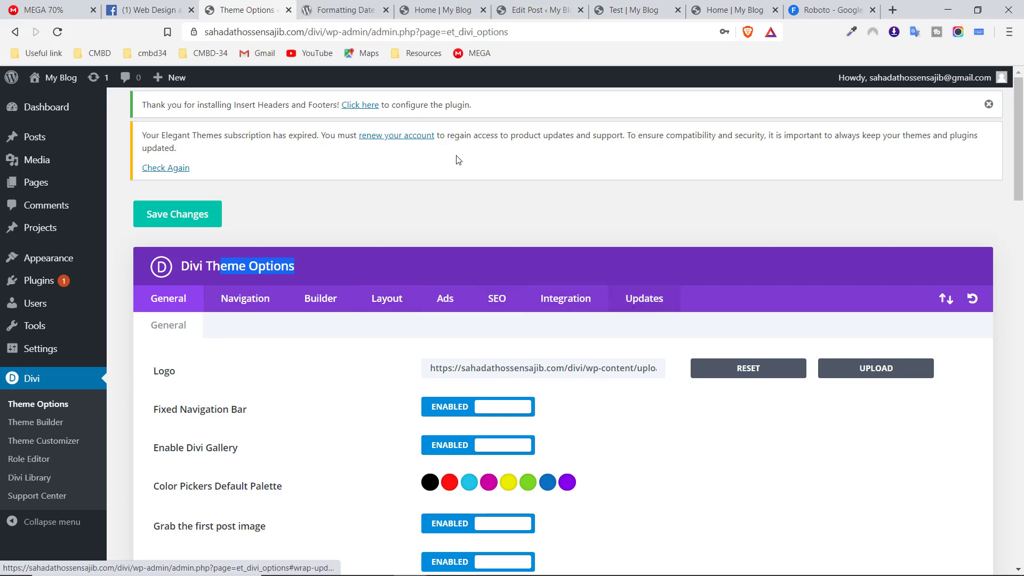
Return to the Home page open in the Visual Builder and save and close the Text Settings
left_click(721, 3)
left_click(623, 3)
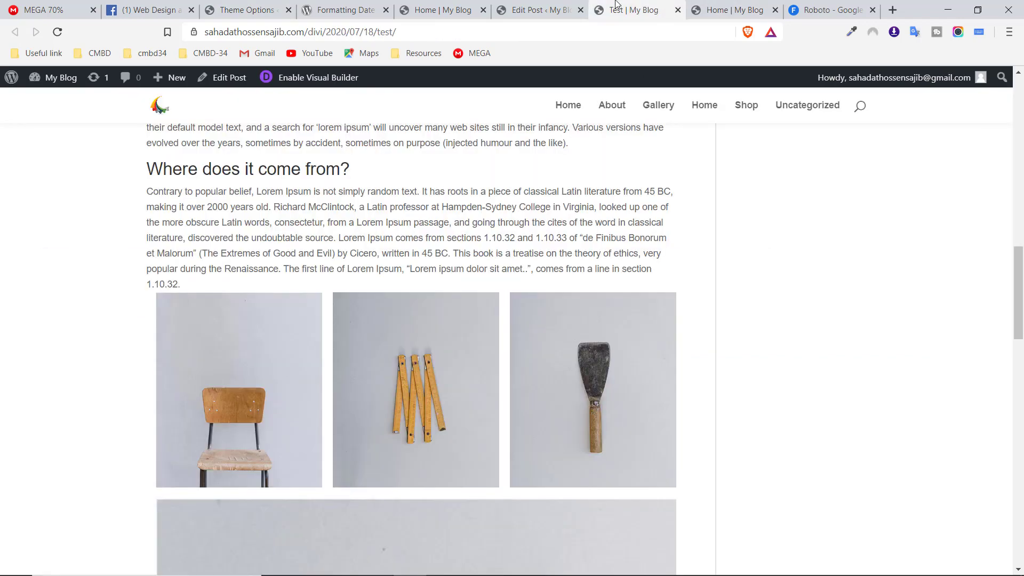
left_click(540, 2)
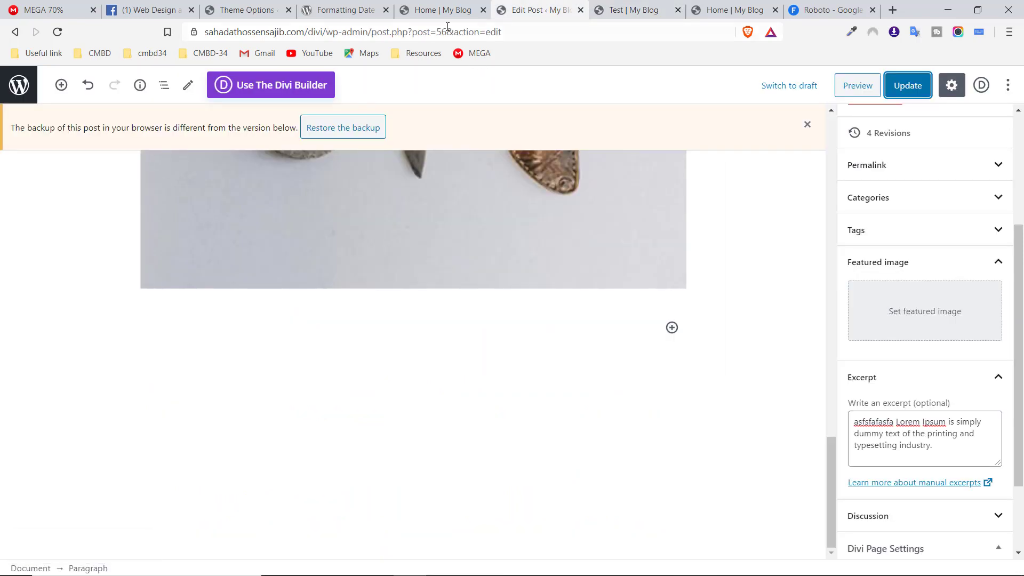
scroll(466, 319, "up", 10)
left_click(429, 5)
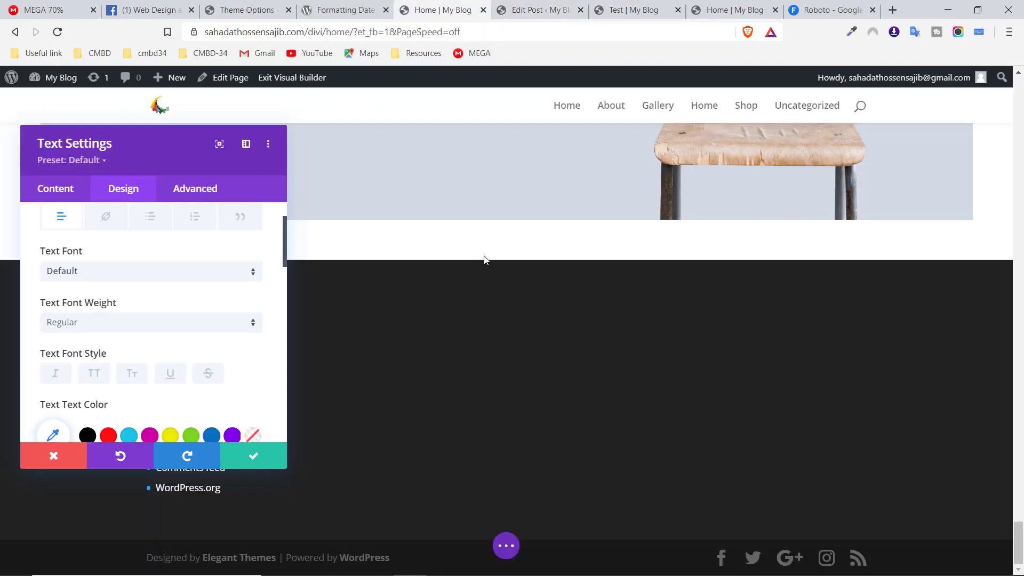
scroll(486, 260, "up", 10)
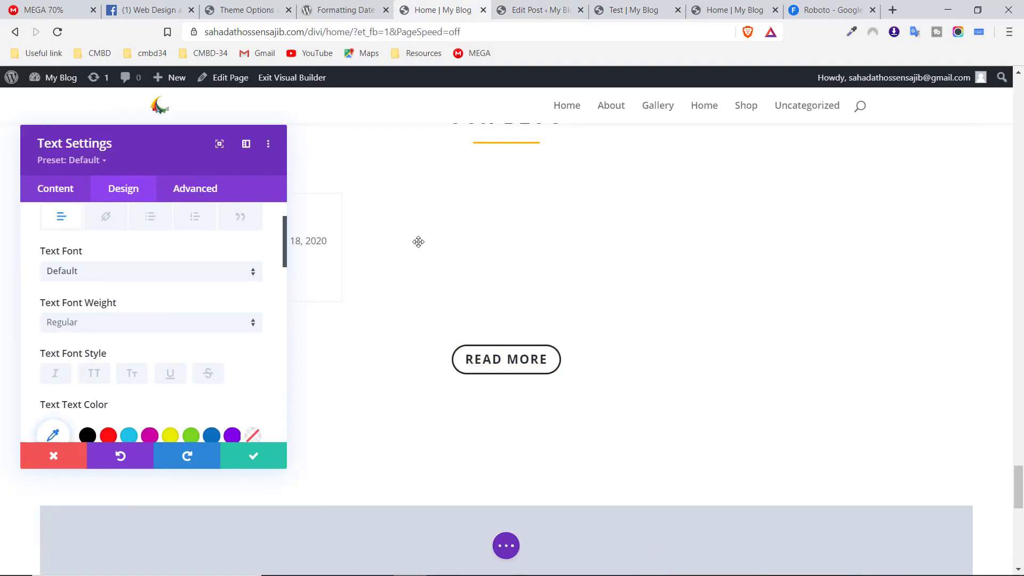
left_click(256, 467)
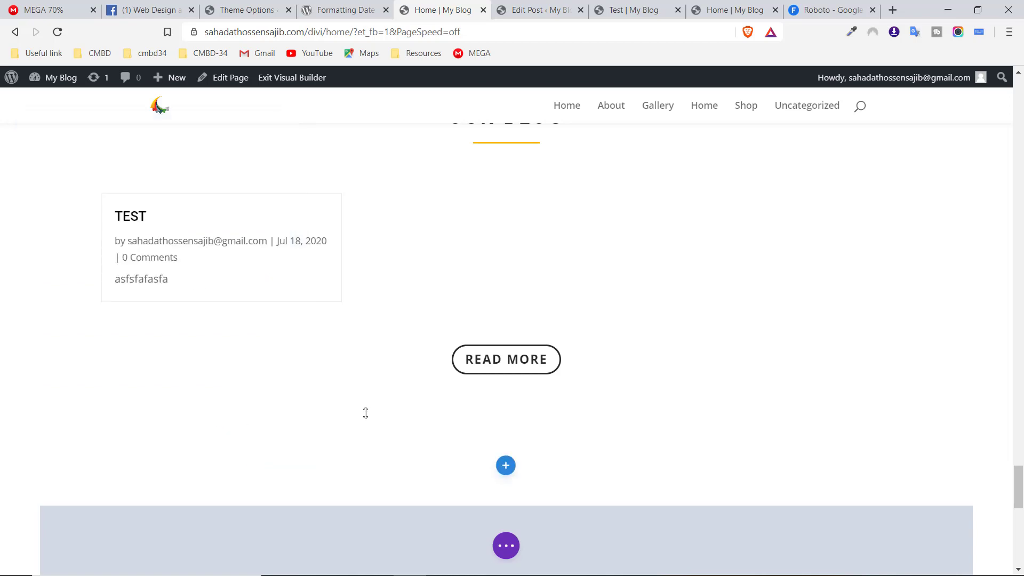
Look over the Home page layout in the Visual Builder, from the blog section up to the Vintage Collection banner
scroll(531, 332, "up", 15)
scroll(542, 311, "up", 15)
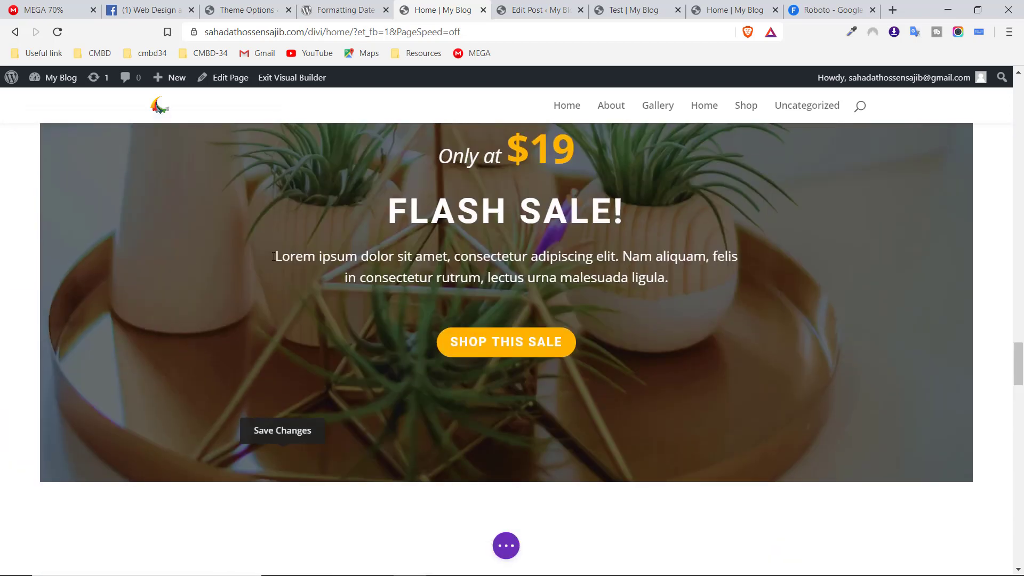
scroll(345, 331, "up", 15)
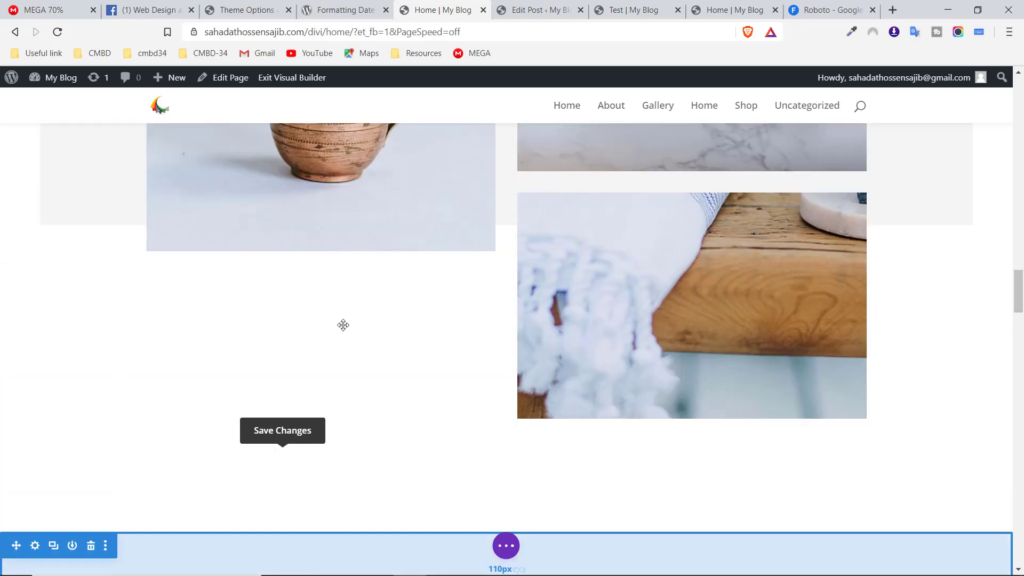
scroll(343, 324, "up", 10)
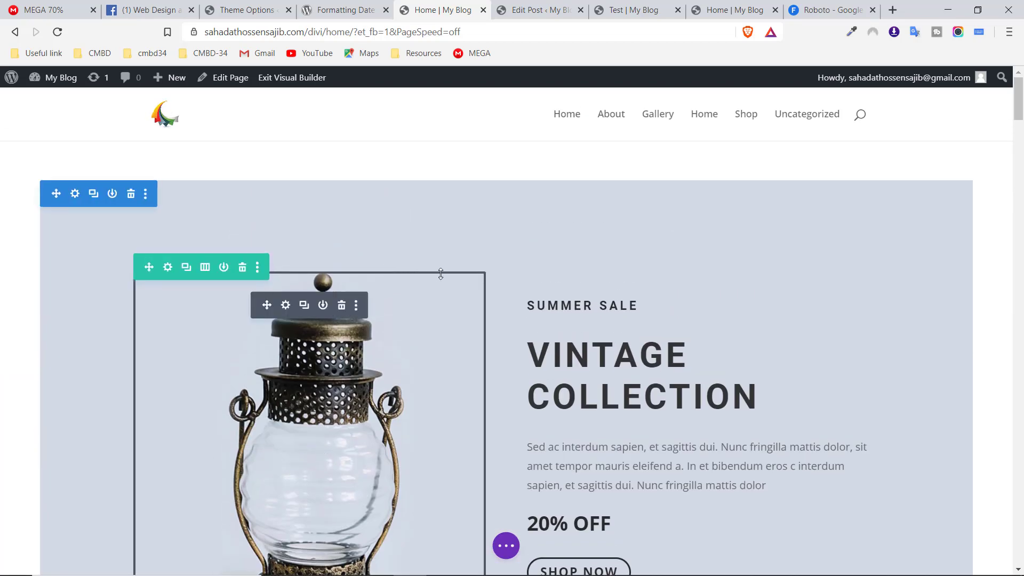
scroll(466, 260, "down", 8)
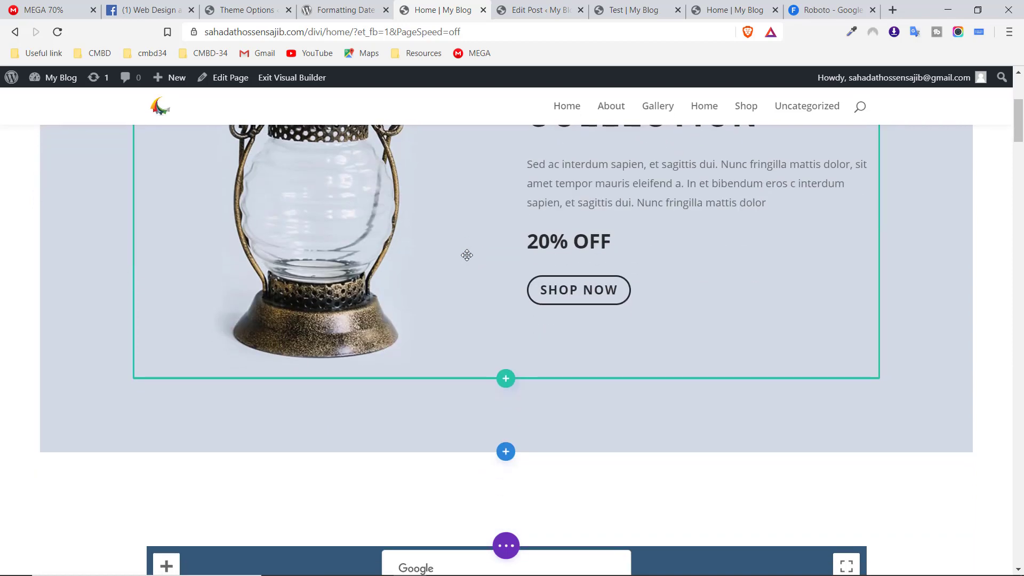
scroll(467, 255, "down", 3)
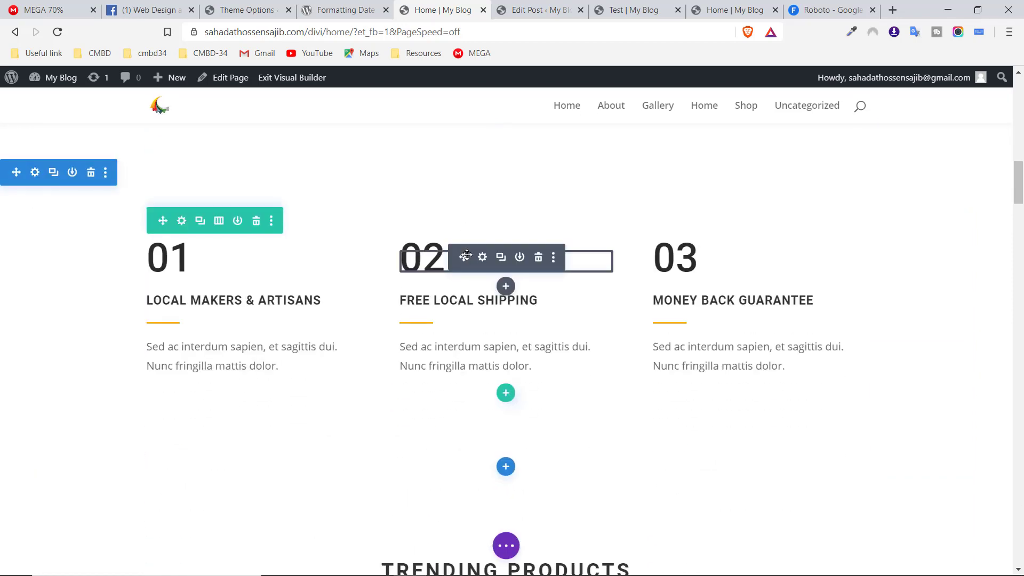
Switch to the Facebook group Web Design and Development in easy way and view the "Get 15 DIVI Layouts Pack Free" post
left_click(147, 10)
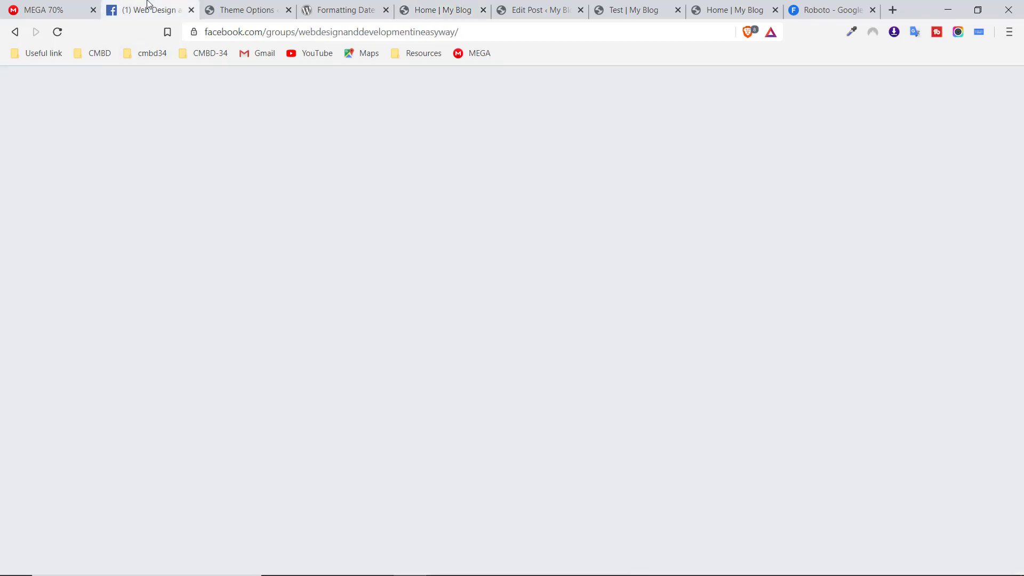
scroll(342, 203, "down", 1)
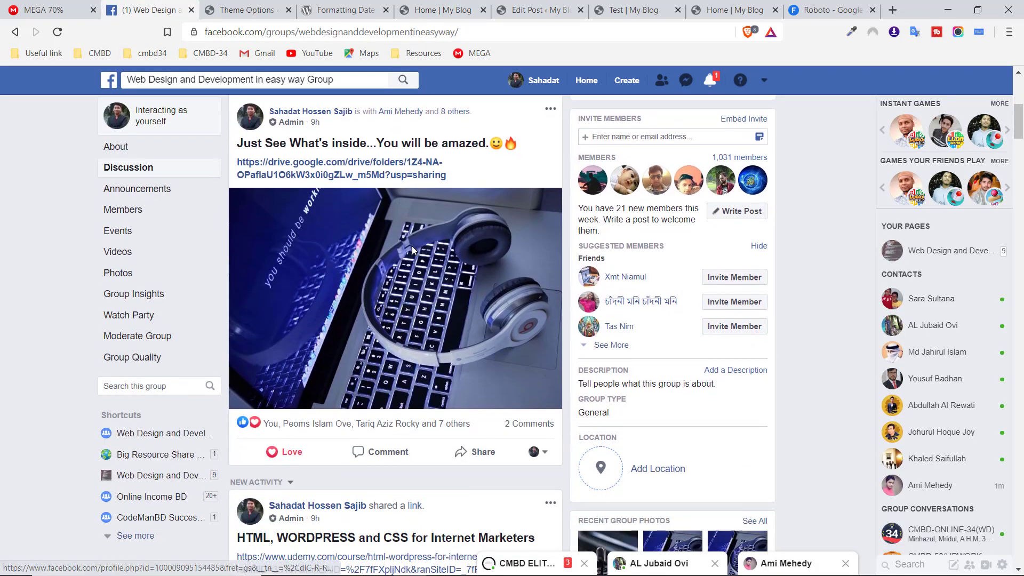
scroll(373, 248, "up", 2)
scroll(363, 250, "down", 20)
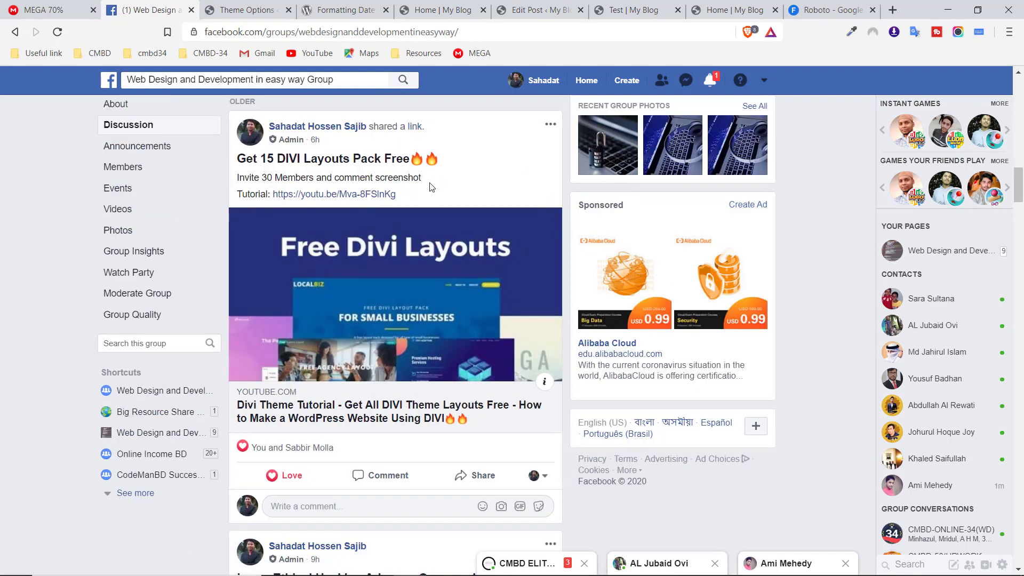
left_click_drag(414, 201, 239, 158)
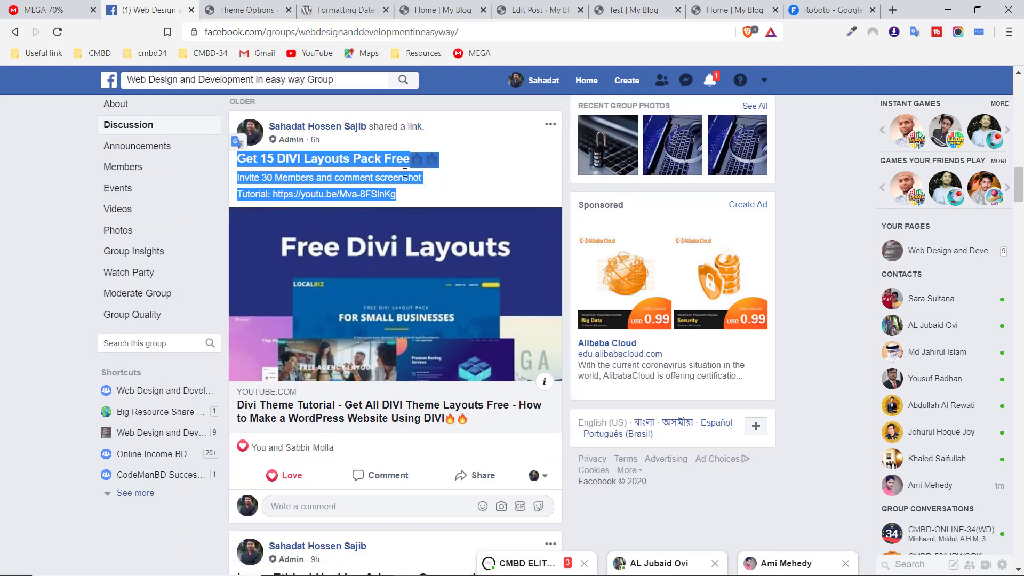
left_click(493, 177)
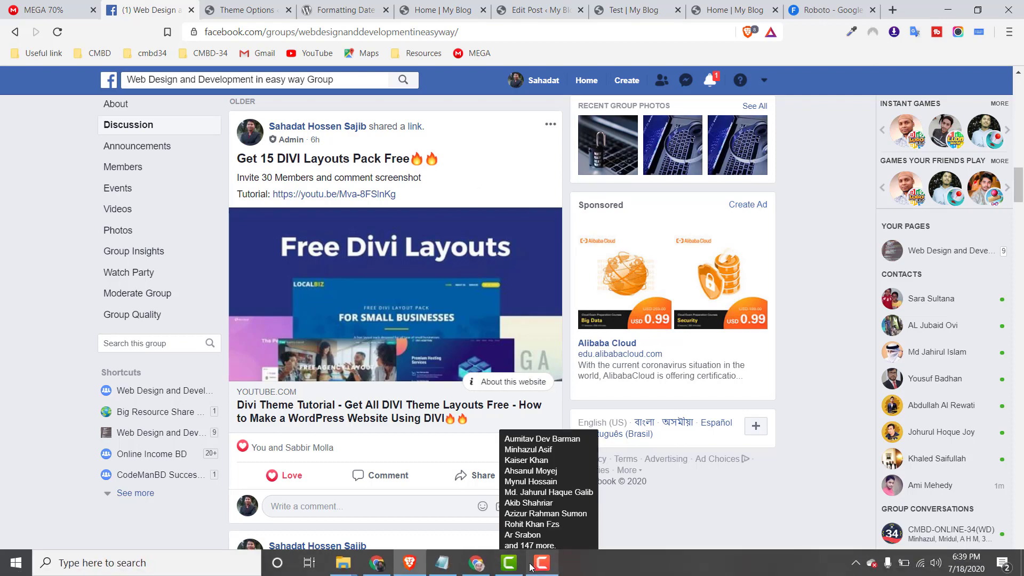